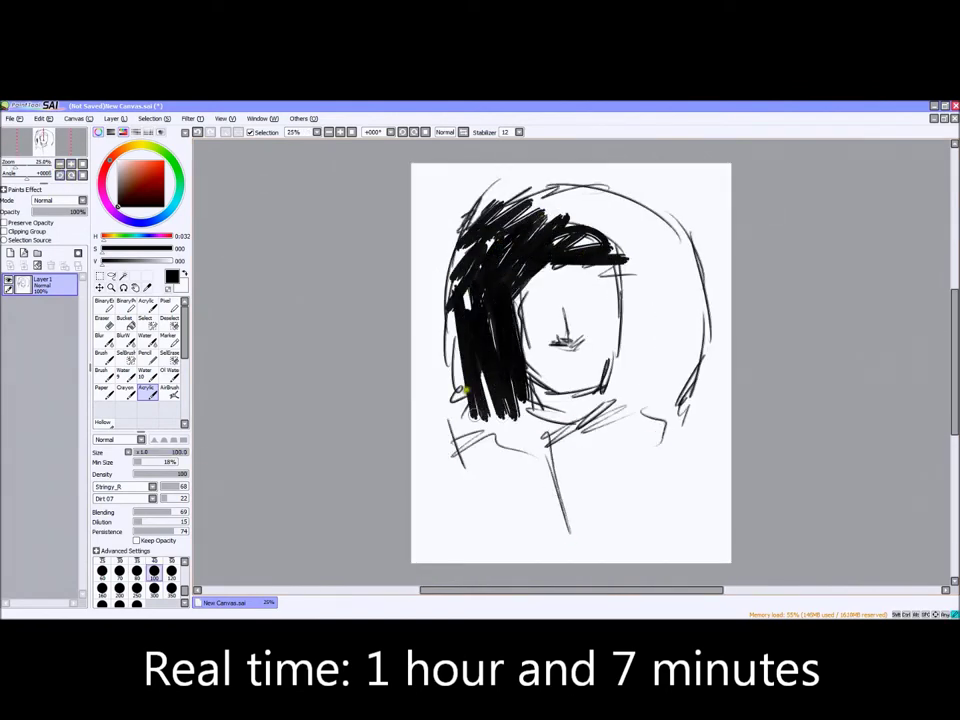
Fill the hair around the face with solid black strokes and sketch the eyes, eyebrows, nose and mouth
mouse_move(470, 210)
left_mouse_down()
mouse_move(600, 195)
mouse_move(520, 230)
left_mouse_up()
scroll(565, 340, "up", 2)
mouse_move(638, 241)
left_mouse_down()
mouse_move(575, 277)
mouse_move(549, 370)
mouse_move(623, 360)
mouse_move(646, 235)
mouse_move(518, 268)
mouse_move(630, 251)
mouse_move(500, 245)
left_mouse_up()
mouse_move(245, 124)
left_mouse_down()
mouse_move(479, 228)
mouse_move(626, 193)
left_mouse_up()
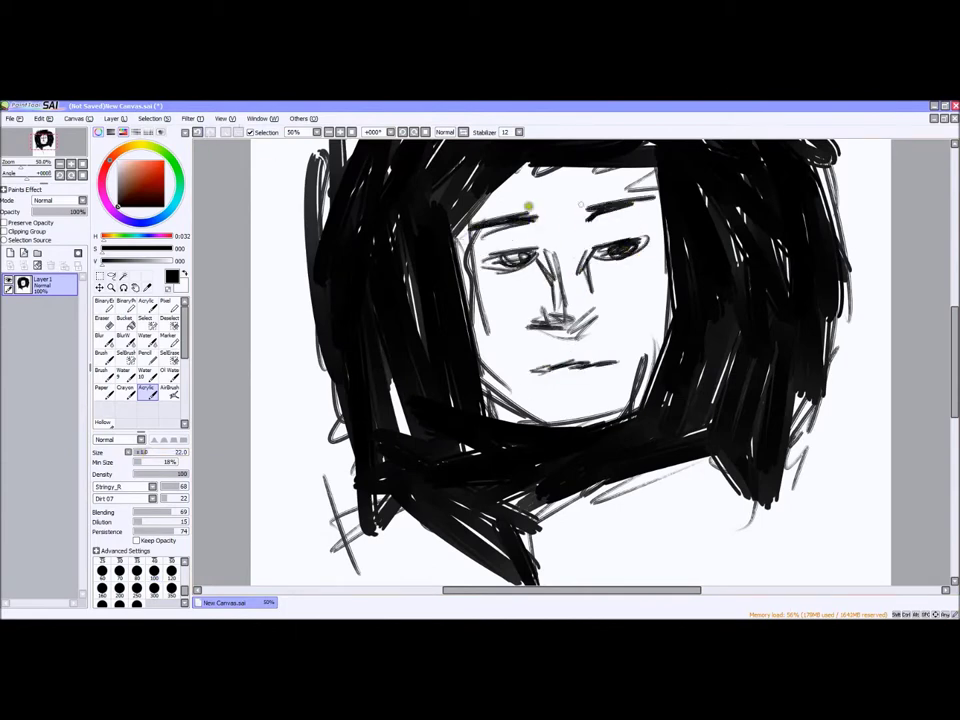
Block in the collar and shoulders in black with a size 100 brush and erase stray marks around the hair's silhouette
scroll(227, 465, "down", 2)
left_click(153, 572)
left_click_drag(640, 420, 664, 475)
left_click_drag(470, 300, 450, 439)
left_click(102, 320)
mouse_move(470, 220)
left_mouse_down()
mouse_move(454, 392)
mouse_move(709, 351)
left_mouse_up()
Add a new layer for colour beneath the sketch and fill the face with a light peach skin tone using the Acrylic brush
left_click(10, 253)
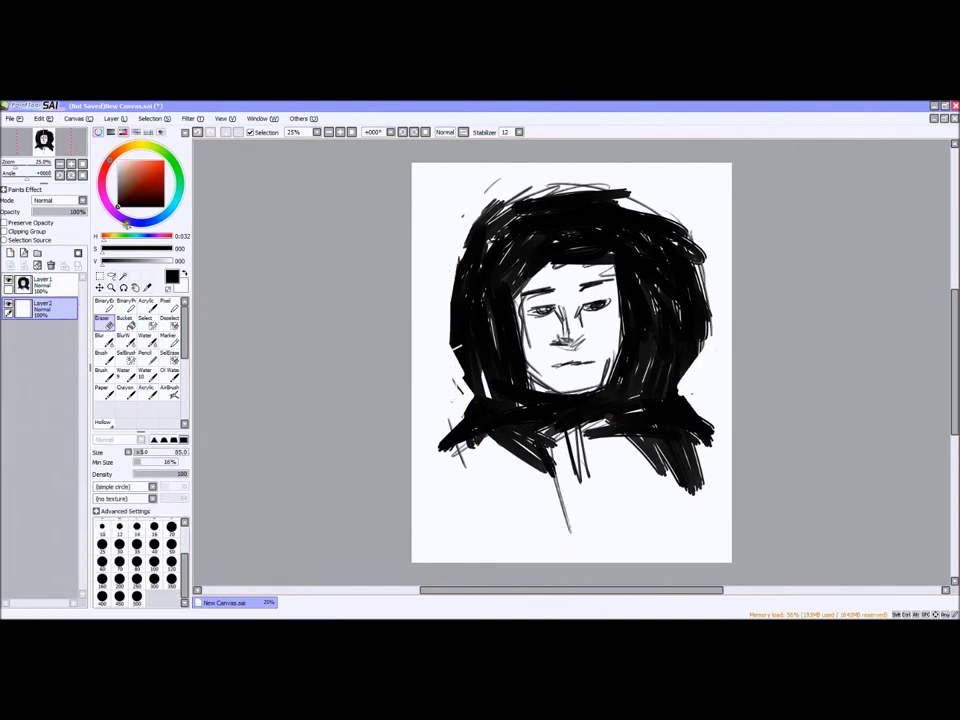
left_click(133, 163)
left_click(146, 389)
left_click_drag(545, 300, 600, 375)
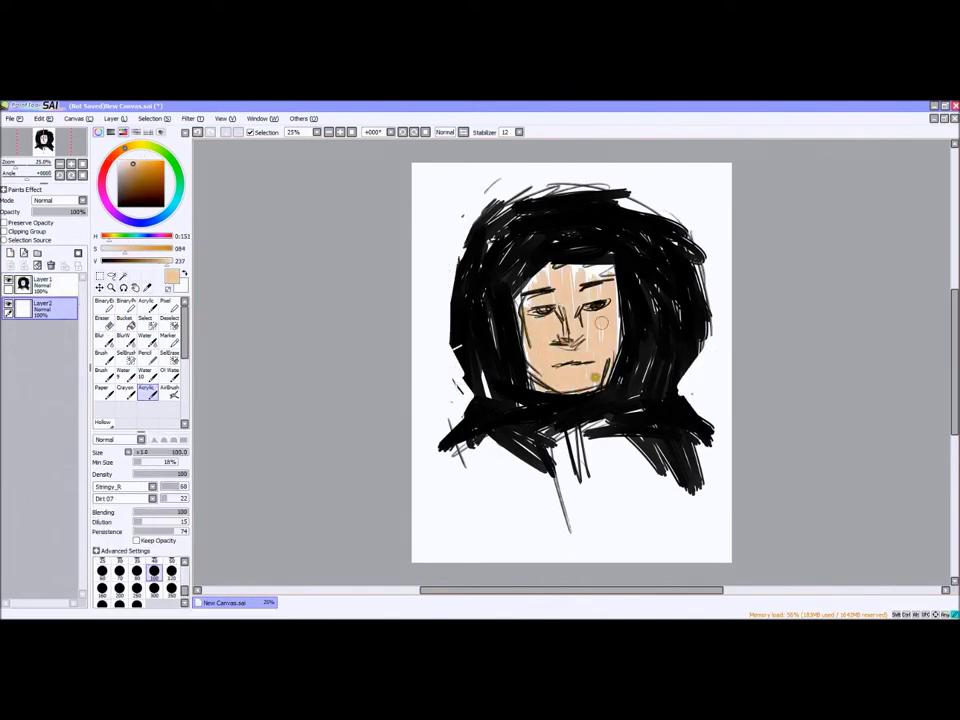
Shade the cheeks and forehead with a darker pinkish skin tone at zero blending, and merge the sketch and colour layers
left_click(133, 172)
left_click_drag(530, 310, 545, 355)
left_click_drag(590, 295, 615, 330)
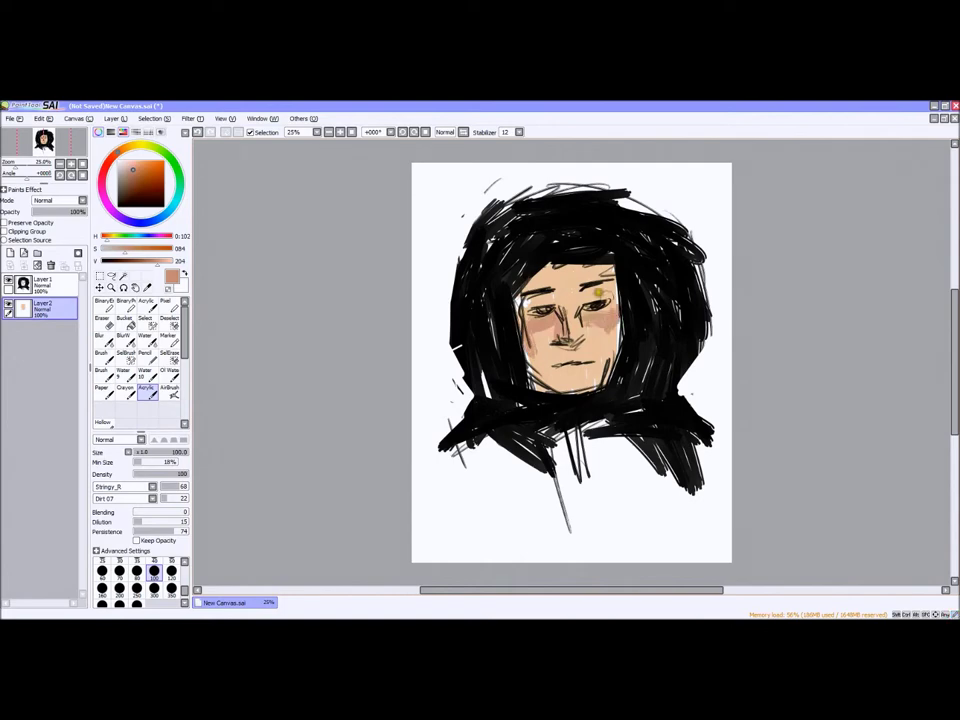
left_click_drag(530, 265, 605, 280)
left_click(115, 118)
left_click(140, 203)
Paint brownish shadow along the face's left edge where the skin meets the black hair
key("ctrl+plus")
left_click(133, 162)
key("ctrl+plus")
key("ctrl+plus")
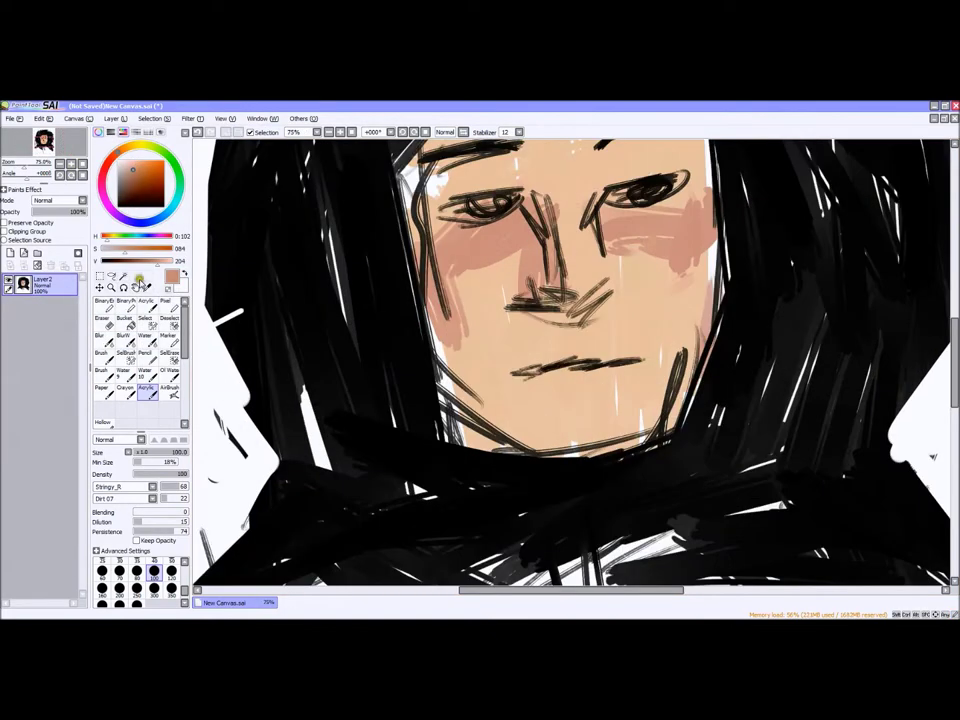
scroll(450, 370, "up", 2)
mouse_move(386, 322)
left_mouse_down()
mouse_move(412, 250)
mouse_move(405, 420)
left_mouse_up()
left_click_drag(412, 230, 400, 460)
Redraw the chin and jaw outline in black and paint the strip of neck below it in the light skin tone
left_click(60, 163)
left_click_drag(510, 485, 620, 495)
left_click_drag(560, 490, 650, 420)
left_click(60, 163)
left_click(71, 168)
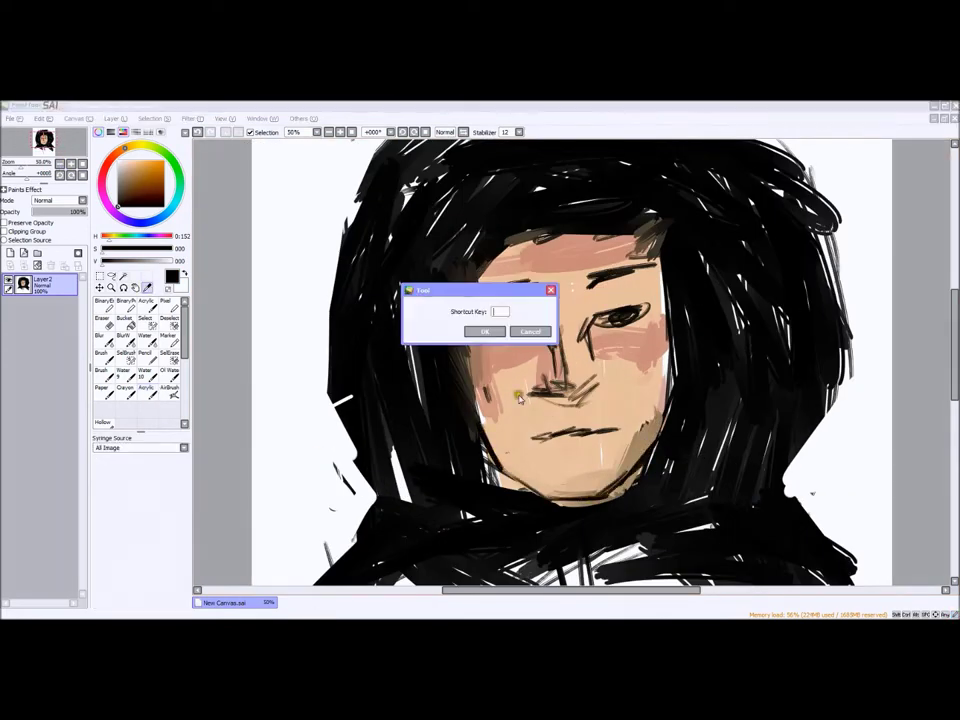
key("Escape")
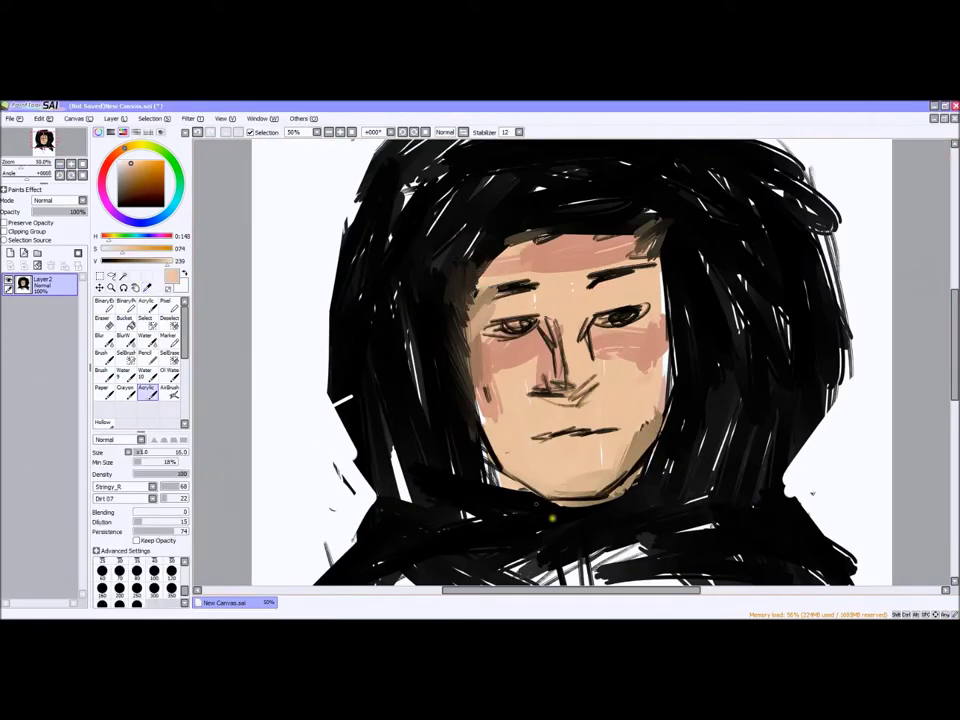
Shade beneath both eyes with a pinkish skin tone sampled from the face, using brush size 40 and blending 76
scroll(448, 365, "down", 3)
scroll(448, 365, "up", 5)
left_click(447, 365, "alt")
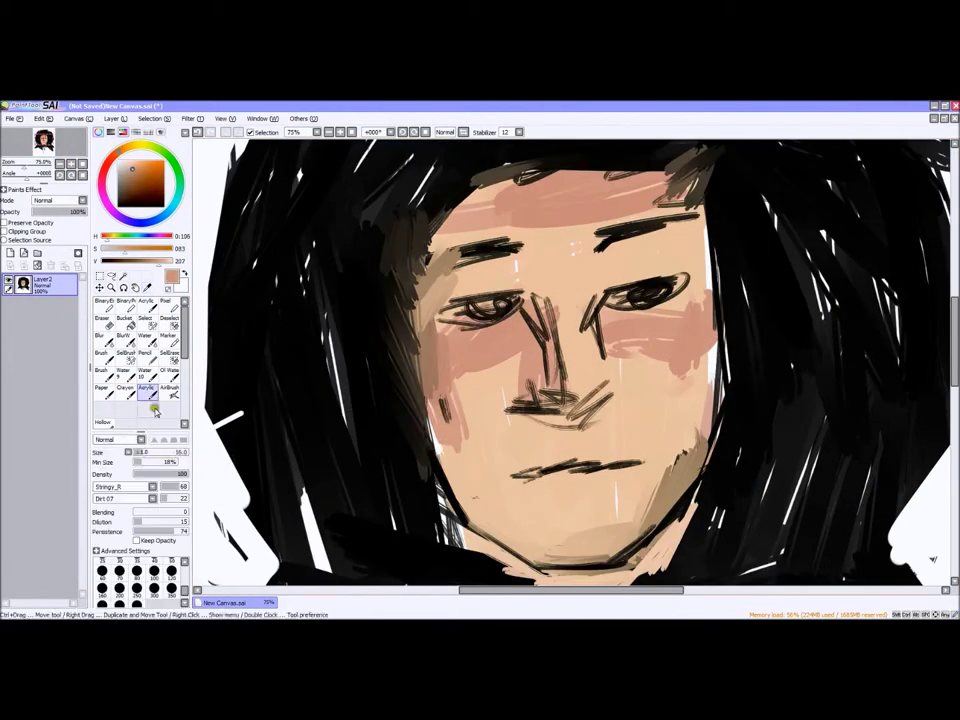
left_click_drag(600, 330, 664, 336)
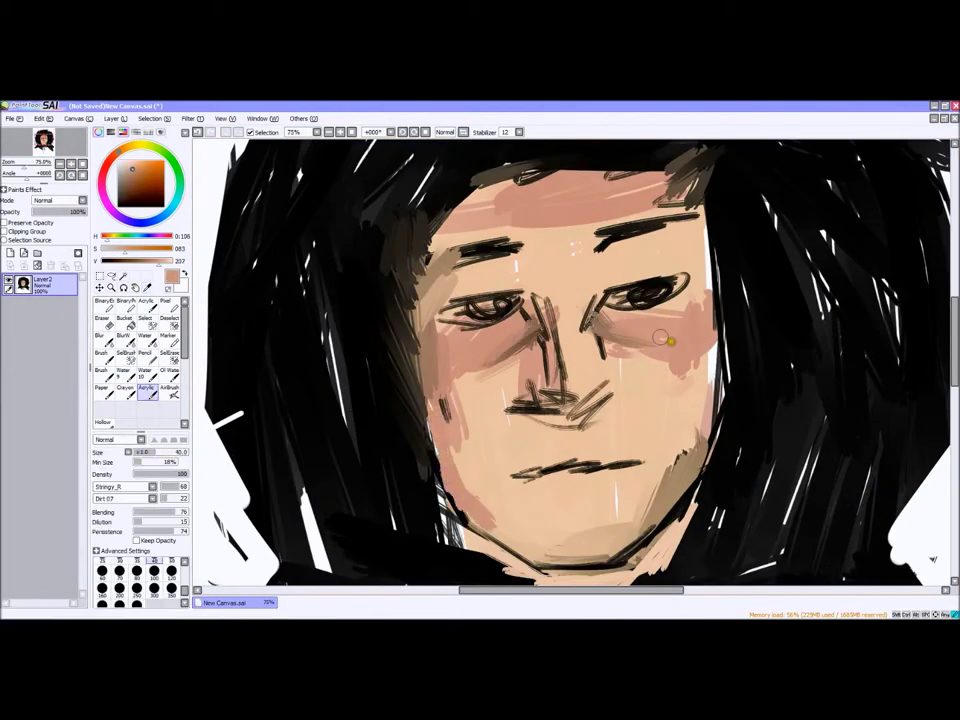
left_click_drag(530, 340, 490, 383)
Paint soft shadows down both sides of the nose and around its tip, covering the sketched nose lines
mouse_move(560, 400)
left_mouse_down()
mouse_move(545, 392)
mouse_move(547, 318)
left_mouse_up()
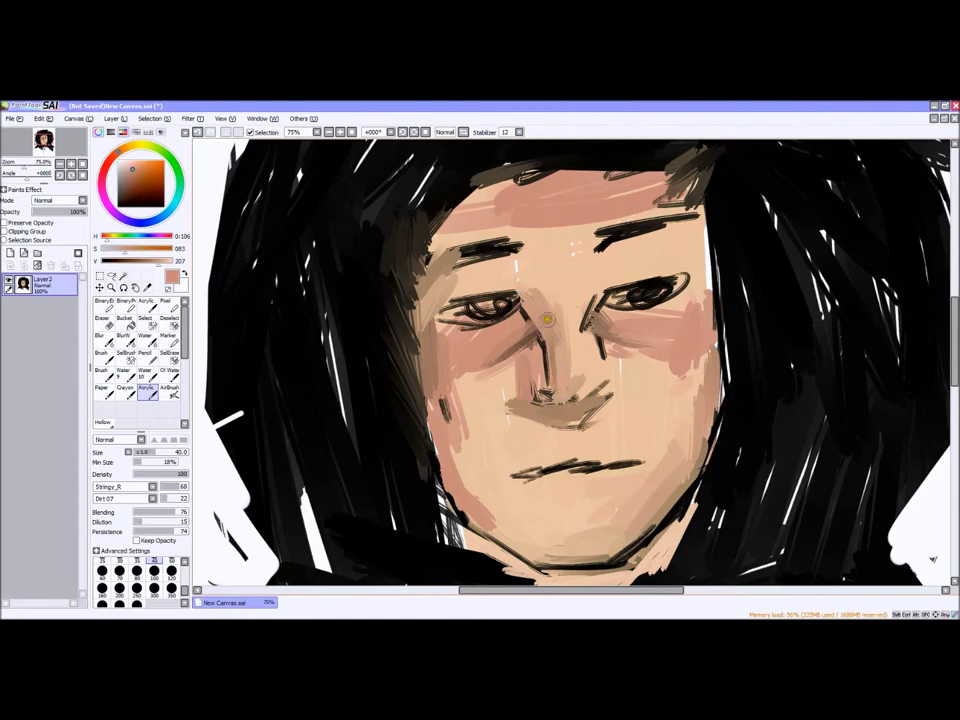
mouse_move(543, 407)
left_mouse_down()
mouse_move(593, 391)
mouse_move(615, 403)
mouse_move(497, 395)
mouse_move(521, 393)
mouse_move(547, 421)
mouse_move(537, 420)
mouse_move(541, 400)
mouse_move(524, 415)
mouse_move(551, 381)
mouse_move(547, 371)
mouse_move(584, 383)
mouse_move(562, 364)
mouse_move(571, 404)
mouse_move(554, 409)
mouse_move(584, 406)
left_mouse_up()
mouse_move(520, 410)
left_mouse_down()
mouse_move(550, 345)
mouse_move(584, 330)
left_mouse_up()
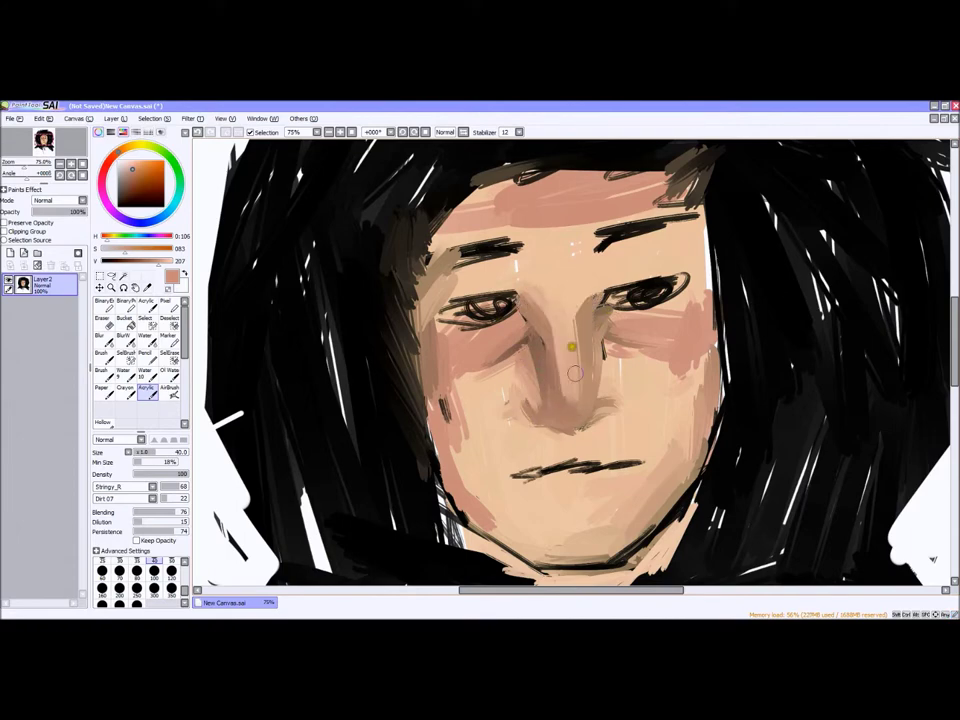
Outline the nostrils and the underside of the nose in black with a size 9 brush and zero blending
key("ctrl+plus")
key("x")
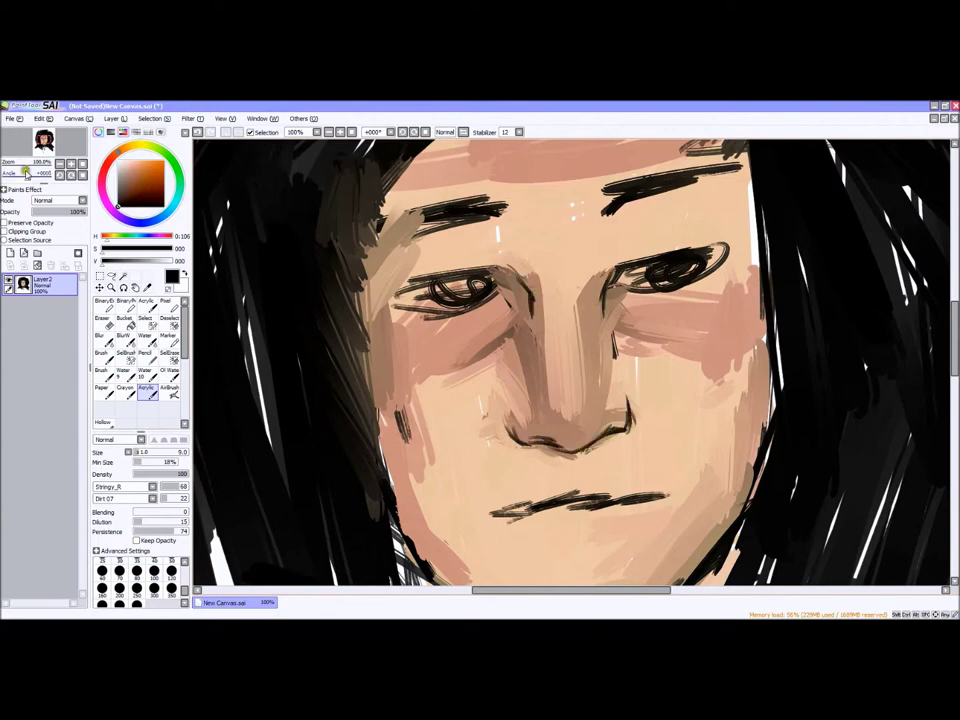
key("ctrl+minus")
key("ctrl+minus")
key("ctrl+minus")
key("ctrl+plus")
key("ctrl+plus")
key("ctrl+plus")
Paint over both sketched eyes with soft eye-socket shadows, using the pinkish skin tone at size 53 and blending 83
key("x")
key("ctrl+minus")
key("ctrl+minus")
mouse_move(490, 322)
left_mouse_down()
mouse_move(525, 326)
mouse_move(500, 330)
mouse_move(530, 320)
mouse_move(515, 325)
left_mouse_up()
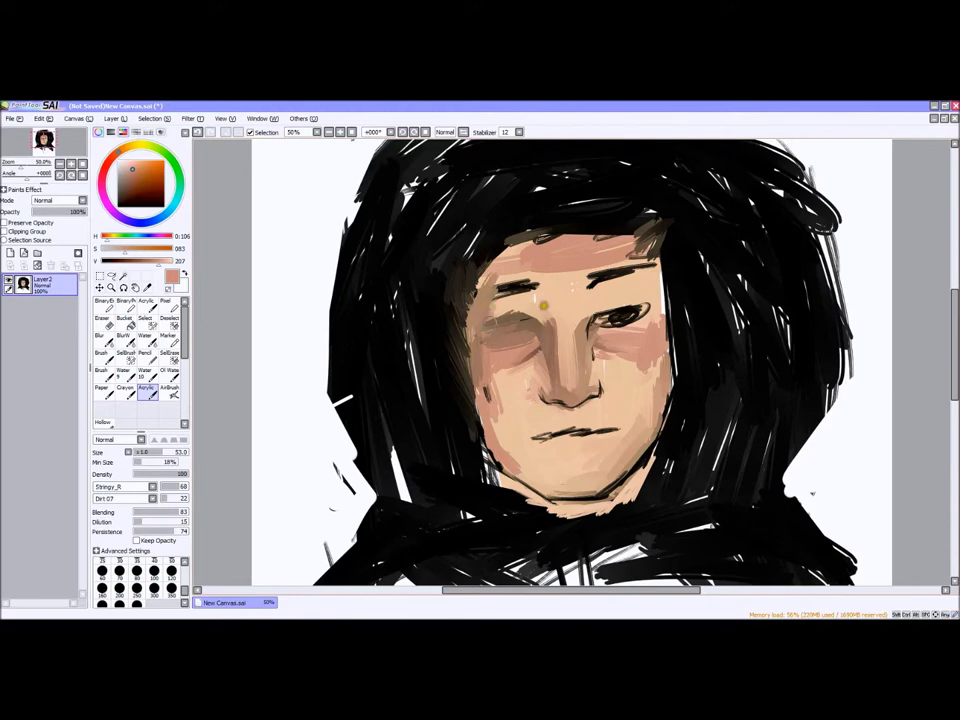
left_click_drag(644, 314, 600, 318)
key("ctrl+minus")
key("ctrl+minus")
key("ctrl+plus")
key("ctrl+plus")
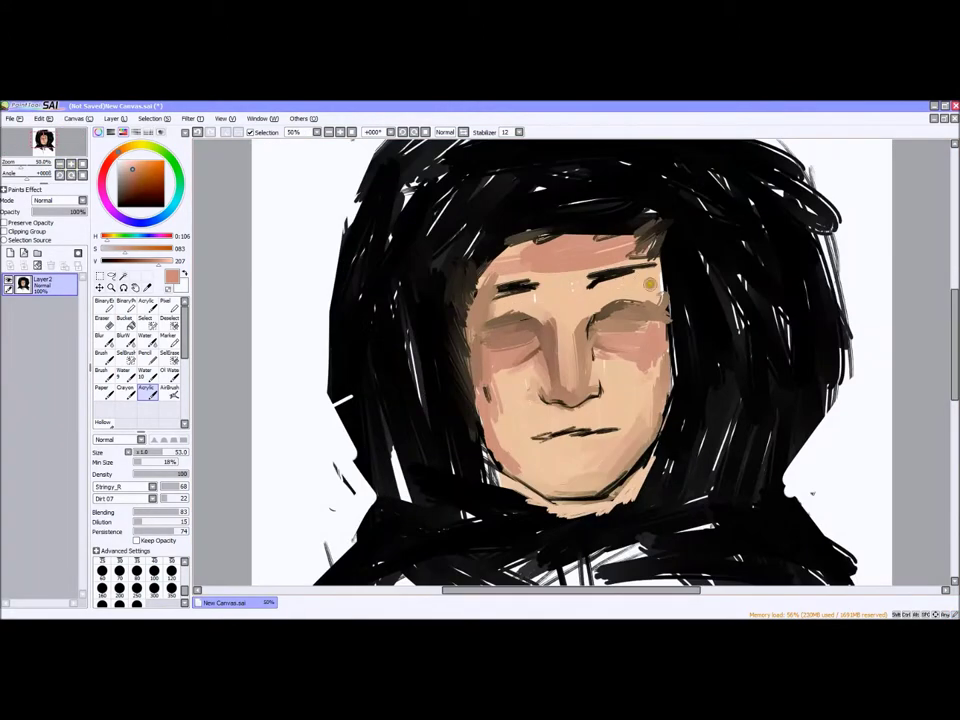
Extend the skin shading along the face's right edge and blend the sketched eyebrows away into the brow shadows
left_click_drag(675, 400, 670, 291)
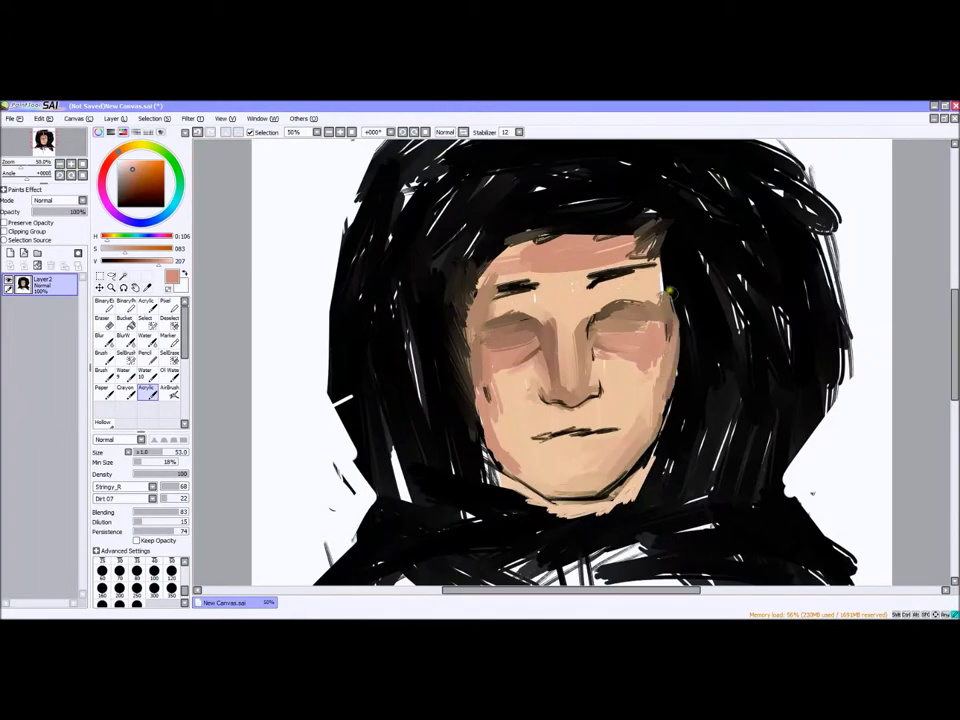
mouse_move(606, 309)
left_mouse_down()
mouse_move(503, 310)
mouse_move(543, 313)
mouse_move(545, 288)
mouse_move(505, 282)
mouse_move(613, 273)
mouse_move(640, 287)
left_mouse_up()
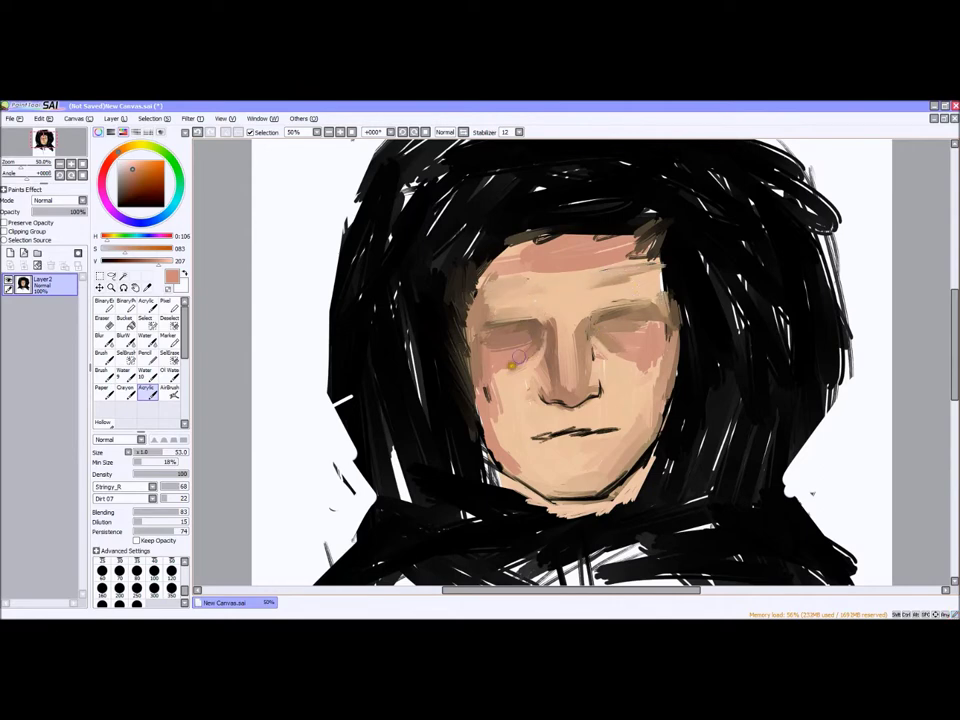
key("ctrl+minus")
key("ctrl+minus")
Draw new thick black eyebrows with a size 24 brush and darken the hair edge beside the left temple
key("ctrl+plus")
key("ctrl+plus")
key("ctrl+plus")
key("ctrl+plus")
key("ctrl+plus")
left_click(146, 259)
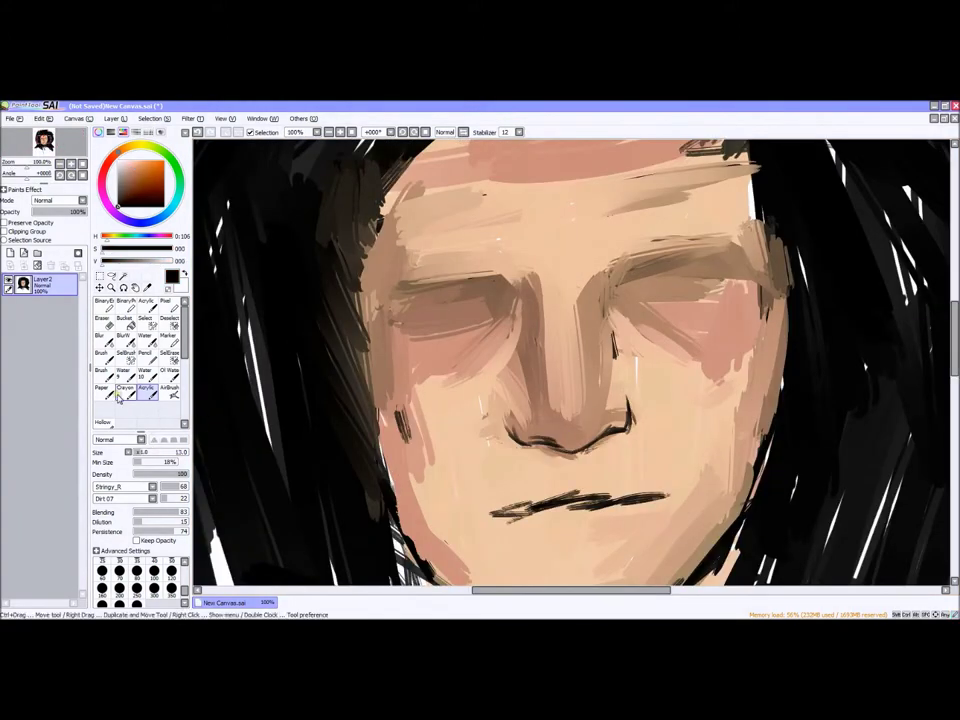
key("ctrl+minus")
key("ctrl+minus")
left_click_drag(593, 304, 647, 297)
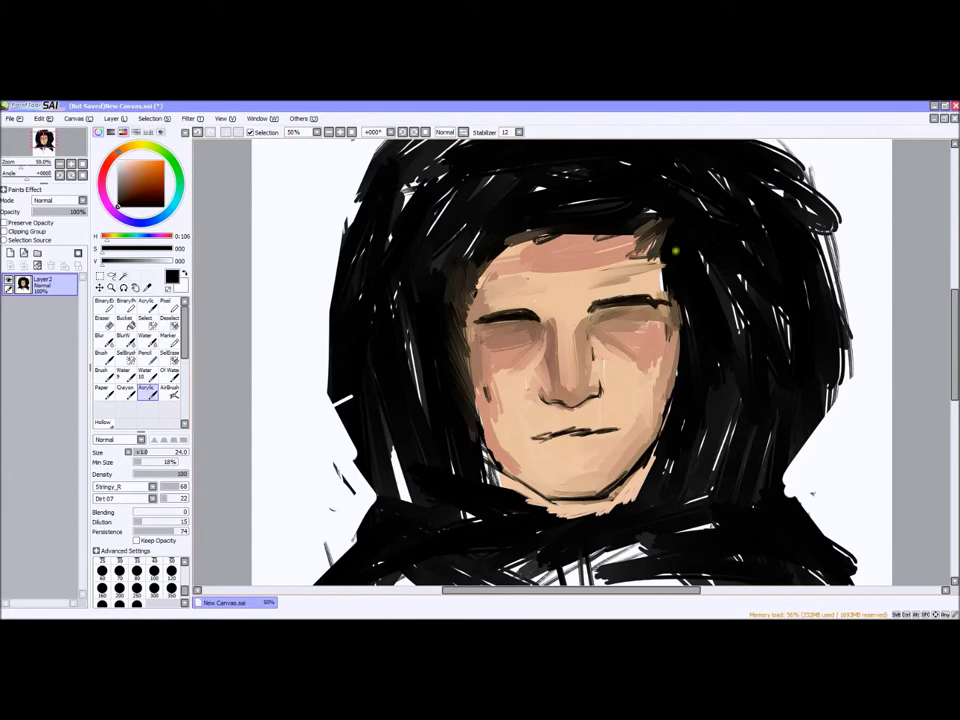
left_click_drag(476, 348, 466, 291)
Draw the eyelid lines and dark irises of both eyes in black with a size 17 brush
key("ctrl+plus")
key("ctrl+plus")
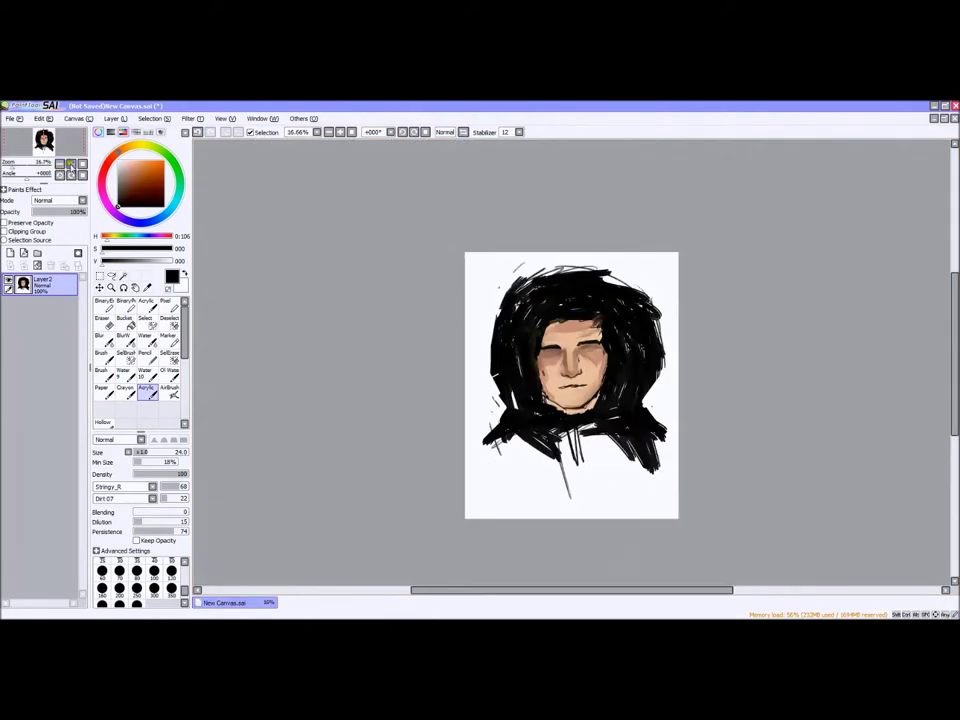
left_click_drag(642, 284, 732, 272)
left_click_drag(407, 306, 495, 302)
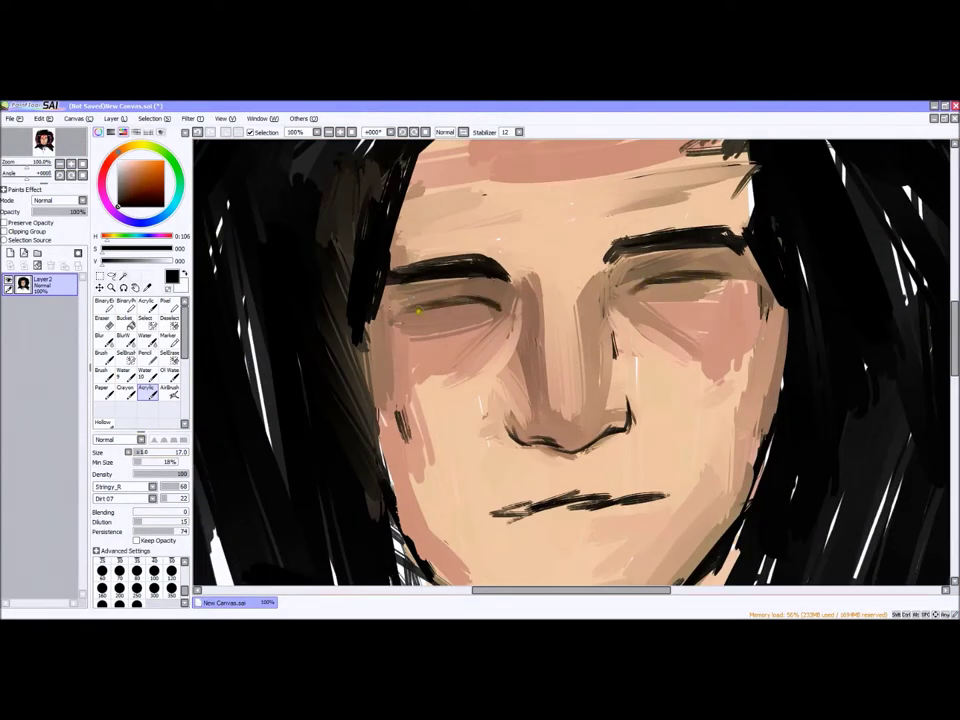
key("ctrl+minus")
key("ctrl+minus")
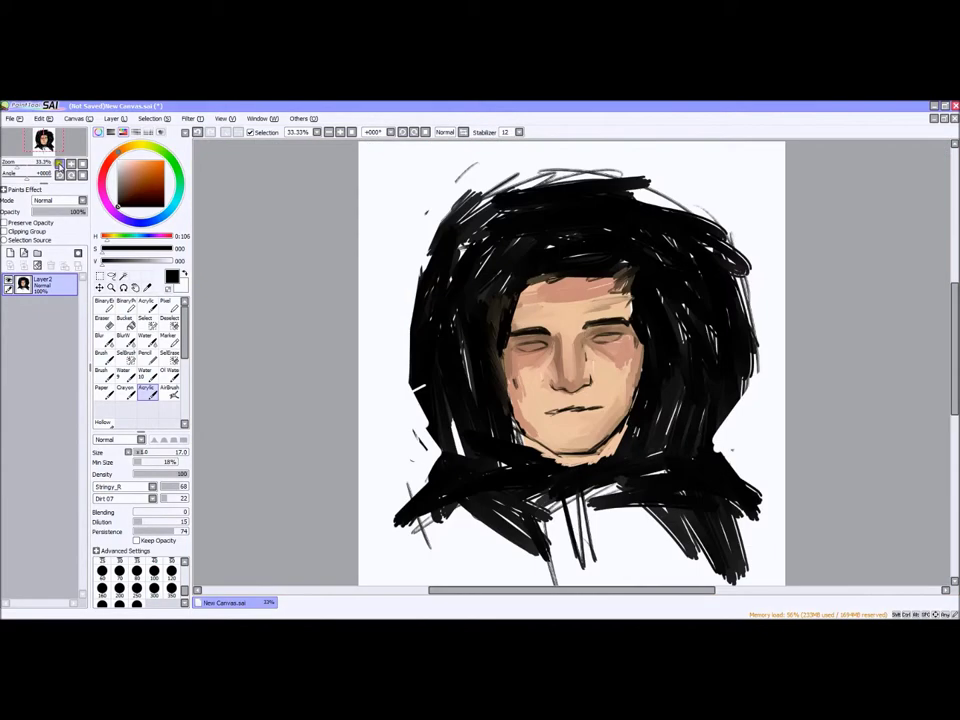
key("ctrl+plus")
key("ctrl+plus")
left_click_drag(430, 308, 451, 311)
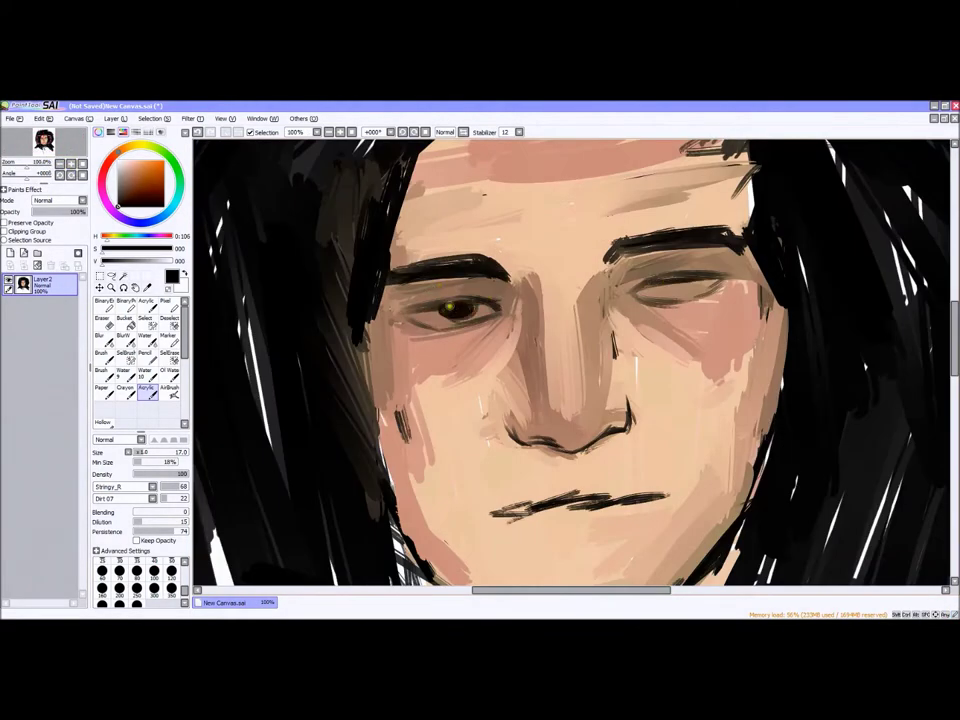
Sample the light skin tone from the face and paint over the sketched mouth with a size 56 brush
key("ctrl+minus")
key("ctrl+minus")
left_click(568, 343, "alt")
key("ctrl+plus")
key("ctrl+plus")
scroll(908, 340, "up", 3)
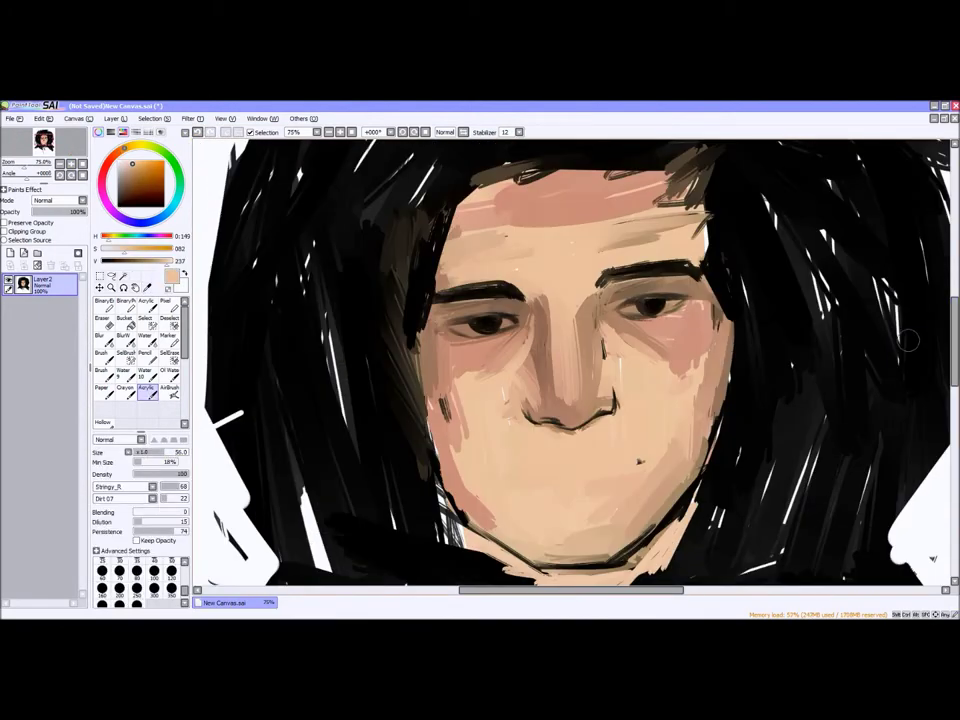
Set the brush to size 32 and blending 93, and soften the shading along the sides and wings of the nose
left_click_drag(160, 452, 145, 452)
left_click_drag(134, 512, 166, 512)
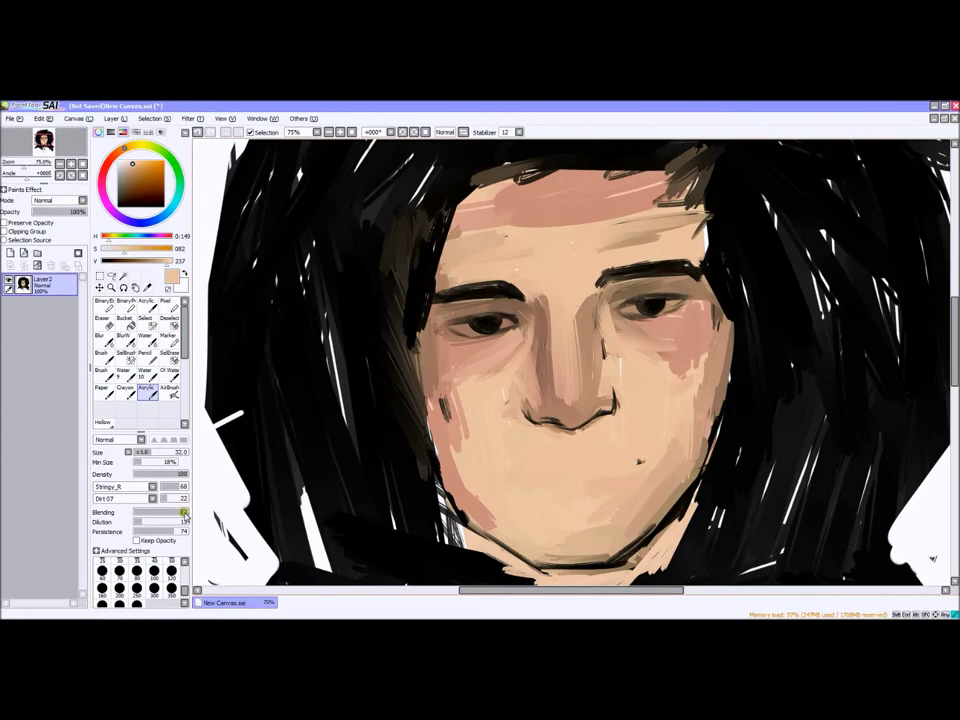
left_click_drag(528, 399, 608, 389)
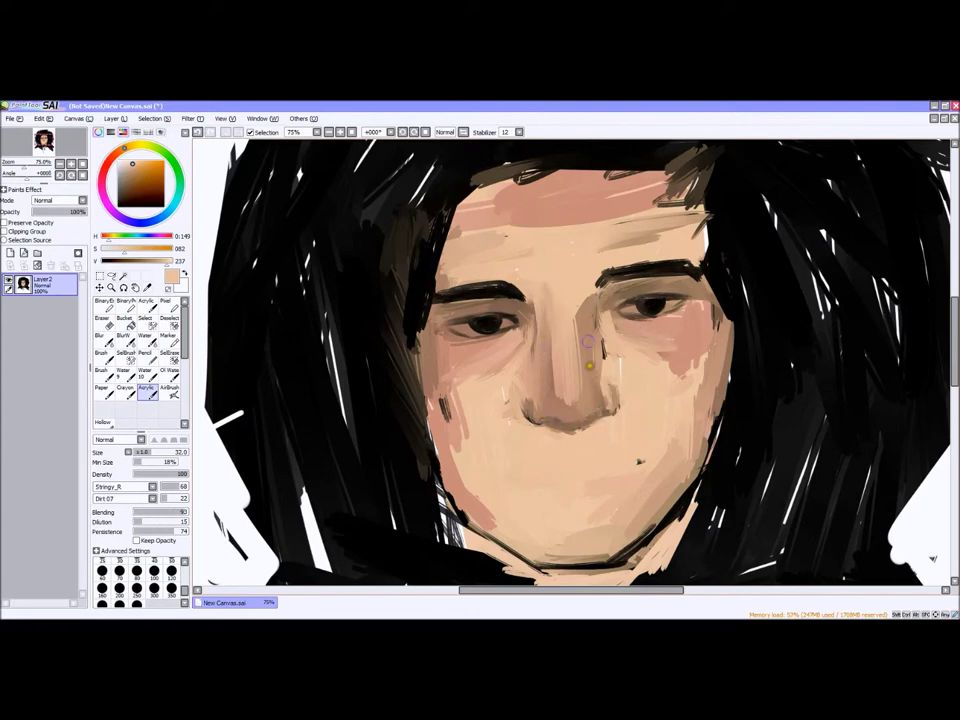
scroll(600, 403, "up", 1)
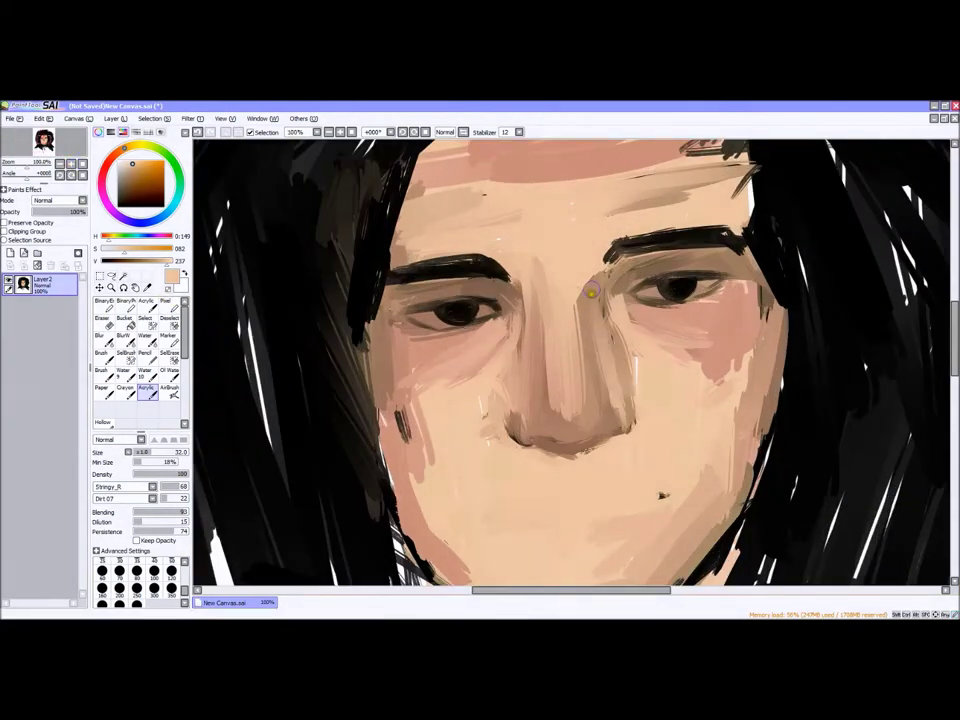
Redefine the nostrils and underside of the nose with black and reddish-brown strokes at size 17 and zero blending
key("x")
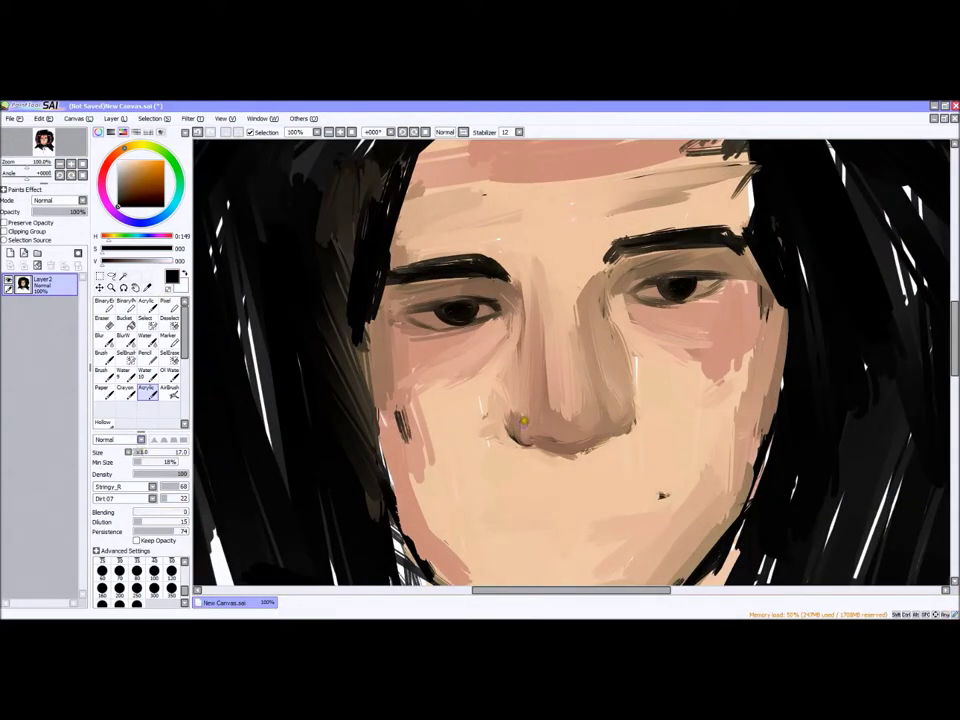
mouse_move(525, 421)
left_mouse_down()
mouse_move(549, 443)
mouse_move(588, 450)
left_mouse_up()
scroll(570, 360, "down", 3)
scroll(570, 360, "up", 4)
mouse_move(520, 408)
left_mouse_down()
mouse_move(526, 443)
mouse_move(494, 476)
left_mouse_up()
mouse_move(590, 489)
left_mouse_down()
mouse_move(496, 454)
mouse_move(525, 475)
left_mouse_up()
left_click_drag(600, 440, 620, 480)
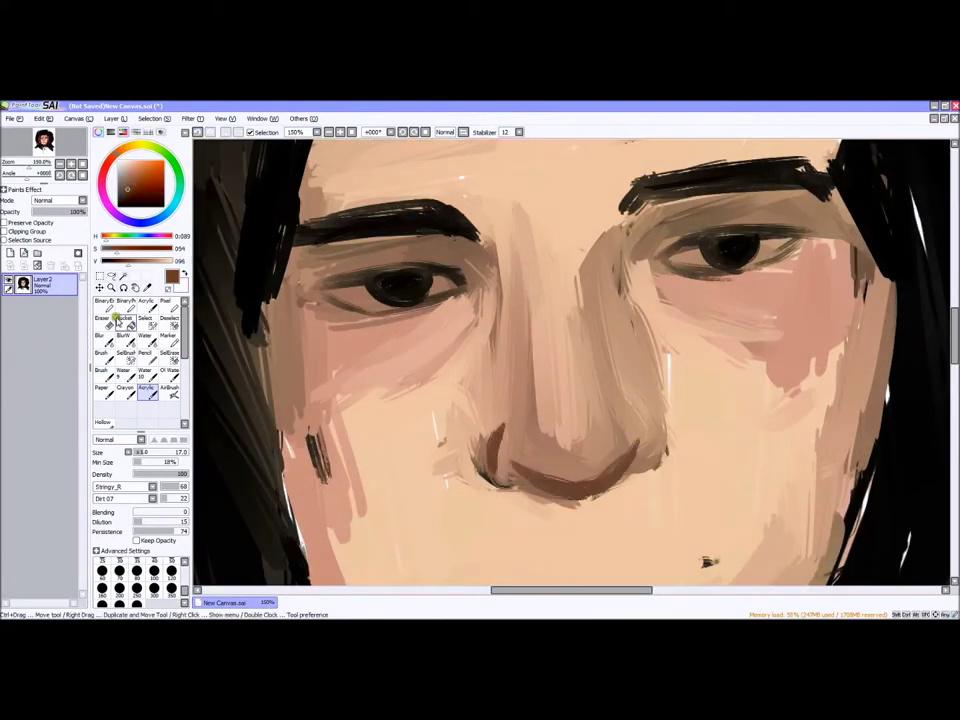
Blend the brown nose shadow into the skin at blending 74 and paint the philtrum shadow with a size 40 brush
scroll(610, 428, "down", 3)
scroll(610, 428, "up", 2)
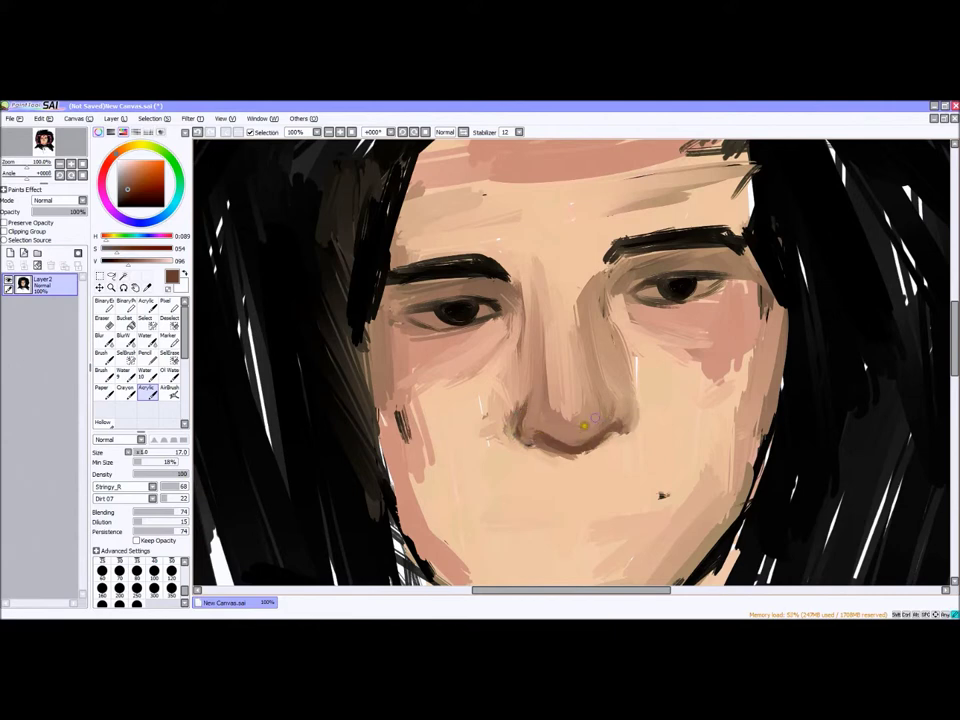
scroll(607, 393, "down", 3)
scroll(573, 437, "up", 2)
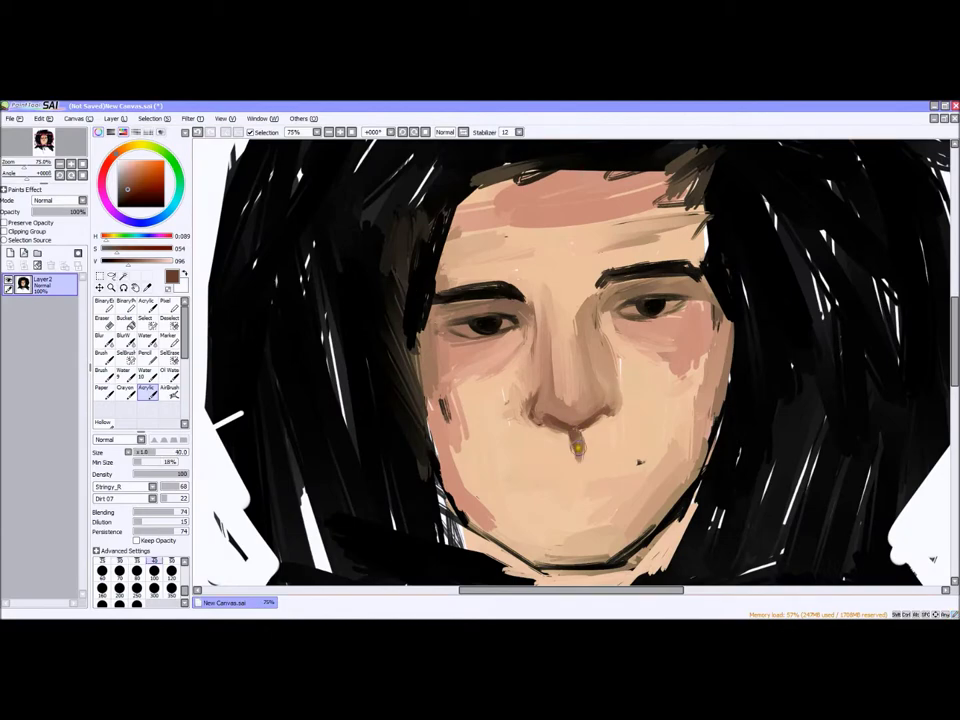
Shade beneath the eyes and down both cheeks in a tan brown at zero blending, using brush size 71 for the cheeks
left_click_drag(175, 512, 135, 512)
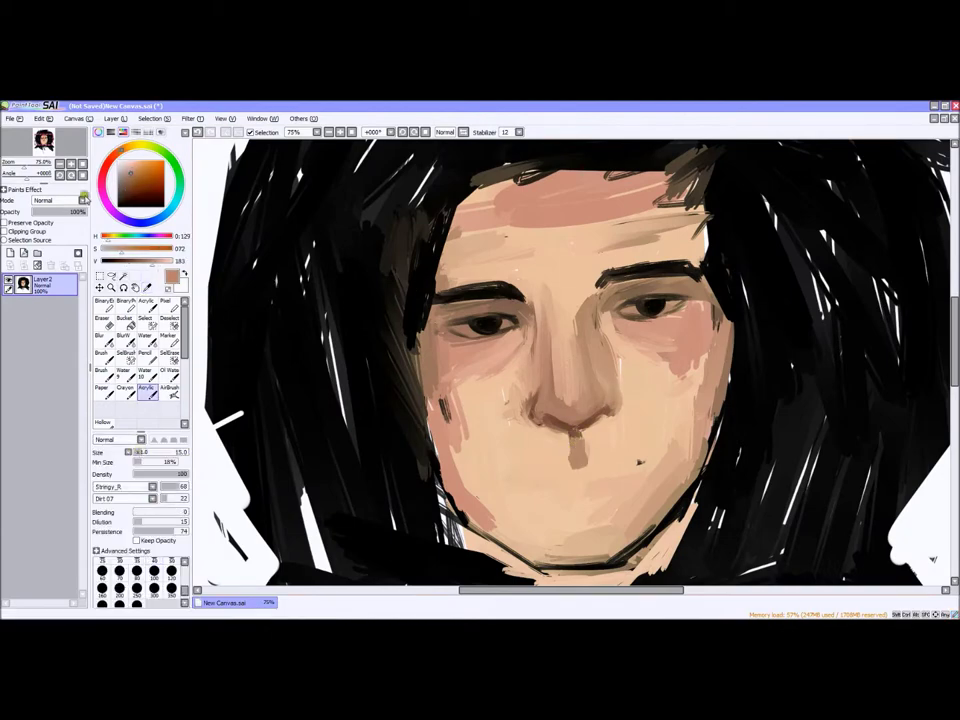
scroll(482, 392, "down", 3)
scroll(507, 337, "up", 3)
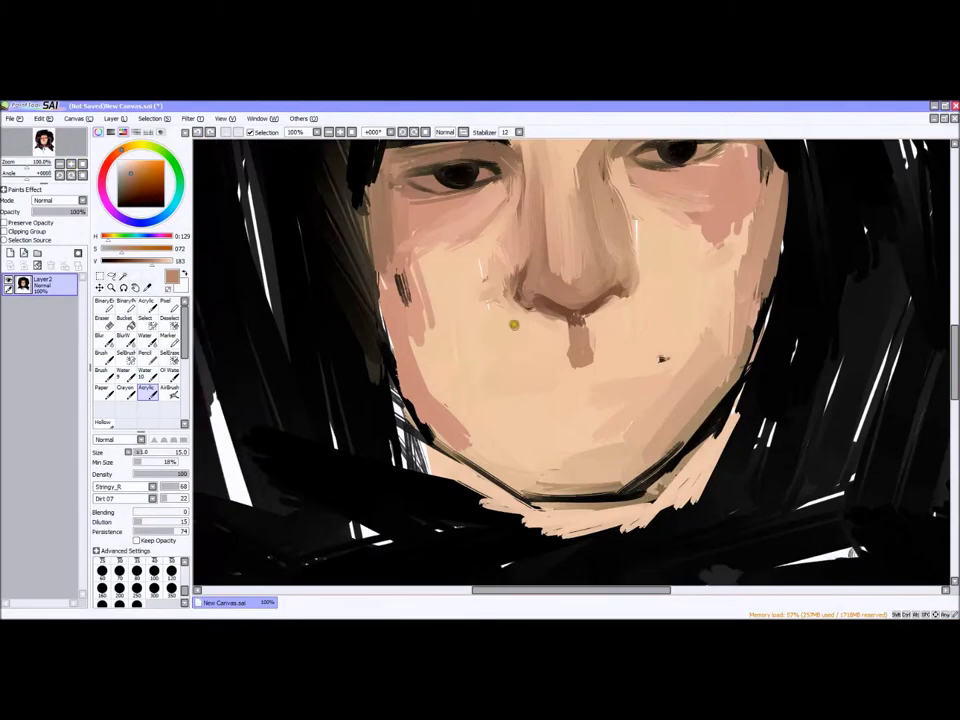
scroll(640, 364, "up", 2)
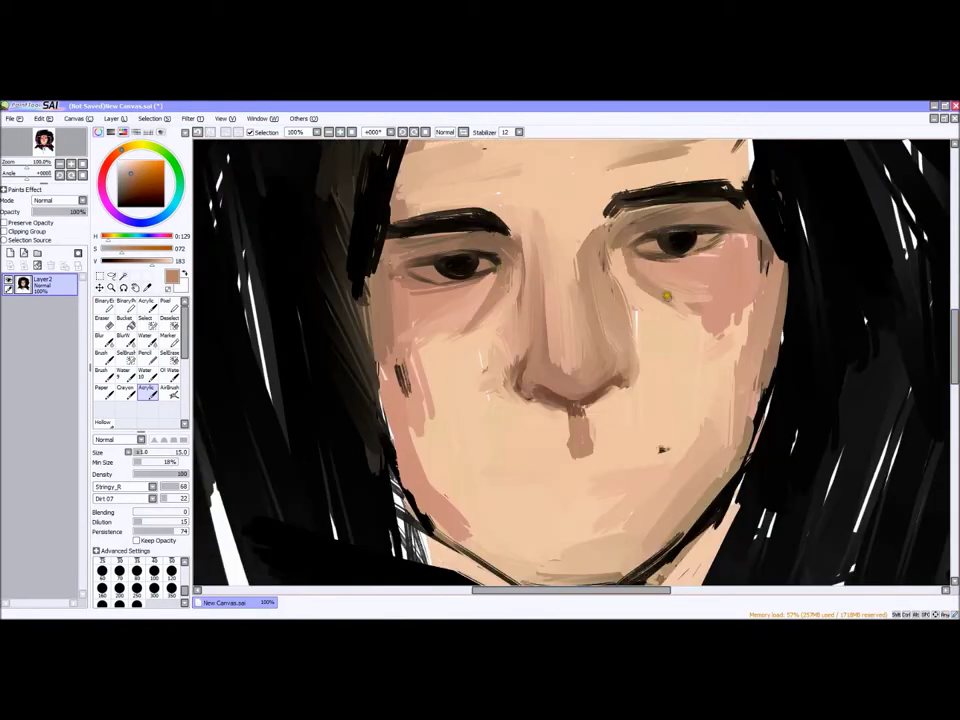
scroll(545, 300, "down", 2)
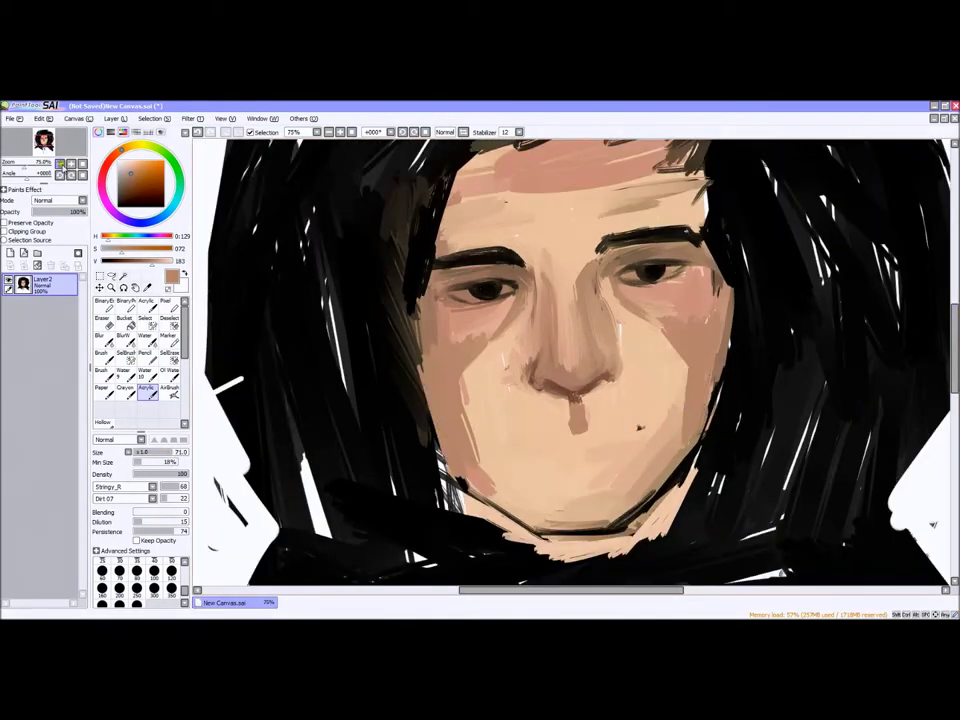
left_click(59, 163)
left_click(69, 165)
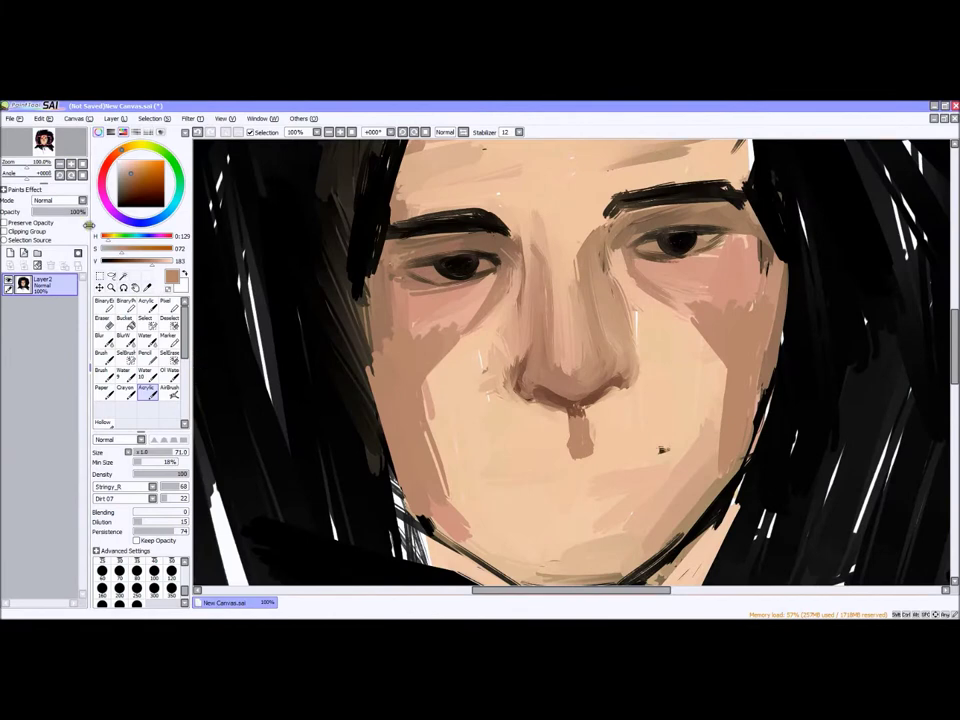
Sketch the outline of the lips and the line between them in reddish brown at brush size 11 and zero blending
left_click(131, 259)
left_click_drag(521, 485, 553, 483)
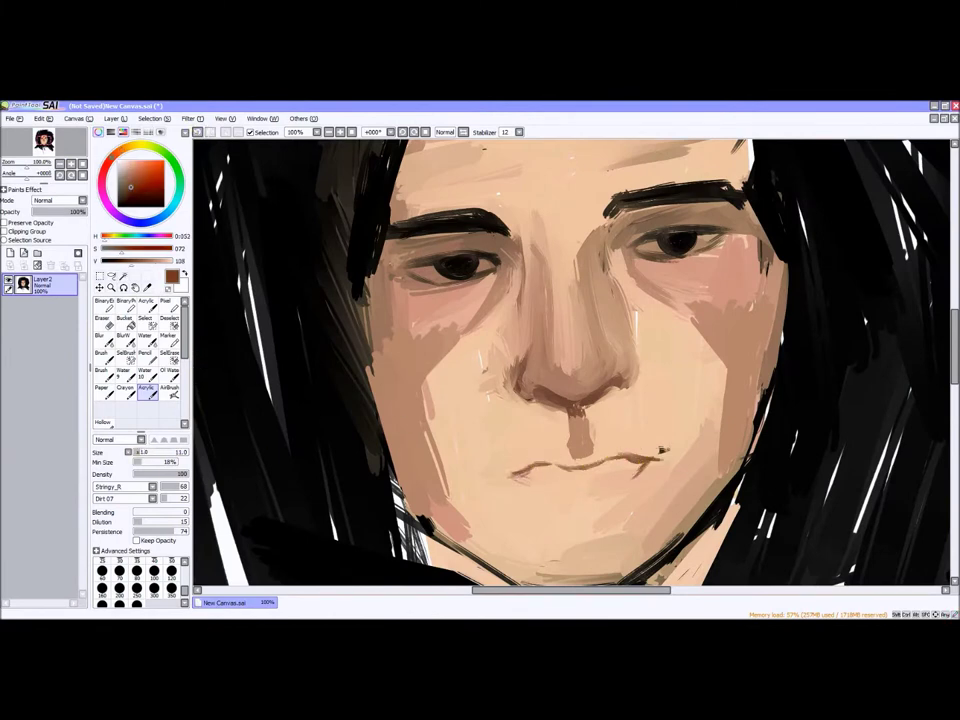
left_click(562, 486, "alt")
scroll(660, 451, "down", 3)
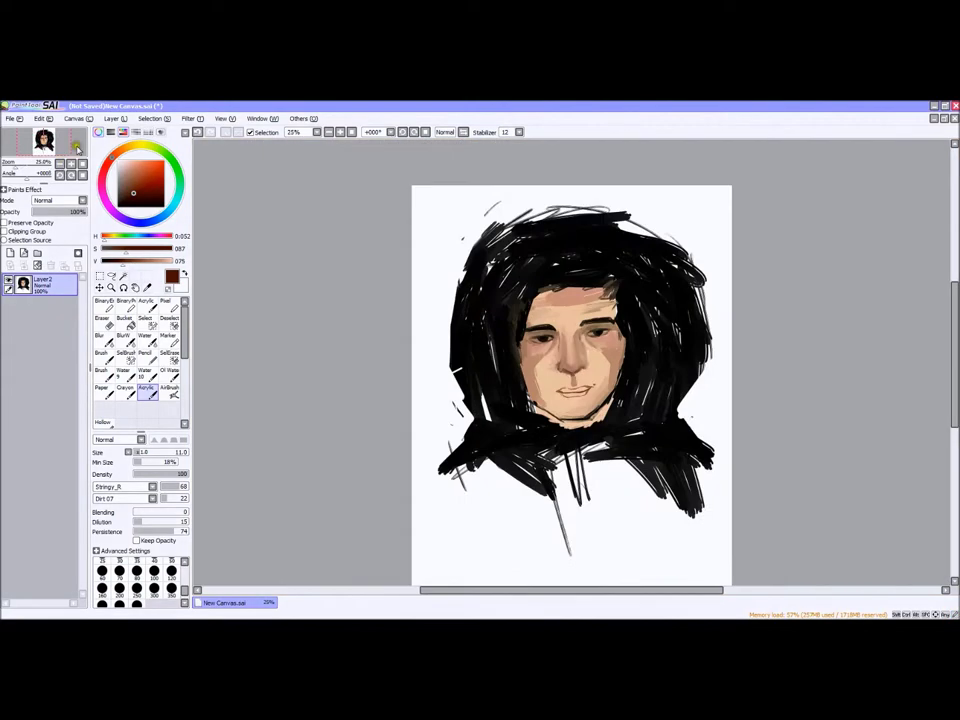
Lasso the sketched mouth, move it slightly up toward the nose, and deselect it
scroll(600, 430, "up", 2)
left_click(110, 276)
left_click_drag(520, 420, 601, 447)
key("ctrl+d")
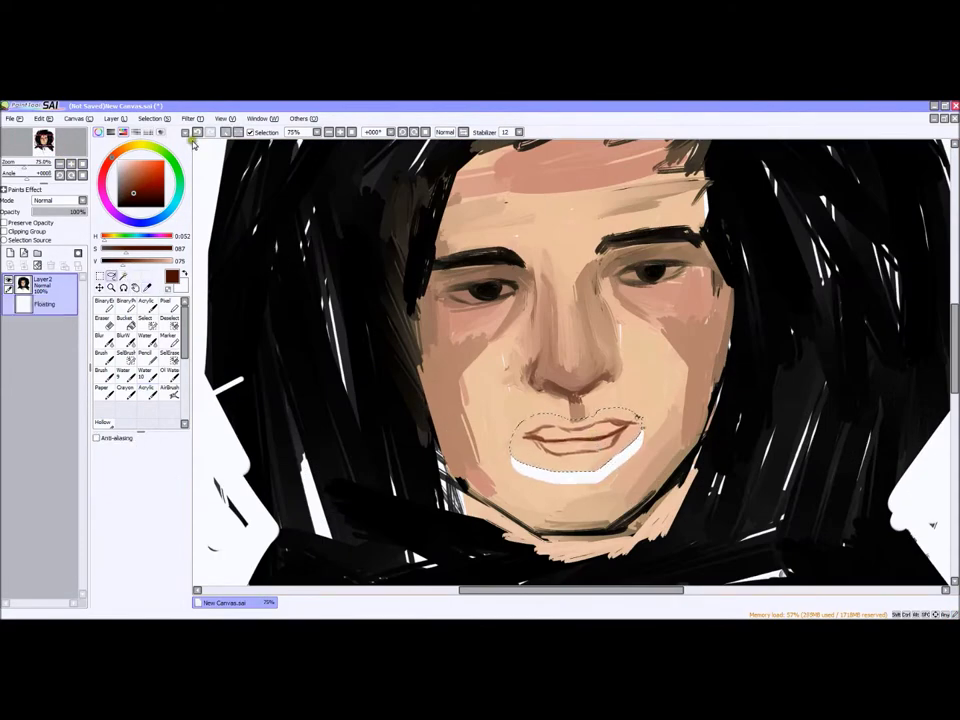
Paint over the white gap beneath the mouth with the sampled light skin tone, using the Acrylic brush at size 55
left_click(506, 471, "alt")
left_click(148, 393)
mouse_move(515, 463)
left_mouse_down()
mouse_move(565, 470)
mouse_move(640, 445)
left_mouse_up()
scroll(83, 166, "down", 5)
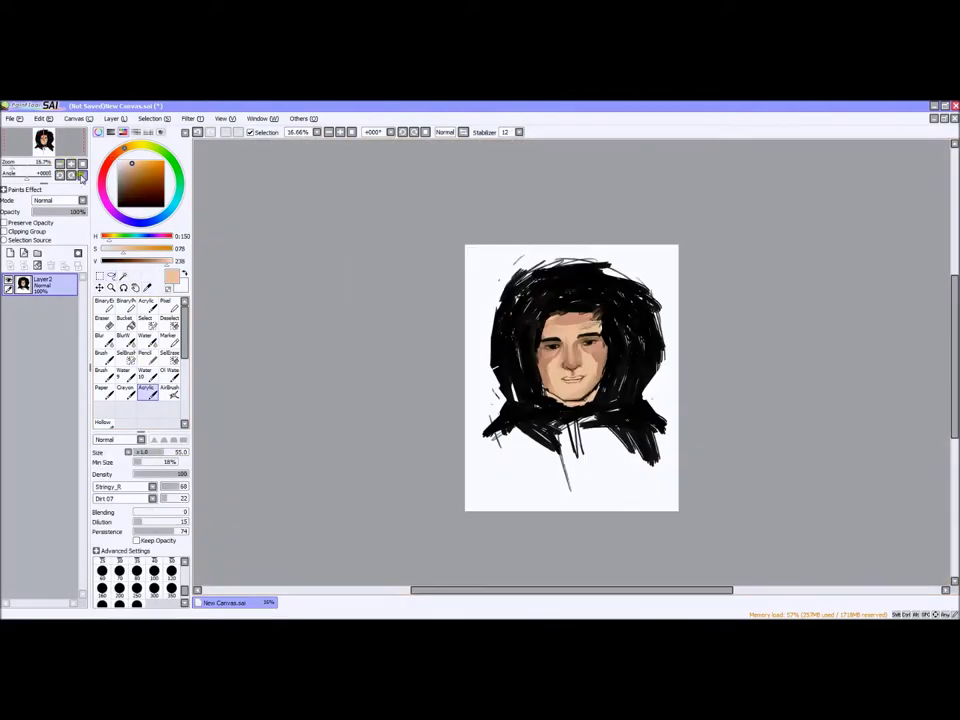
Blend the lip outlines into soft upper and lower lip shading at brush size 27 and blending 86
scroll(93, 197, "up", 8)
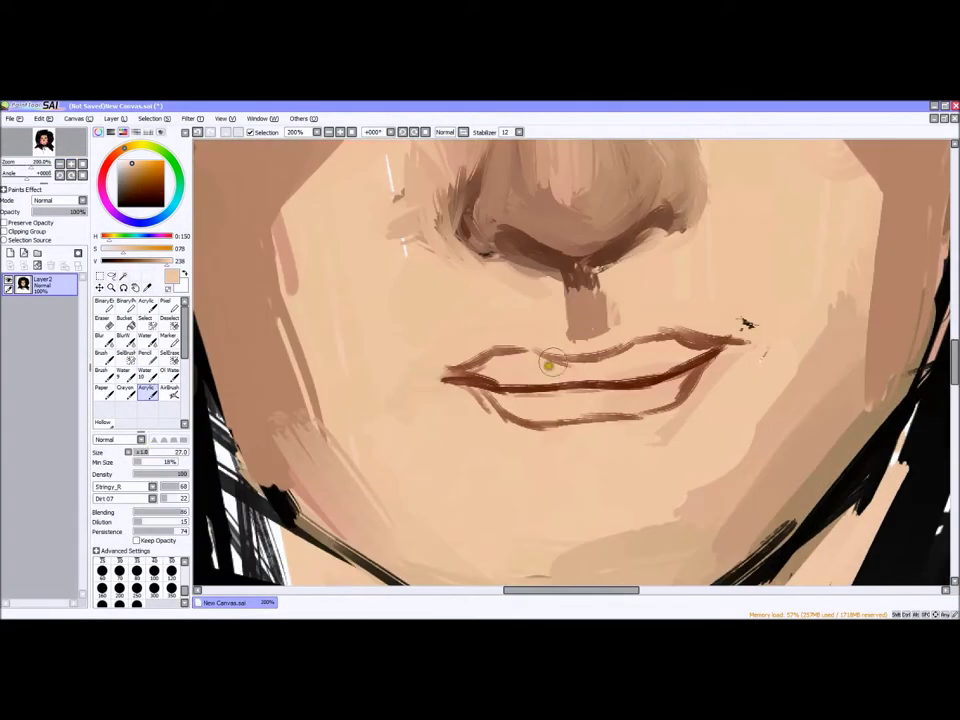
left_click_drag(505, 387, 580, 390)
scroll(544, 386, "down", 3)
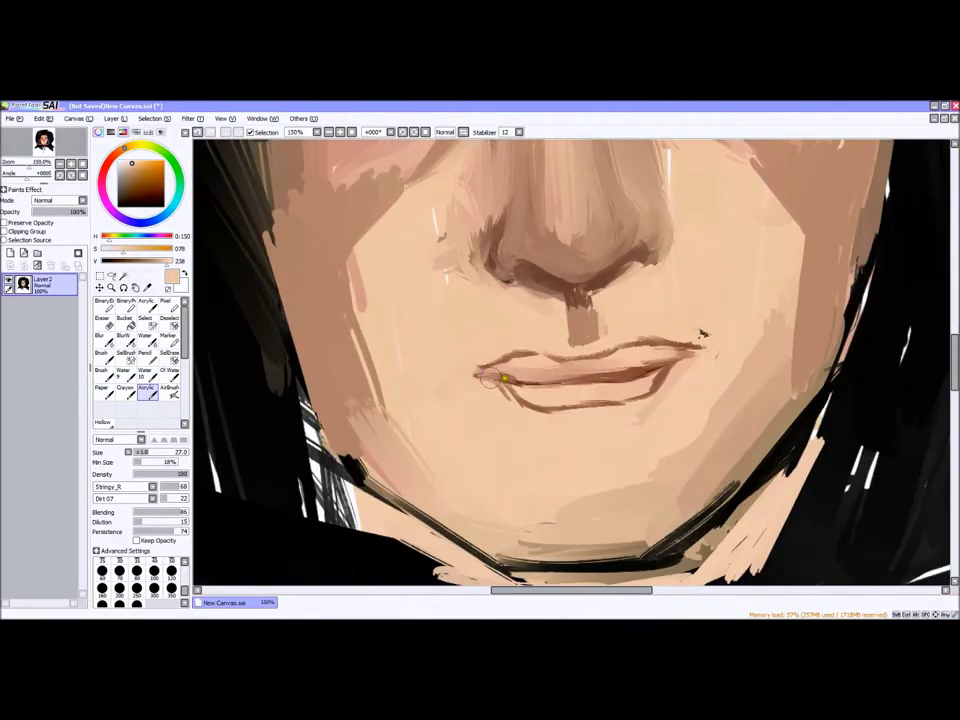
mouse_move(490, 378)
left_mouse_down()
mouse_move(596, 371)
mouse_move(542, 354)
mouse_move(648, 340)
mouse_move(600, 345)
left_mouse_up()
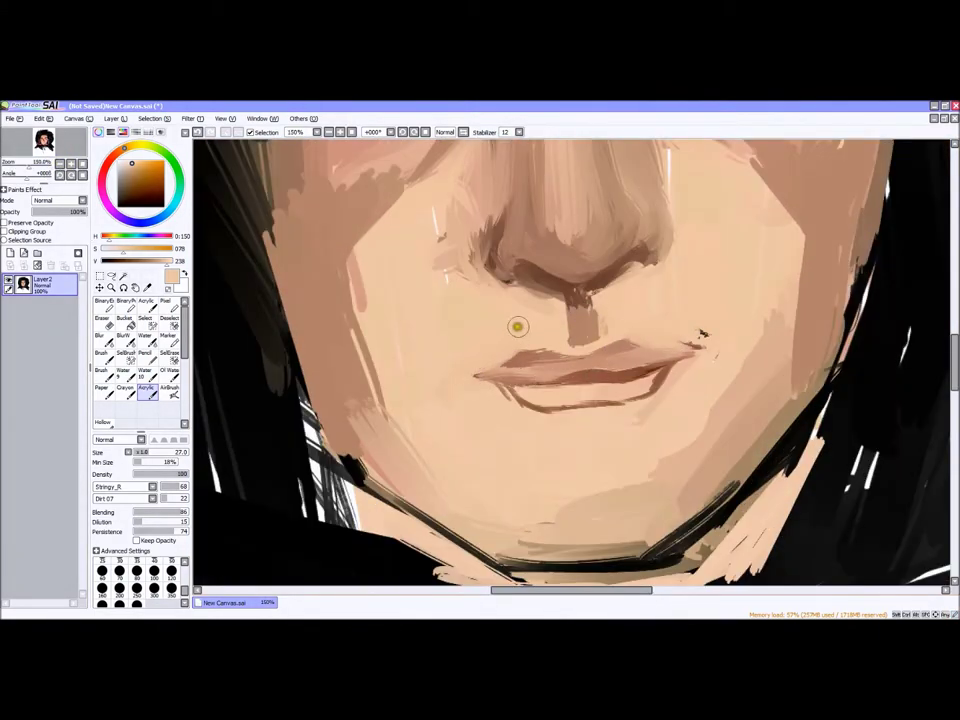
key("ctrl+minus")
key("ctrl+plus")
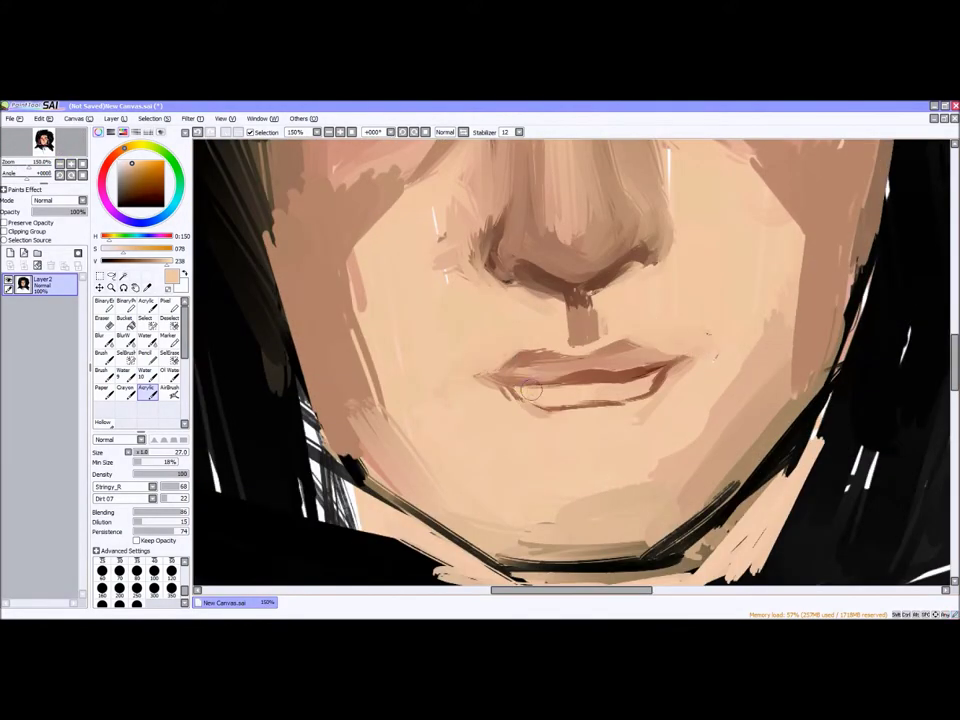
key("ctrl+minus")
key("ctrl+minus")
key("ctrl+minus")
key("ctrl+plus")
key("ctrl+plus")
Lasso the mouth and reshape it slightly with Free Deform
left_click_drag(503, 340, 658, 420)
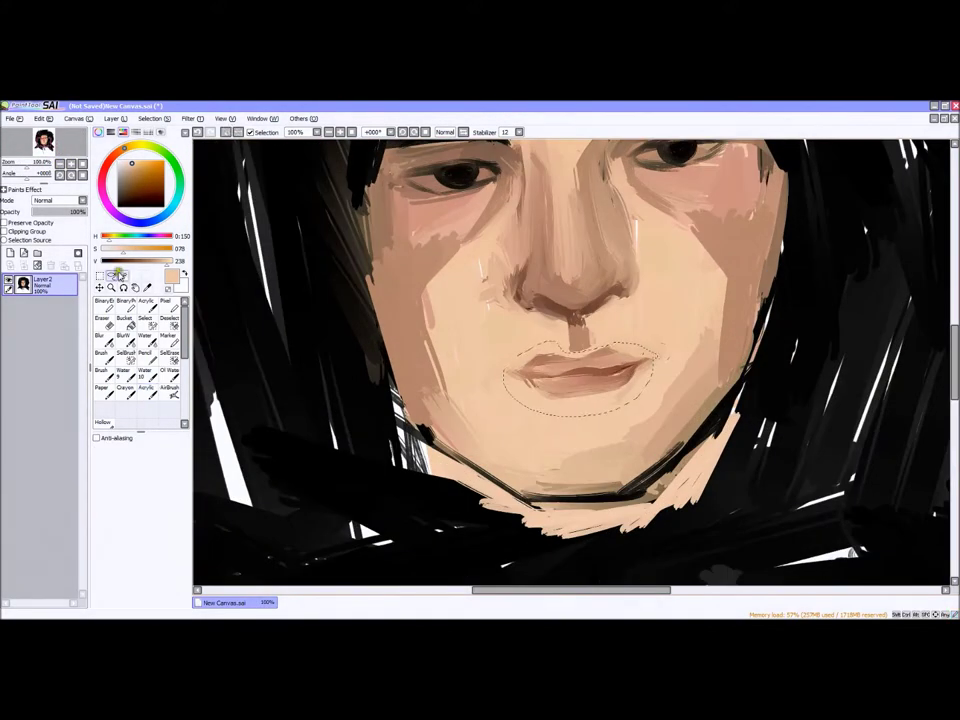
key("ctrl+t")
key("ctrl+minus")
key("ctrl+minus")
key("ctrl+minus")
key("ctrl+minus")
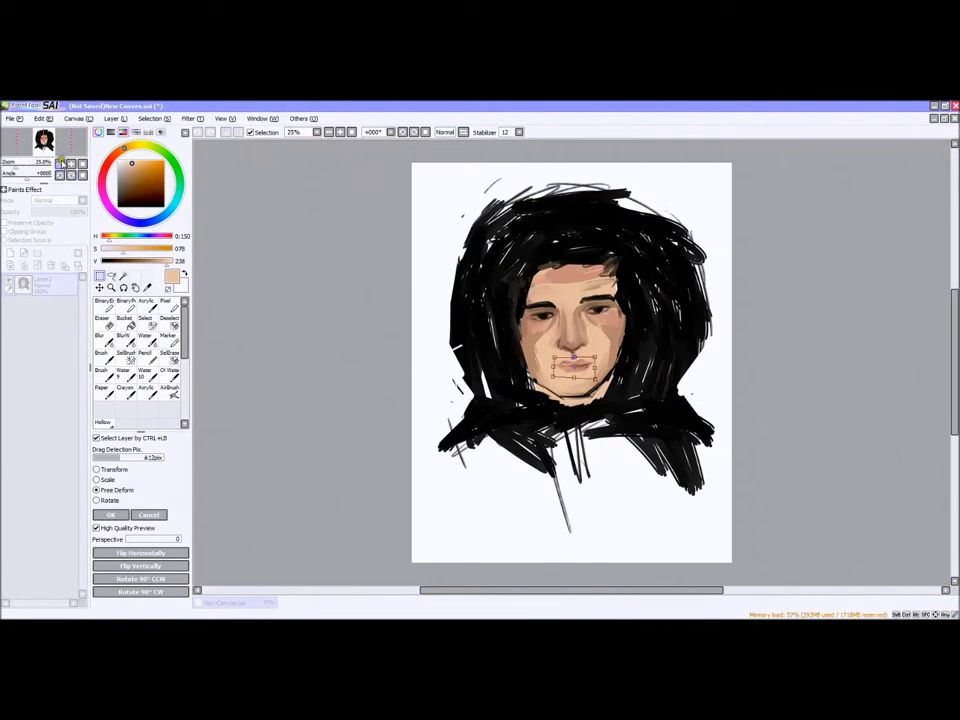
left_click(70, 161)
key("ctrl+plus")
key("ctrl+plus")
key("ctrl+plus")
left_click(155, 118)
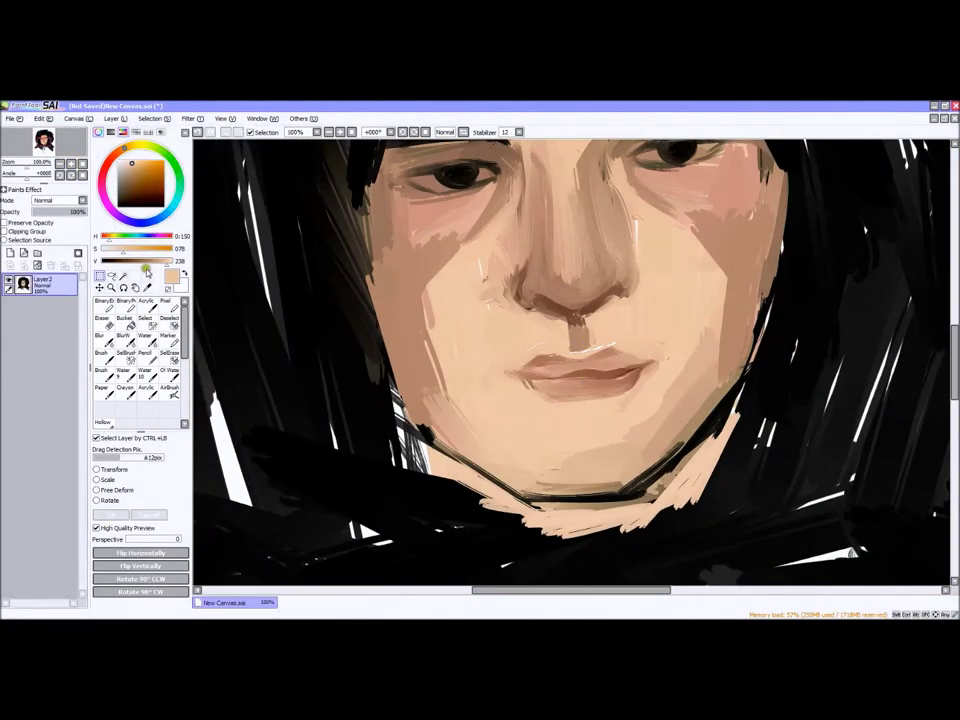
Paint a black line between the lips with the Acrylic brush at size 12 and zero blending
key("ctrl+minus")
key("ctrl+minus")
key("ctrl+minus")
key("ctrl+plus")
key("ctrl+plus")
key("ctrl+plus")
key("Return")
left_click(147, 392)
left_click_drag(141, 452, 96, 488)
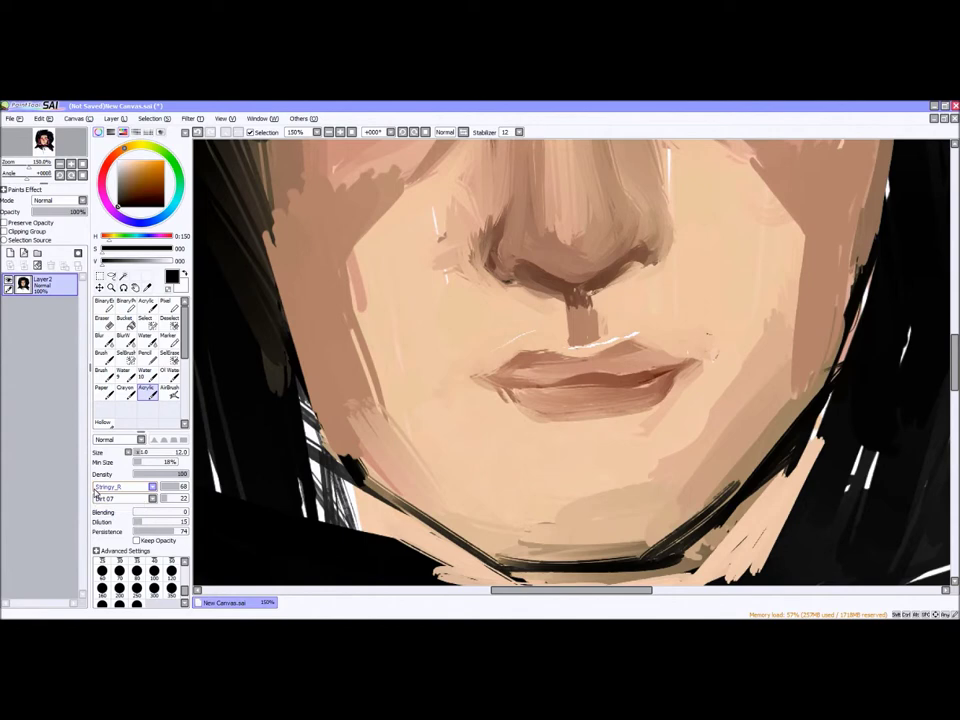
left_click_drag(690, 369, 495, 390)
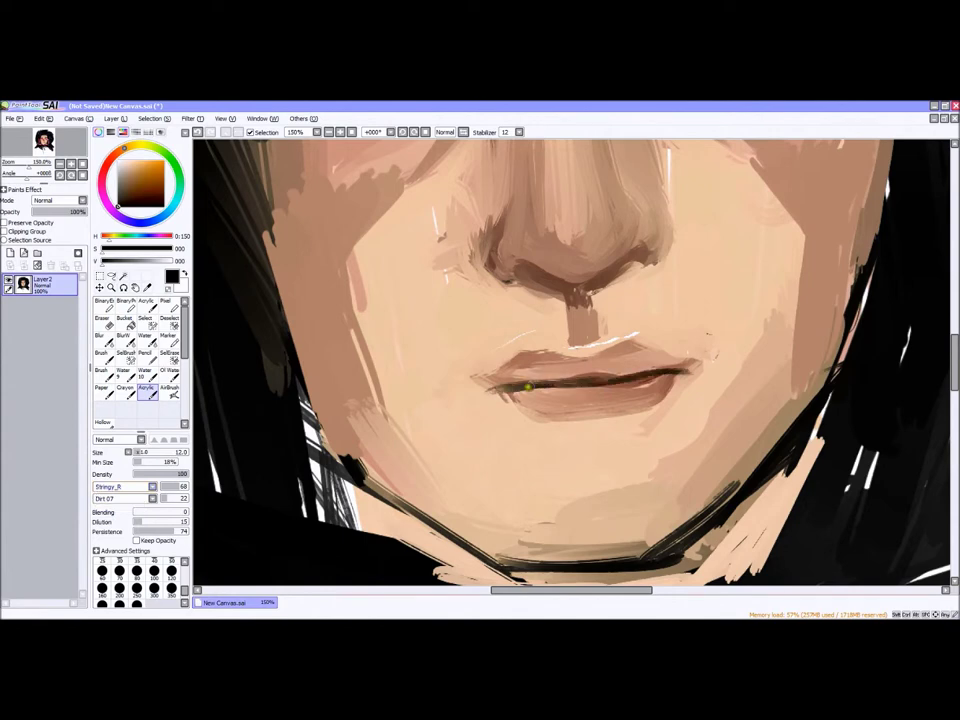
Soften the philtrum with light skin tone at size 44 and blending 66, and blend the upper lip and mouth line at size 23
left_click(583, 317, "alt")
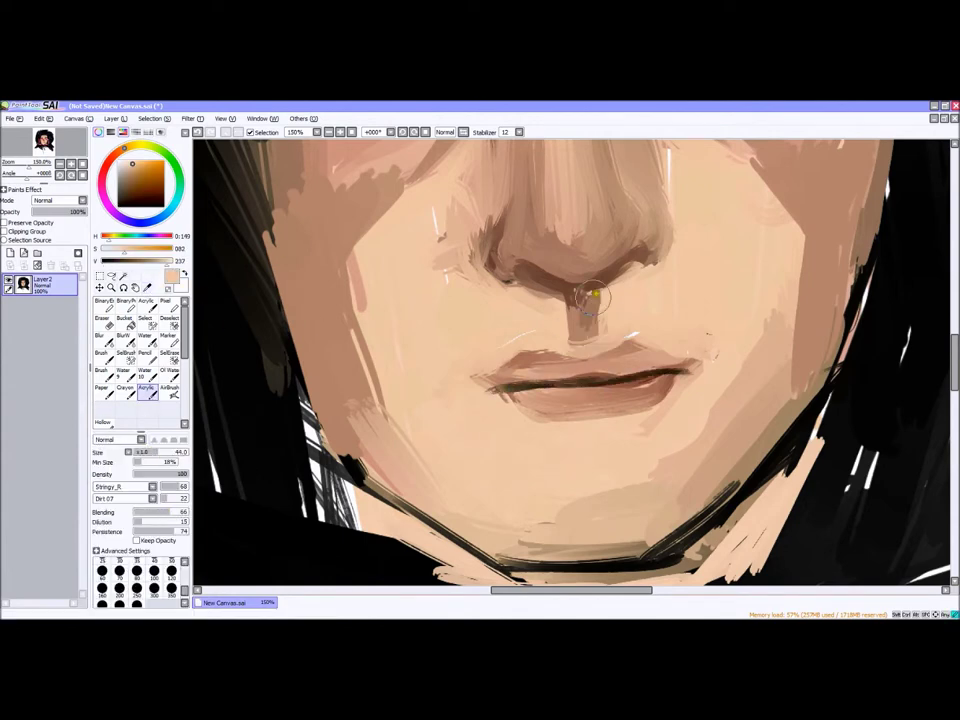
left_click(72, 163)
left_click(72, 163)
left_click_drag(520, 360, 600, 362)
mouse_move(480, 368)
left_mouse_down()
mouse_move(580, 360)
mouse_move(548, 368)
mouse_move(680, 368)
left_mouse_up()
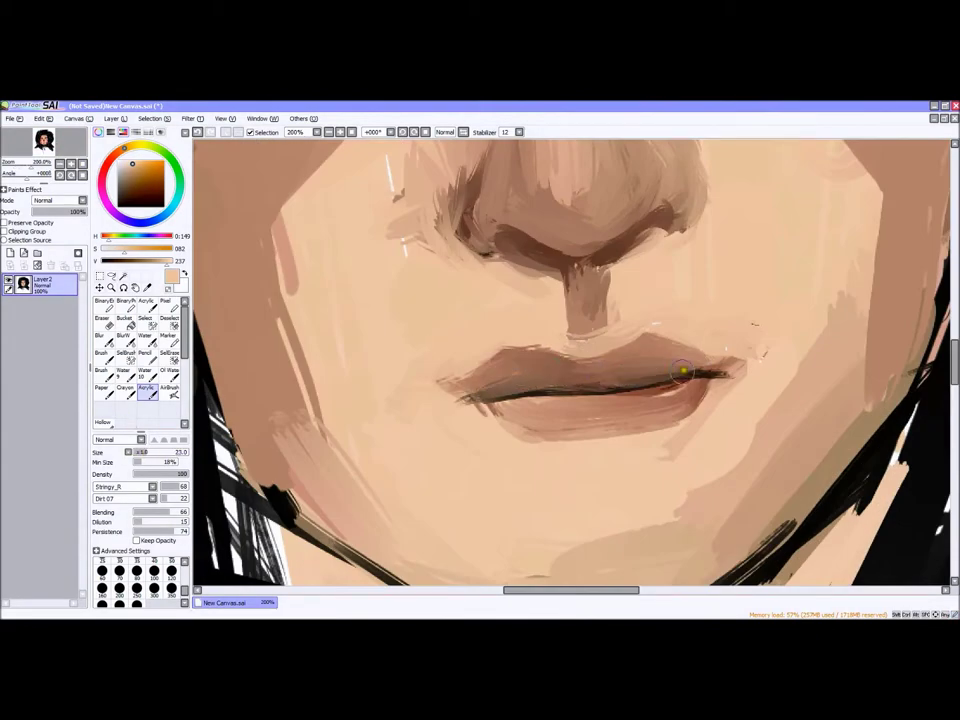
Refine the mouth line and the lower lip's shading with a tan tone at brush size 11 and blending 66
left_click(118, 206)
key("bracketleft")
key("bracketleft")
left_click(303, 337, "alt")
left_click_drag(515, 315, 354, 332)
left_click(72, 163)
left_click(197, 133)
left_click(197, 133)
scroll(610, 385, "up", 5)
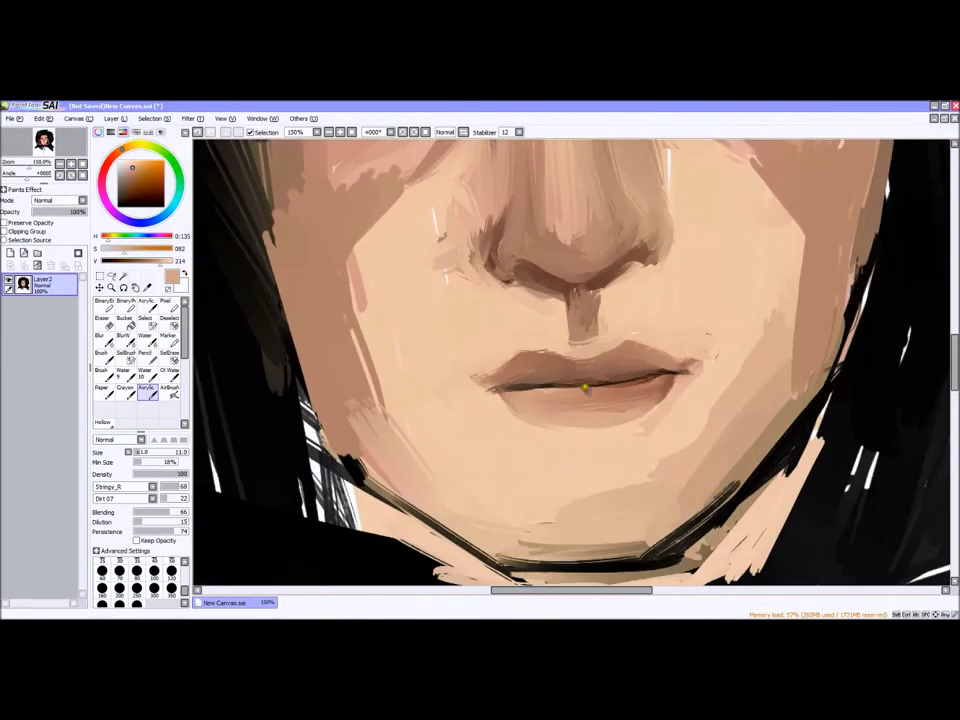
Sample a dark brown from the mouth and outline the upper lip at brush size 11 and zero blending
left_click(551, 381, "alt")
left_click(494, 394, "alt")
scroll(570, 365, "down", 5)
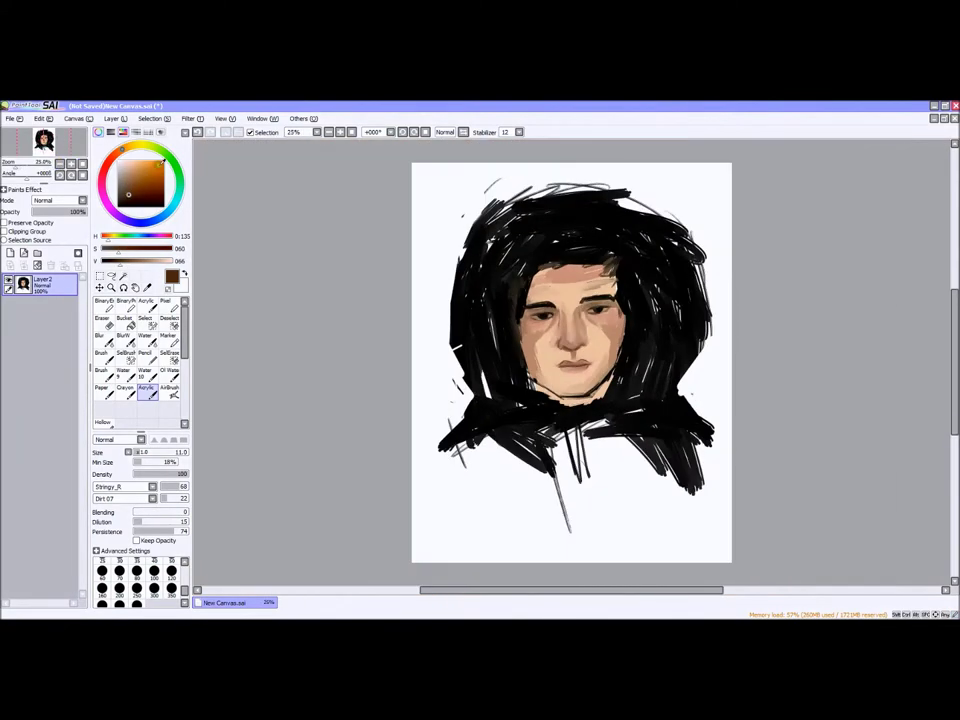
scroll(570, 365, "up", 6)
Blend the dark brown into the upper lip and mouth line at brush size 17 and blending 70
key("bracketright")
key("bracketright")
key("bracketright")
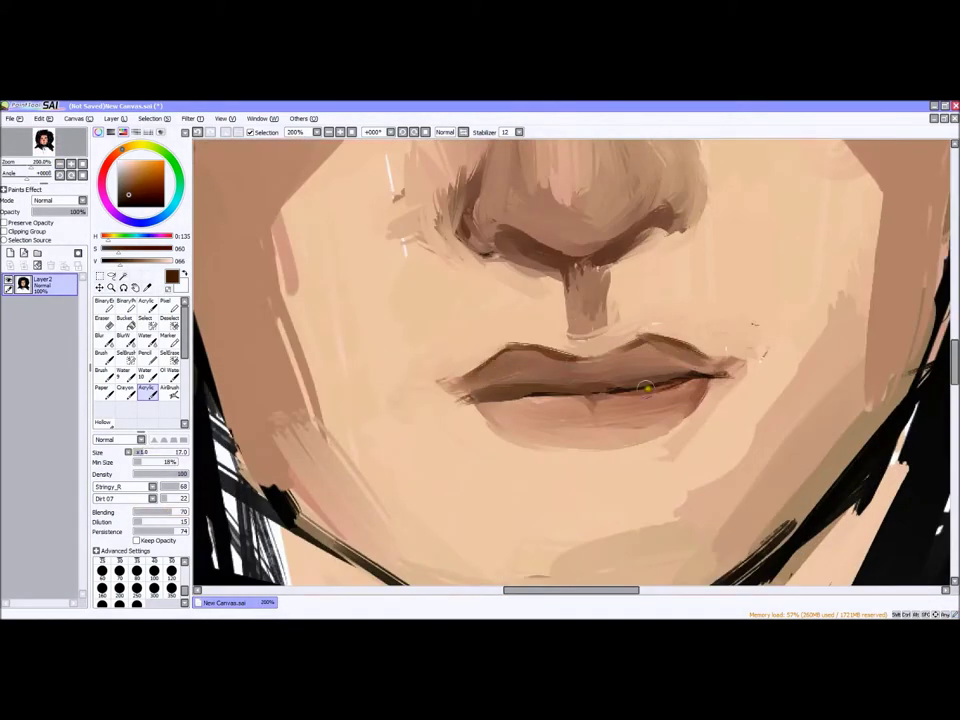
scroll(648, 388, "down", 5)
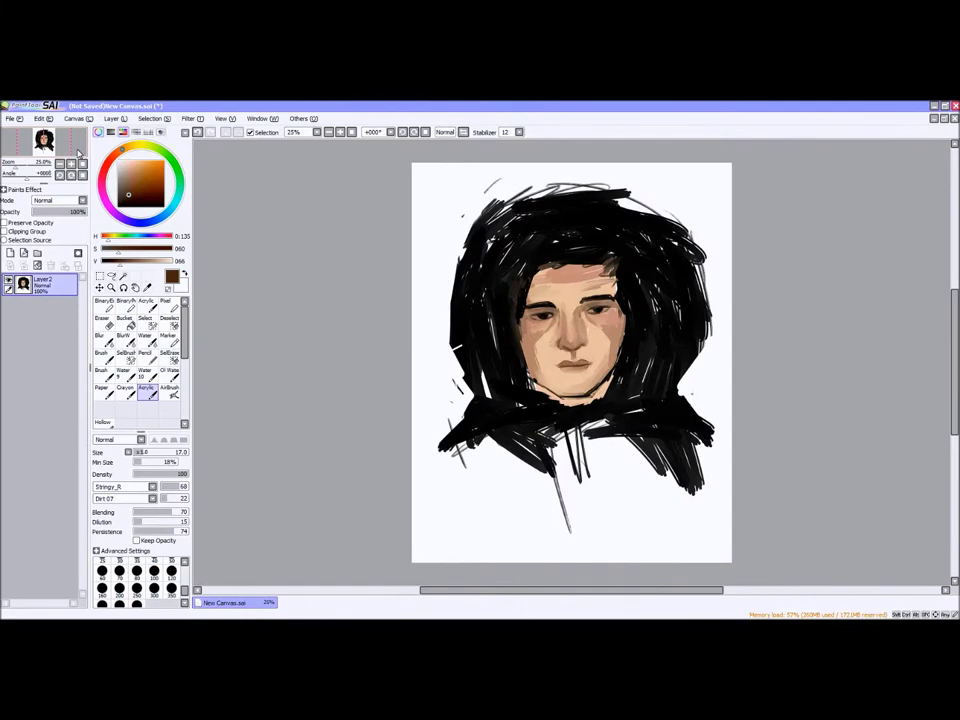
Shade the outer cheeks and jaw in tan brown with a size 54 brush at blending 70
left_click(71, 163)
scroll(570, 360, "up", 2)
left_click_drag(140, 452, 161, 445)
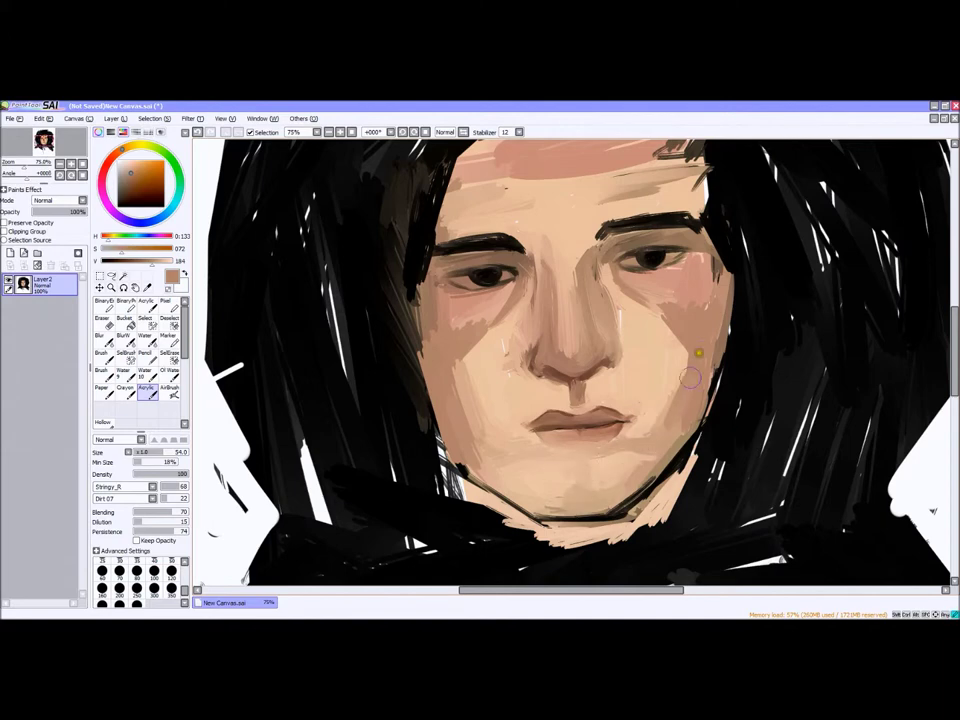
left_click_drag(704, 350, 708, 430)
Add tan shading on both sides of the philtrum and soften it with sampled light skin tone at brush size 19
left_click_drag(607, 372, 621, 402)
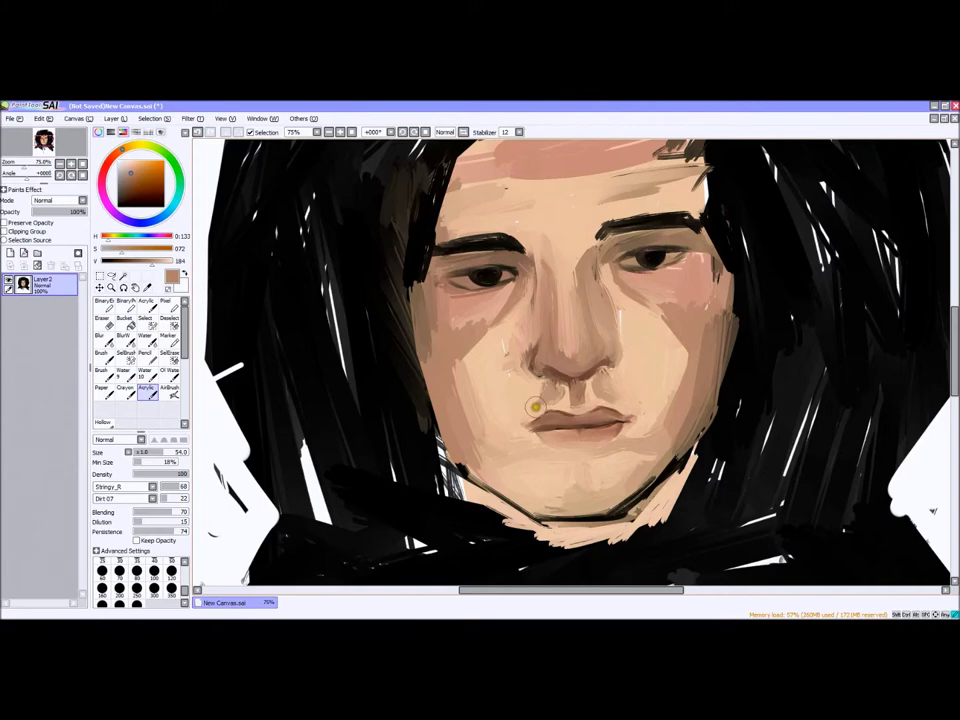
scroll(547, 398, "down", 3)
scroll(648, 386, "up", 6)
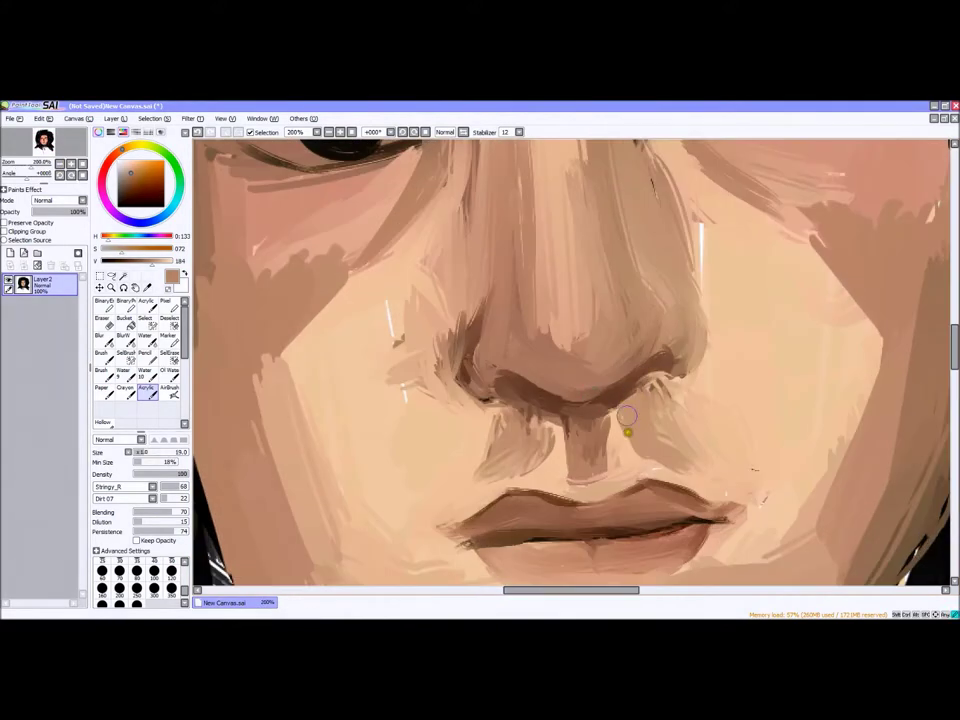
left_click(542, 461, "alt")
mouse_move(542, 461)
left_mouse_down()
mouse_move(491, 407)
mouse_move(491, 475)
mouse_move(472, 450)
left_mouse_up()
scroll(546, 424, "down", 3)
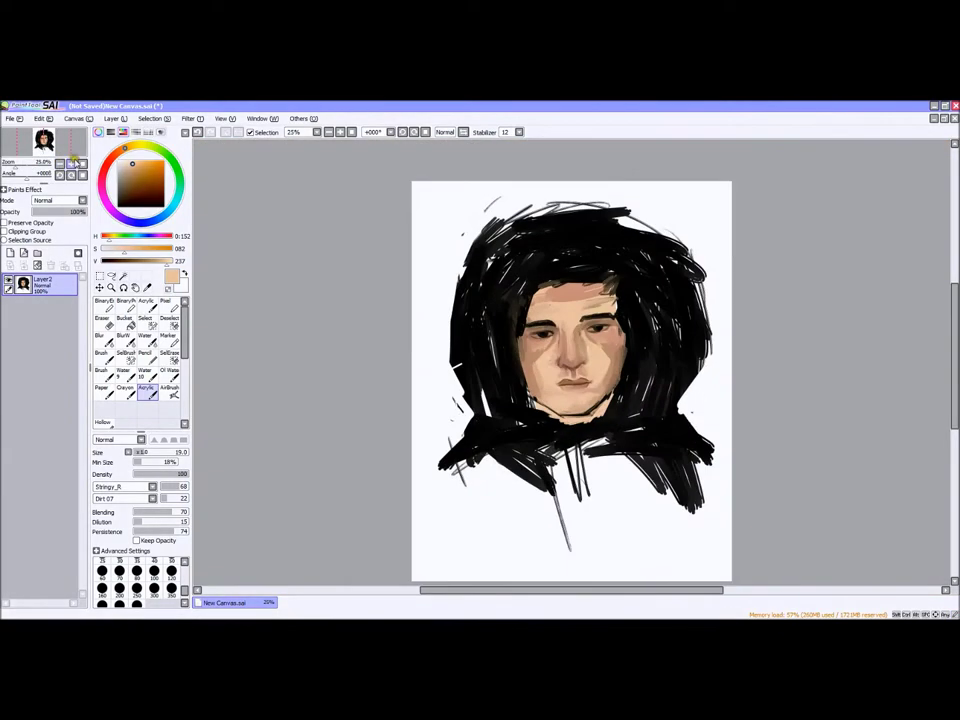
scroll(637, 364, "up", 4)
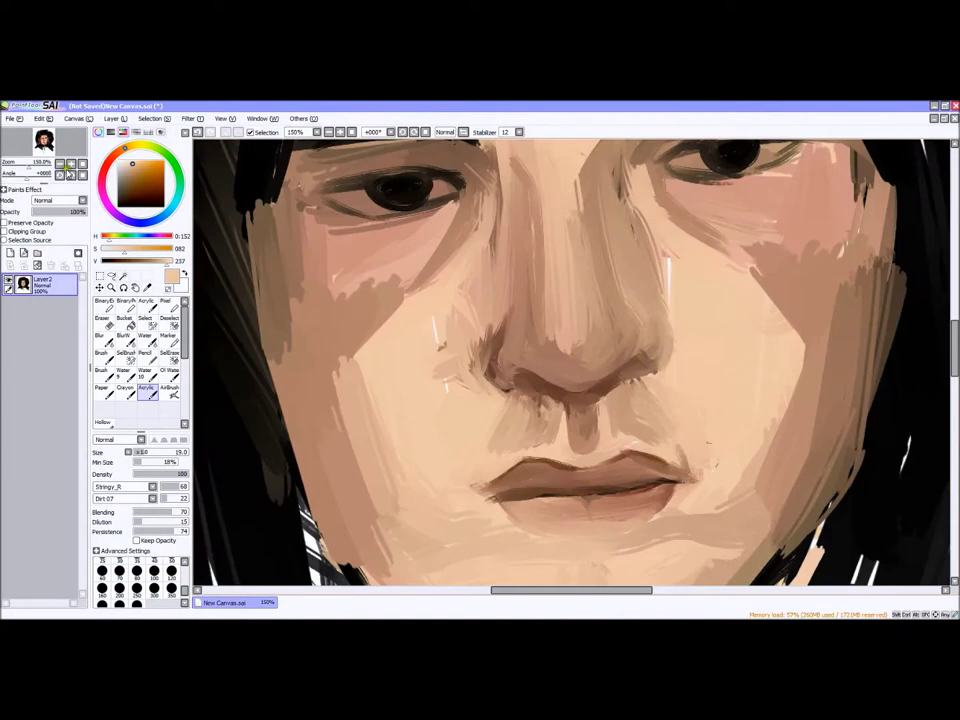
scroll(571, 363, "down", 4)
scroll(571, 368, "up", 3)
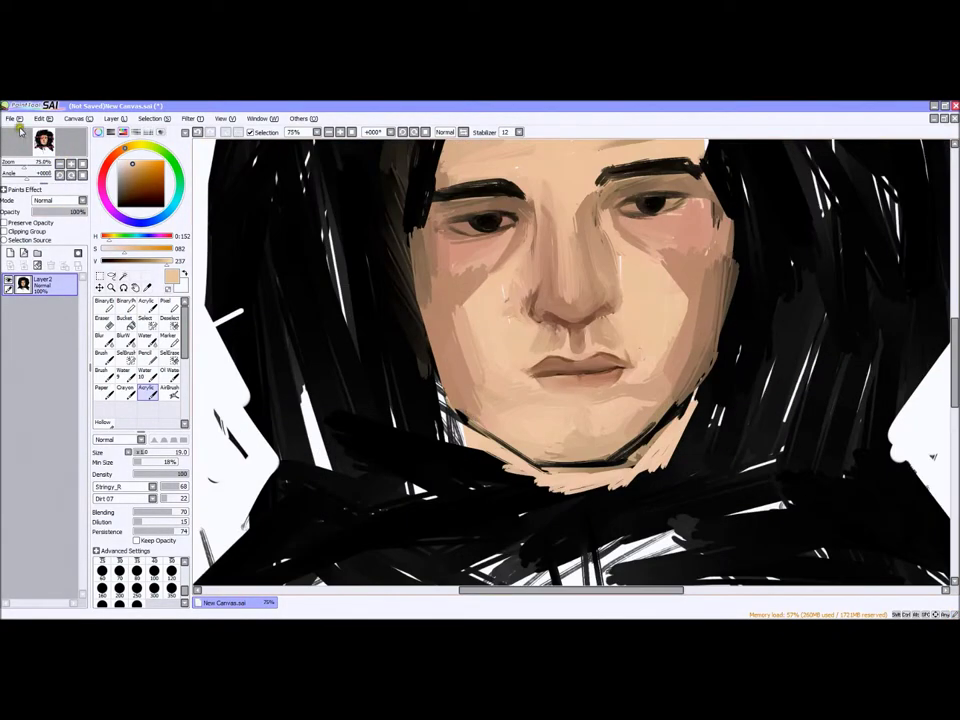
Save the painting under the file name jin
key("ctrl+s")
type("jin")
key("Return")
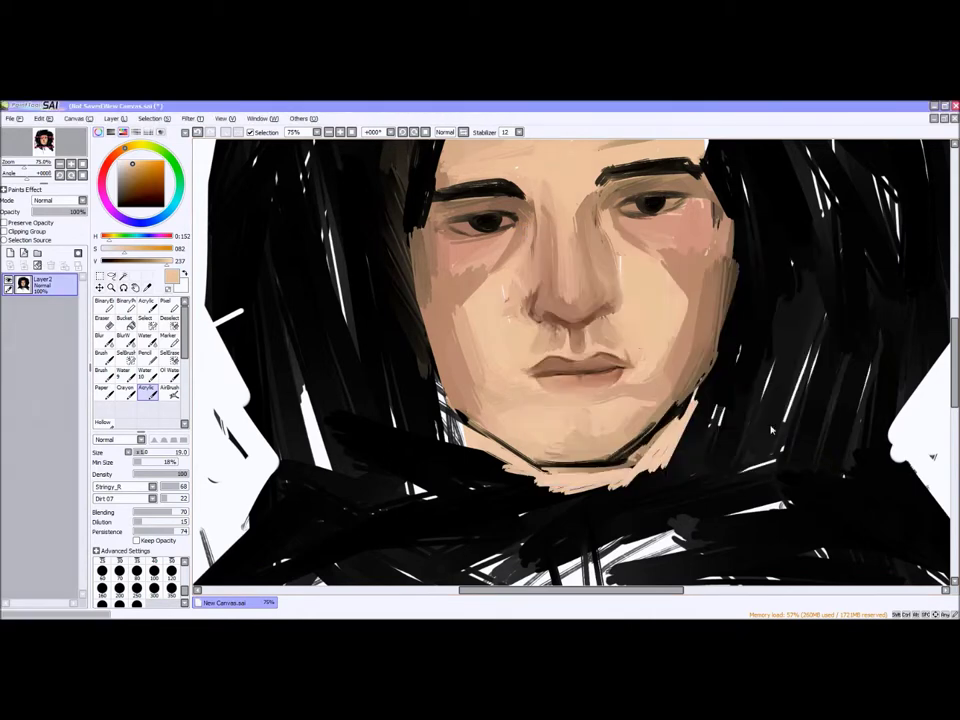
Blend the cheek shadows into the surrounding skin with a size 61 brush at blending 70
scroll(571, 363, "up", 2)
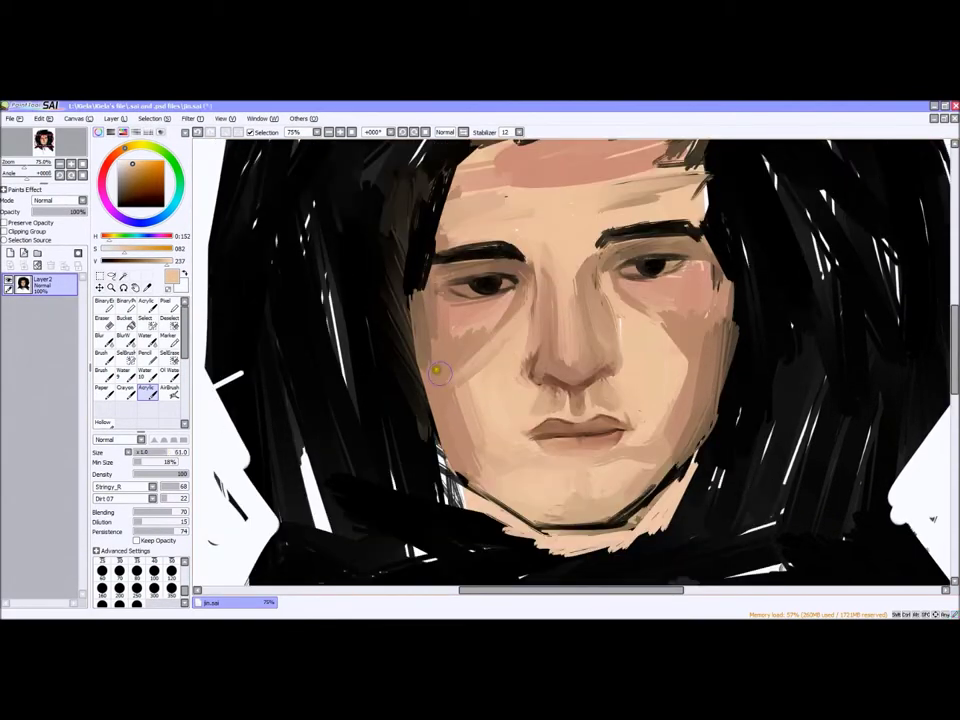
left_click_drag(662, 290, 700, 325)
scroll(468, 351, "down", 4)
scroll(610, 247, "up", 3)
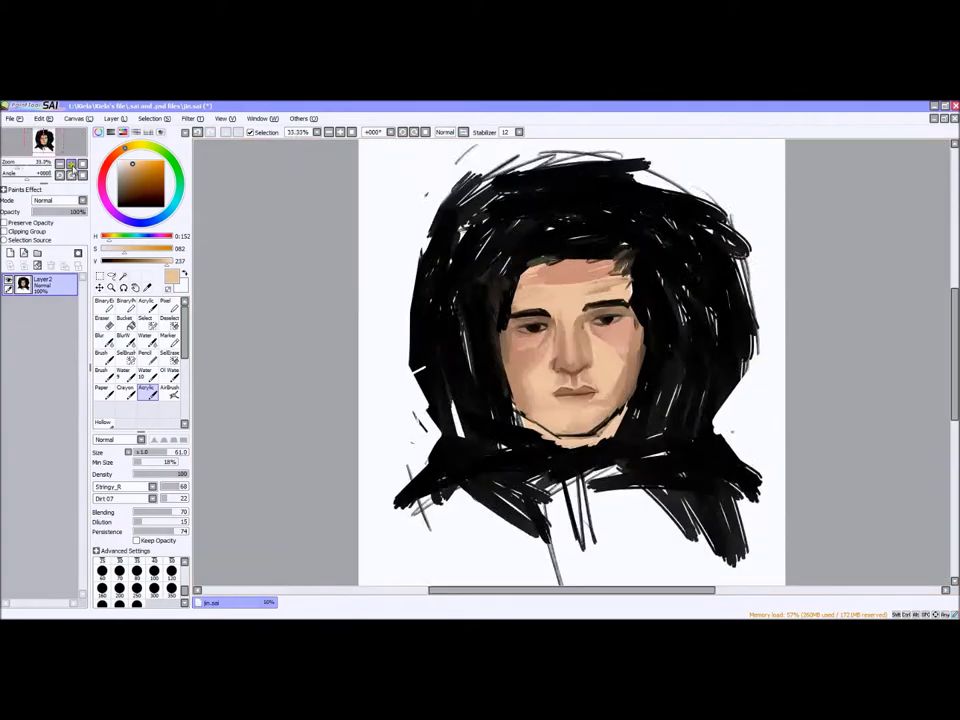
Soften the forehead hairline, both eyebrows and the hair edges along the face with the size 61 blending brush
mouse_move(610, 247)
left_mouse_down()
mouse_move(560, 235)
mouse_move(525, 248)
mouse_move(501, 277)
left_mouse_up()
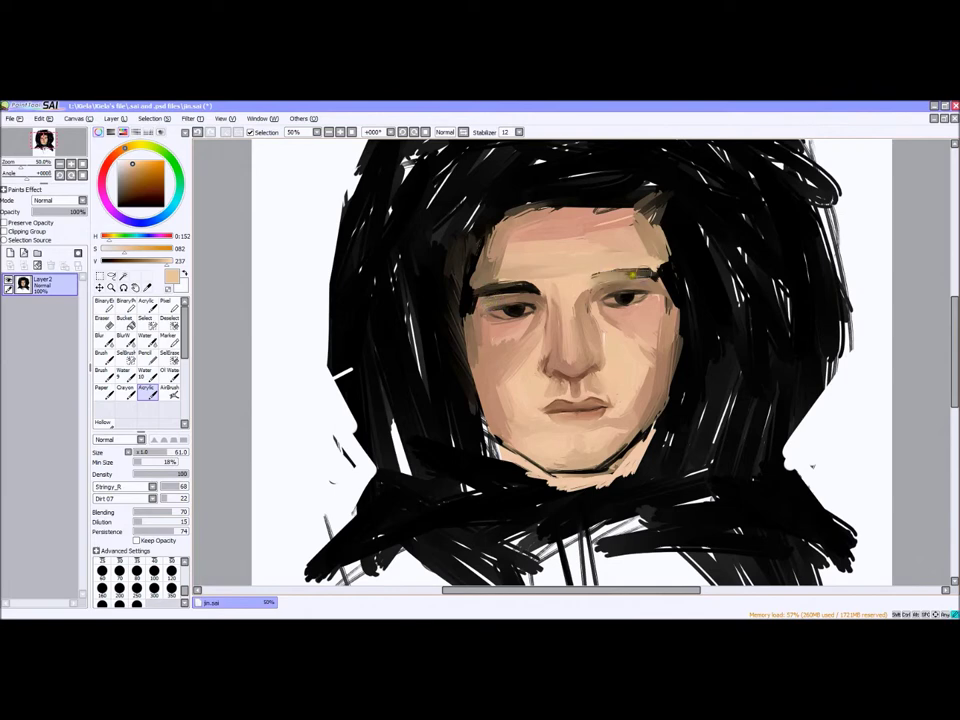
left_click_drag(475, 292, 536, 290)
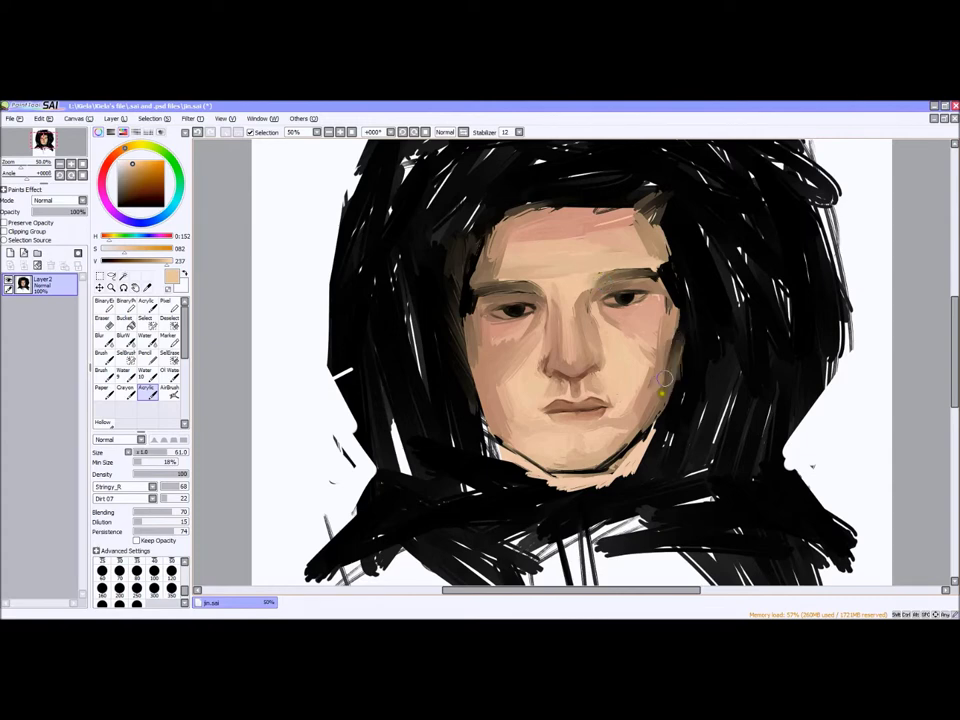
left_click(60, 163)
scroll(350, 372, "up", 5)
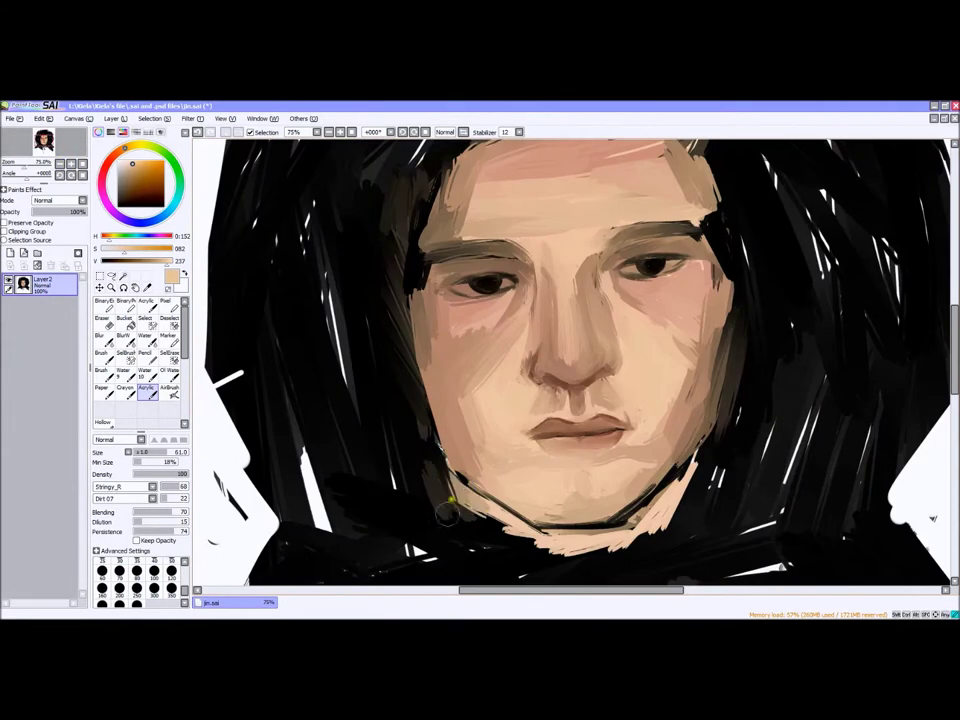
scroll(396, 371, "up", 1)
Recolour the upper lip in greyish brown and blend it at brush size 21 and blending 77
key("b")
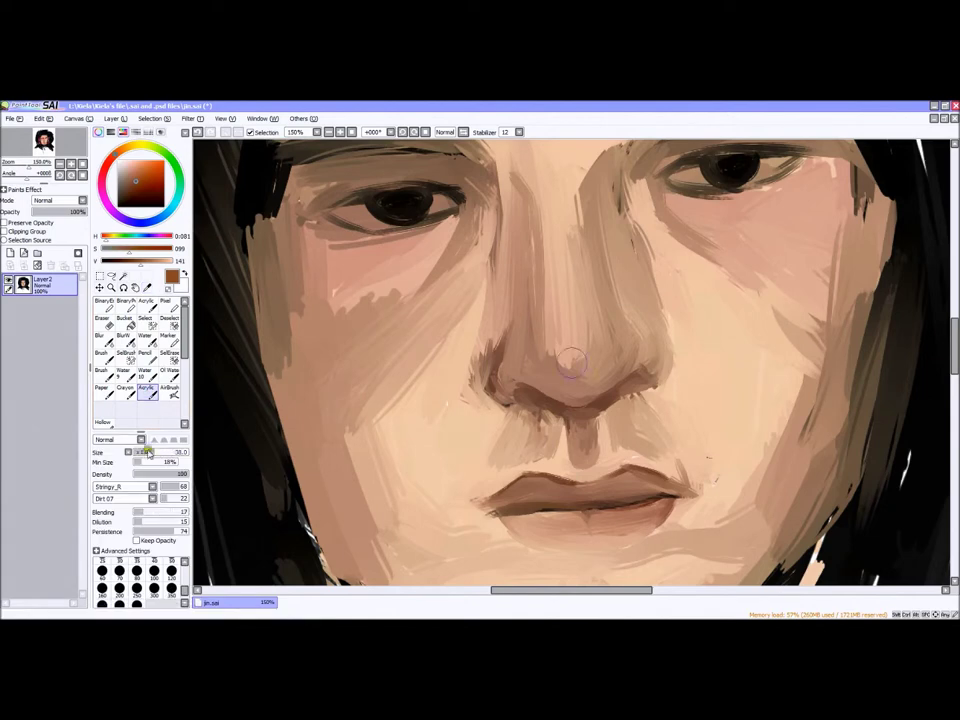
mouse_move(500, 492)
left_mouse_down()
mouse_move(624, 481)
mouse_move(537, 494)
left_mouse_up()
key("b")
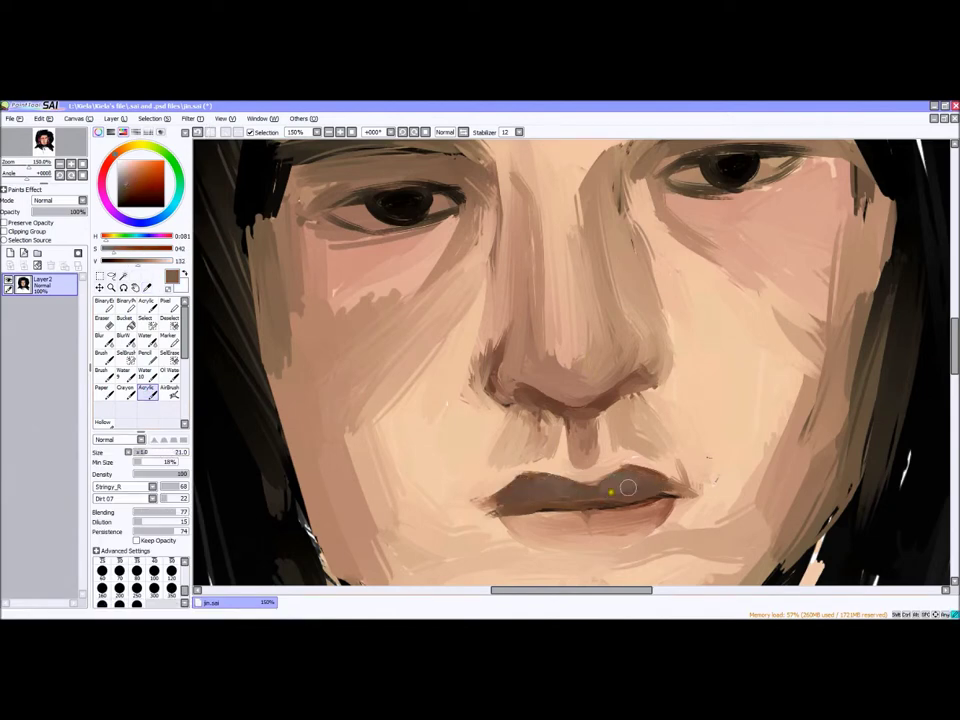
Recolour both sides of the lower lip in reddish brown and blend them at brush size 20 and blending 82
scroll(602, 487, "up", 5)
scroll(560, 400, "down", 8)
scroll(454, 353, "up", 3)
key("b")
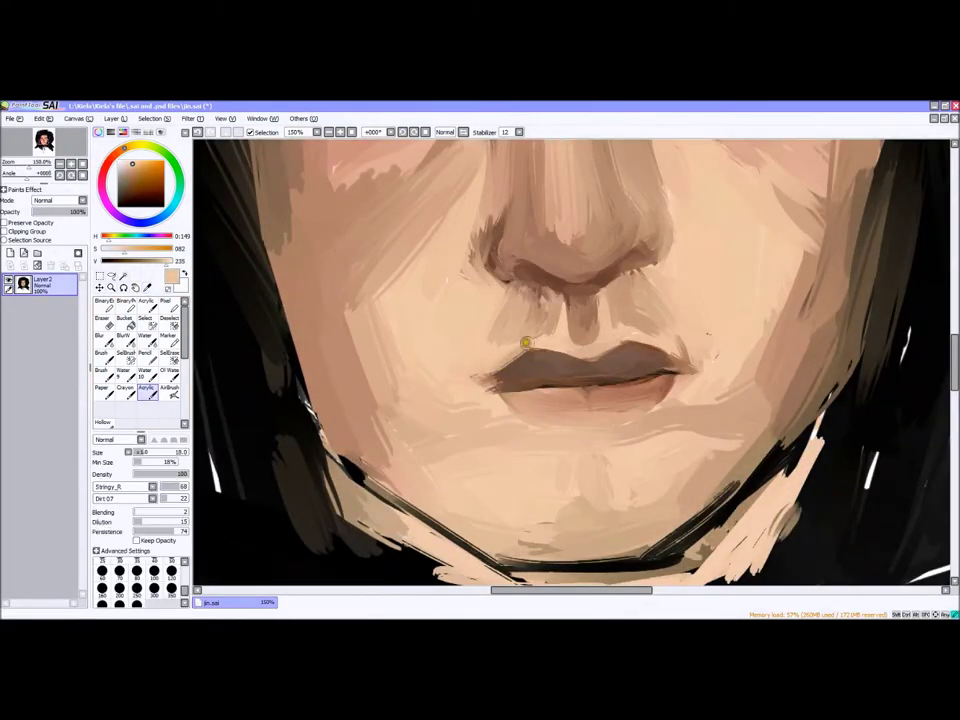
left_click(505, 395, "alt")
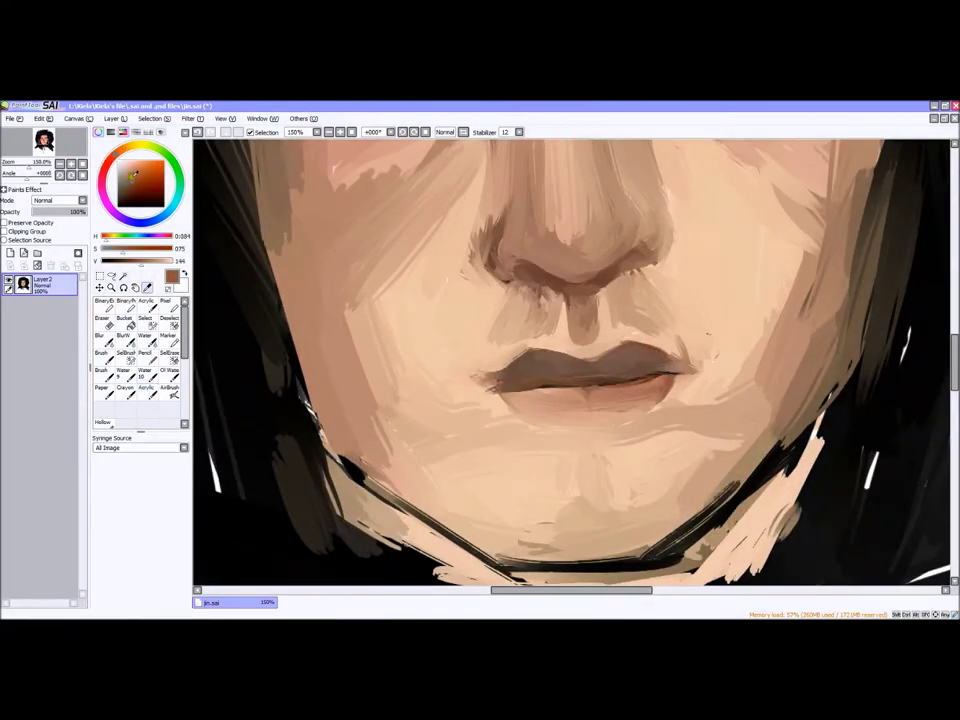
left_click_drag(505, 398, 532, 412)
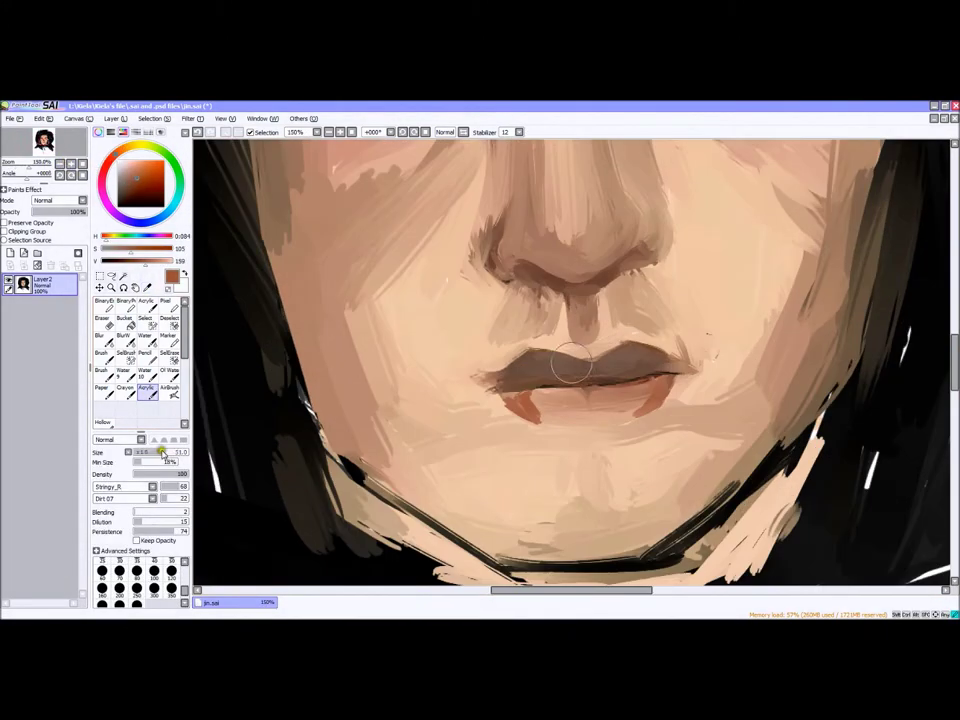
left_click_drag(615, 392, 641, 402)
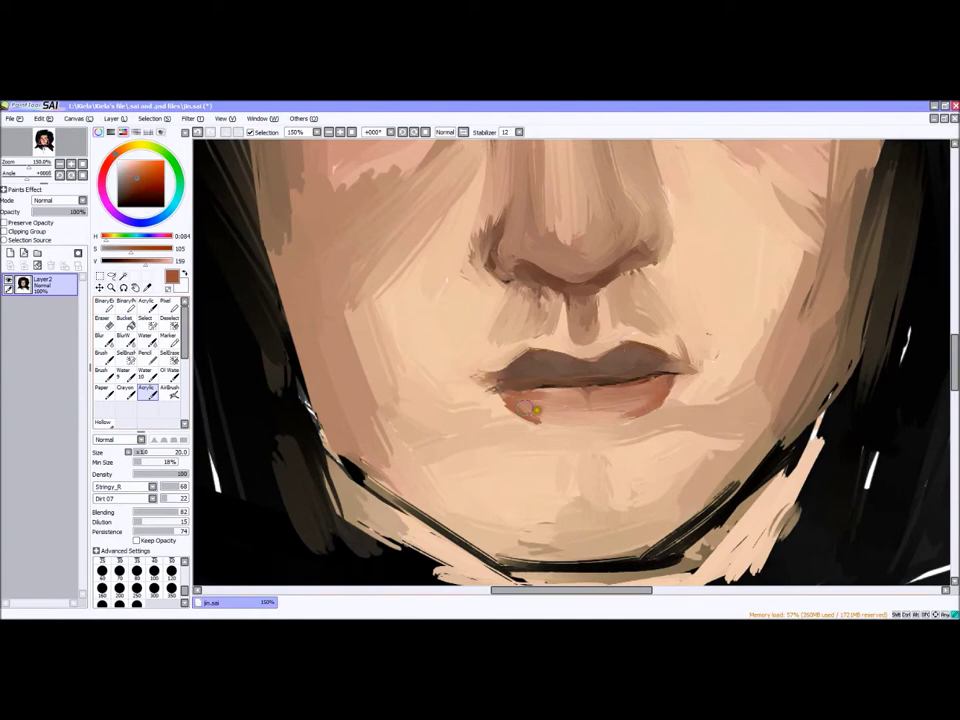
scroll(546, 403, "down", 3)
scroll(583, 429, "up", 4)
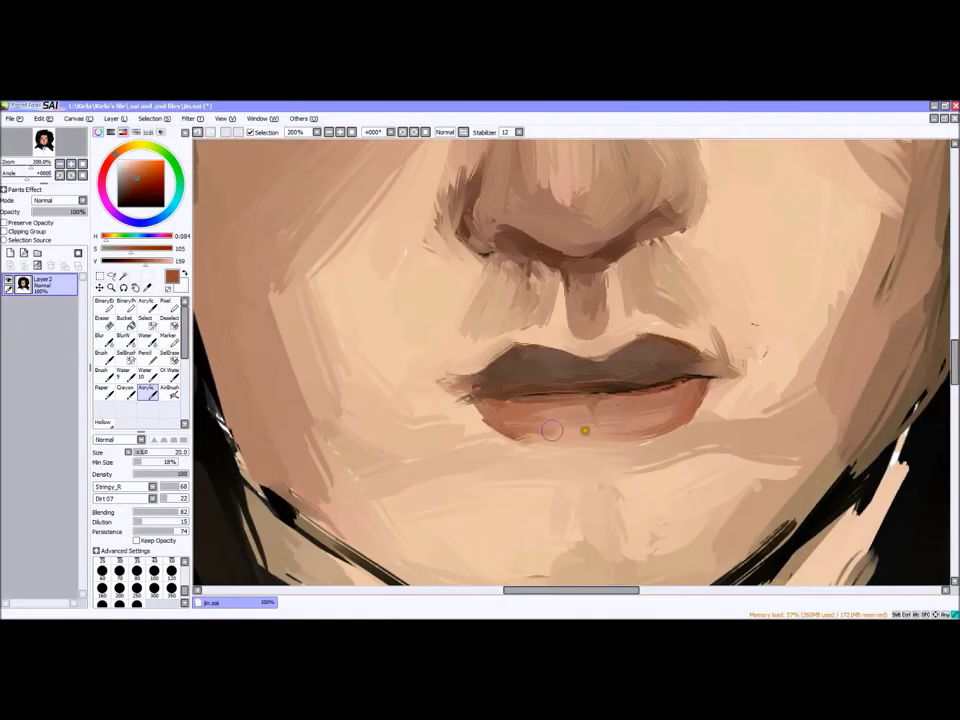
Darken the line between the lips and the mouth corner in dark brown with a size 10 brush
left_click(510, 379, "alt")
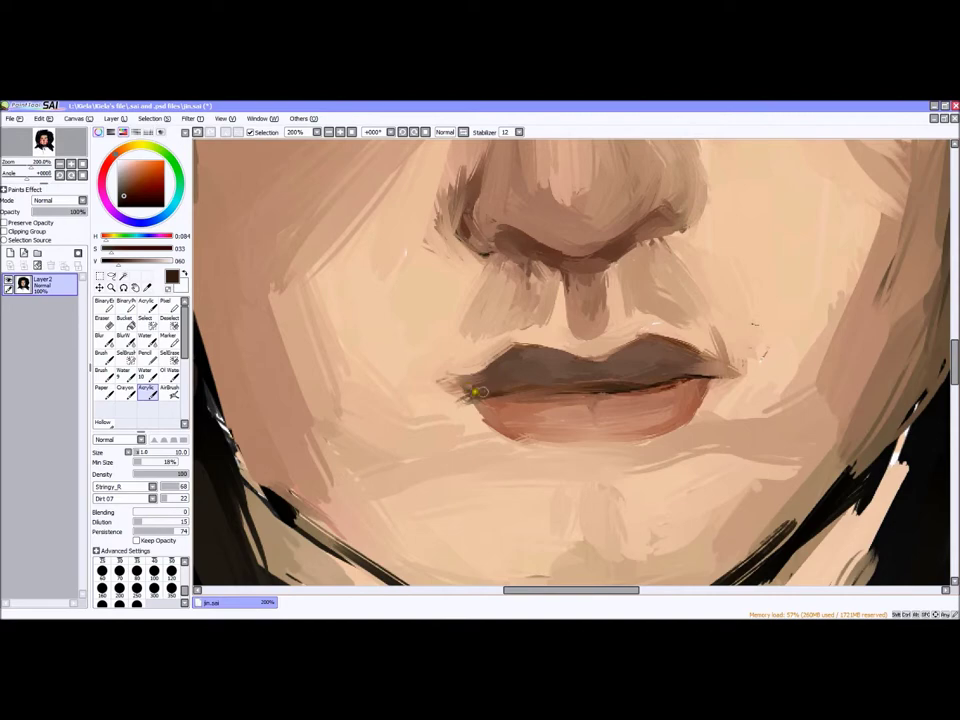
scroll(475, 392, "down", 5)
scroll(211, 413, "up", 3)
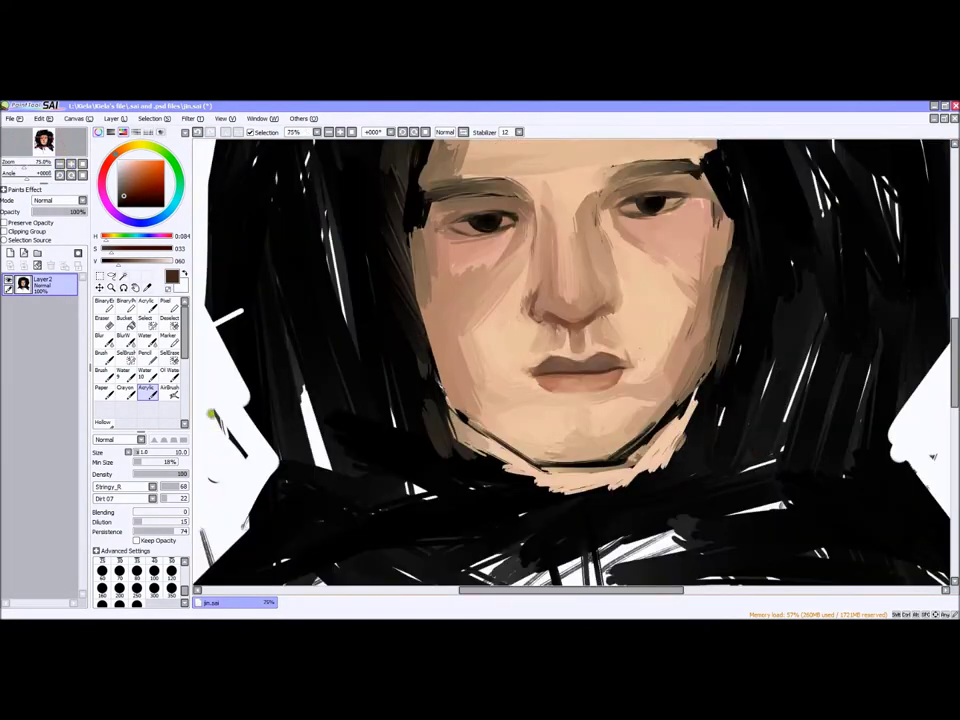
Shade the jaw and the area below the lower lip in brown, blending with a size 44 brush at blending 81
left_click_drag(135, 452, 141, 447)
left_click(631, 389, "alt")
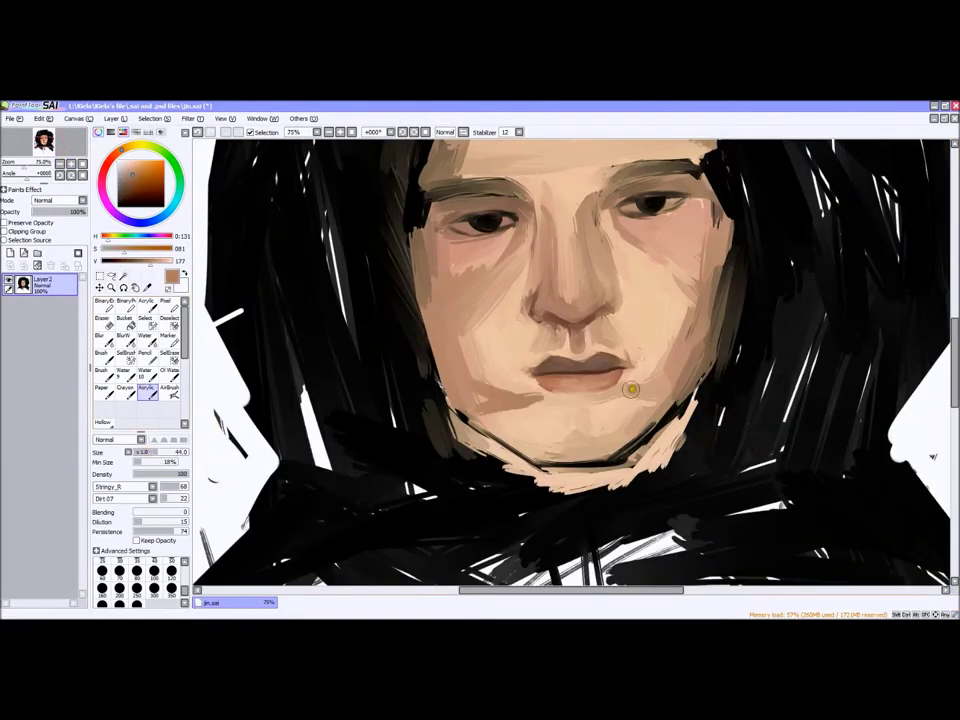
left_click_drag(135, 512, 178, 512)
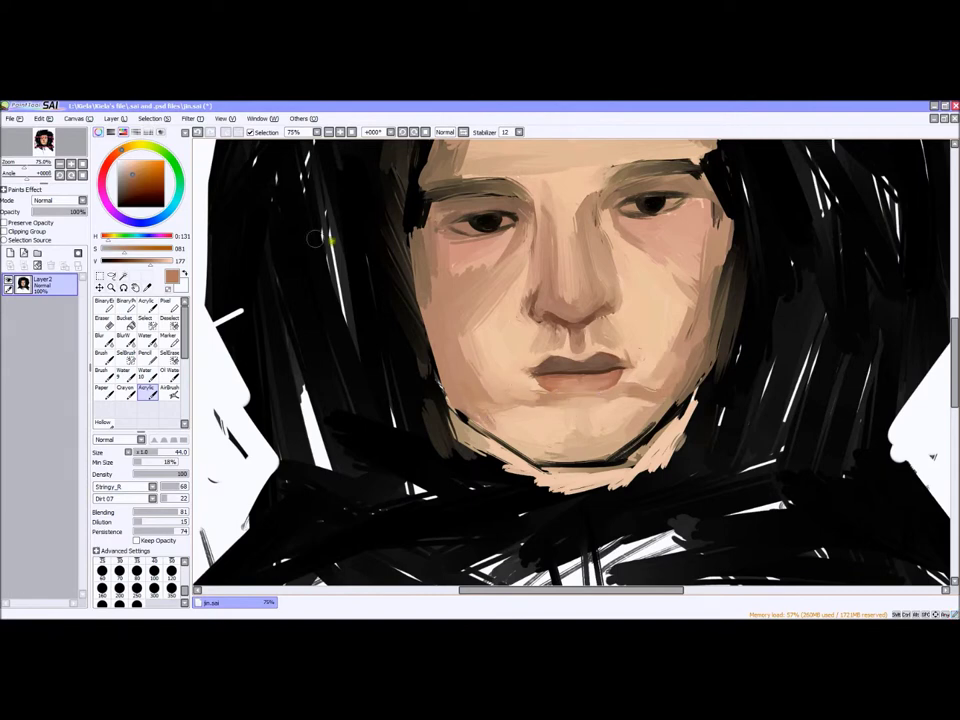
left_click(60, 163)
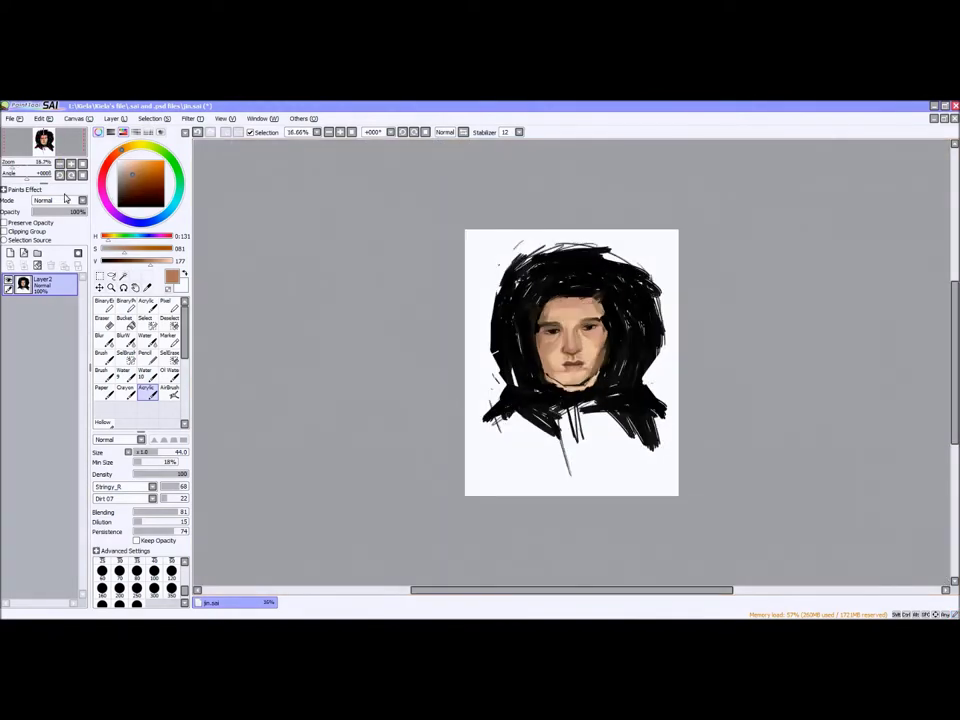
key("ctrl+plus")
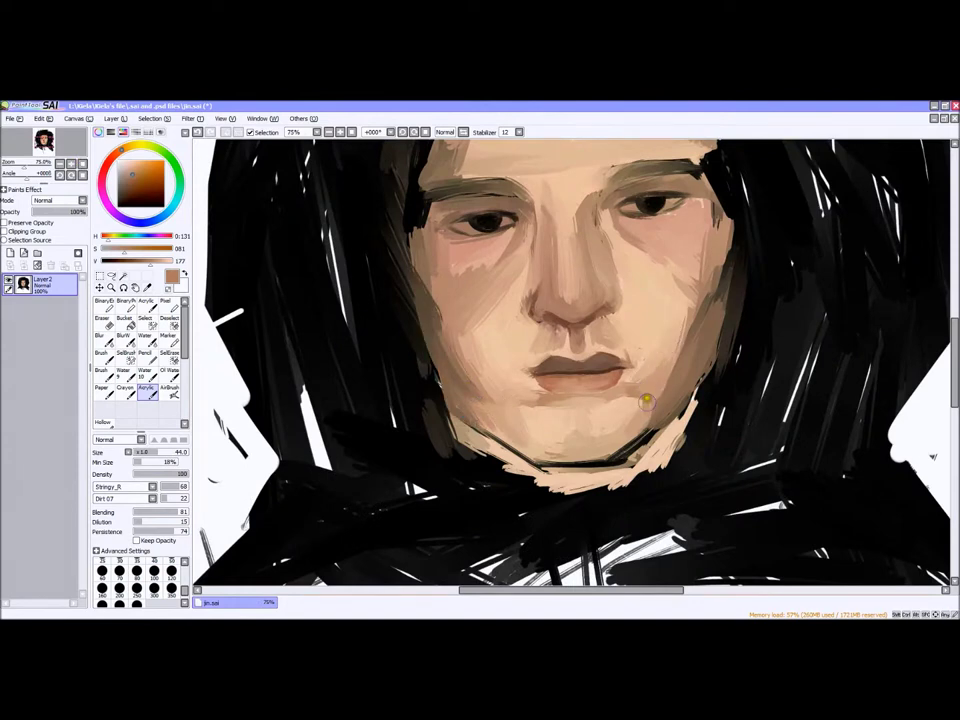
Paint both nostrils in black with a size 14 brush at blending 0
left_click_drag(84, 163, 47, 165)
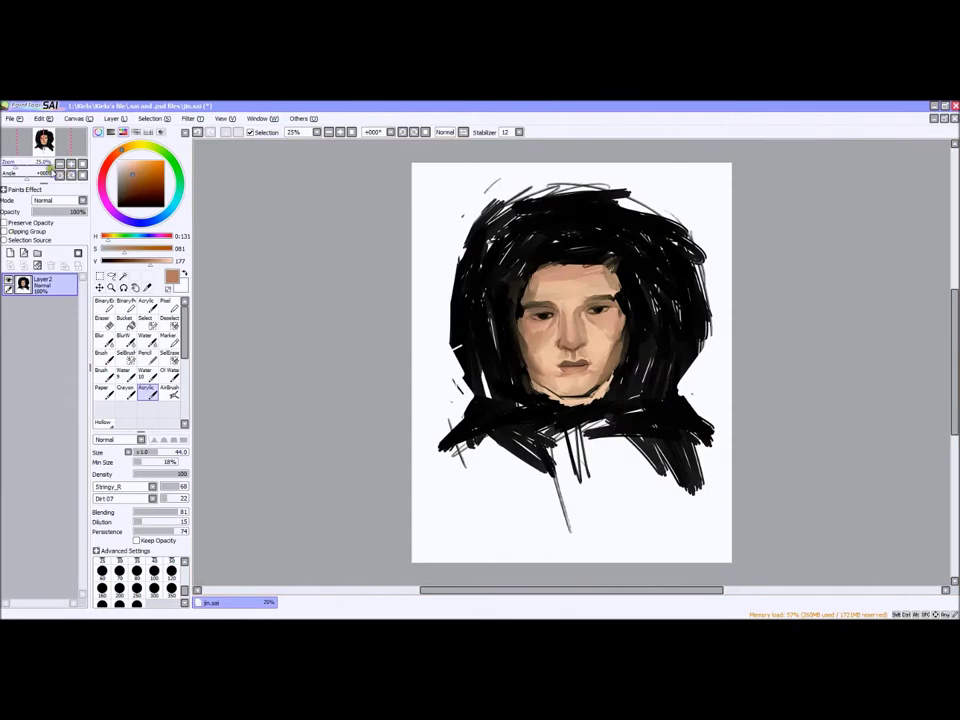
left_click(60, 163)
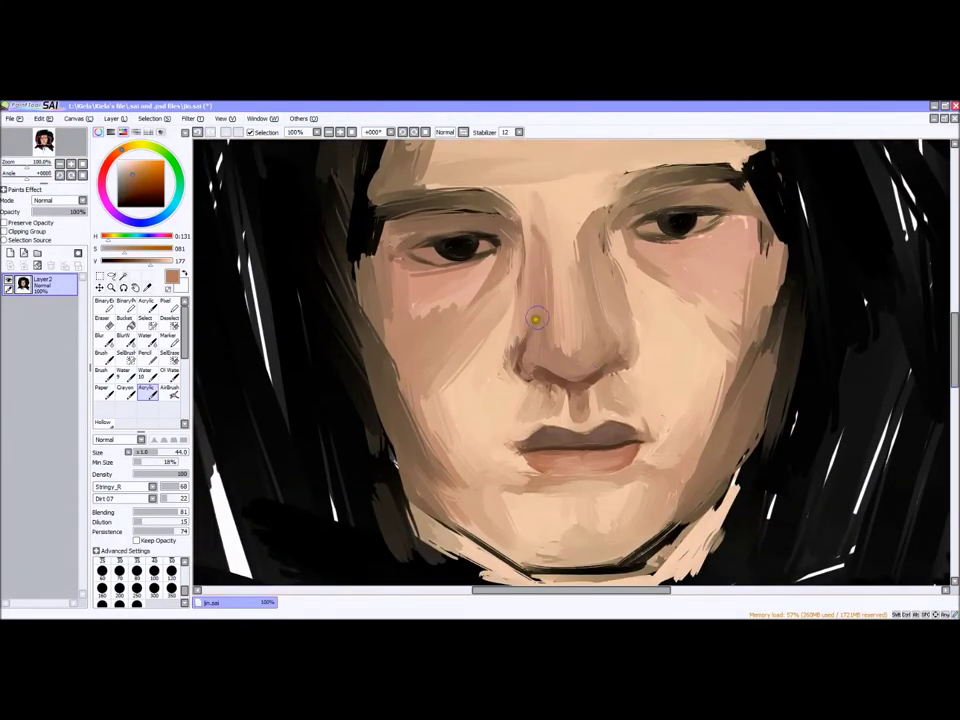
left_click(118, 205)
left_click(60, 163)
left_click_drag(488, 388, 506, 381)
left_click_drag(635, 378, 657, 370)
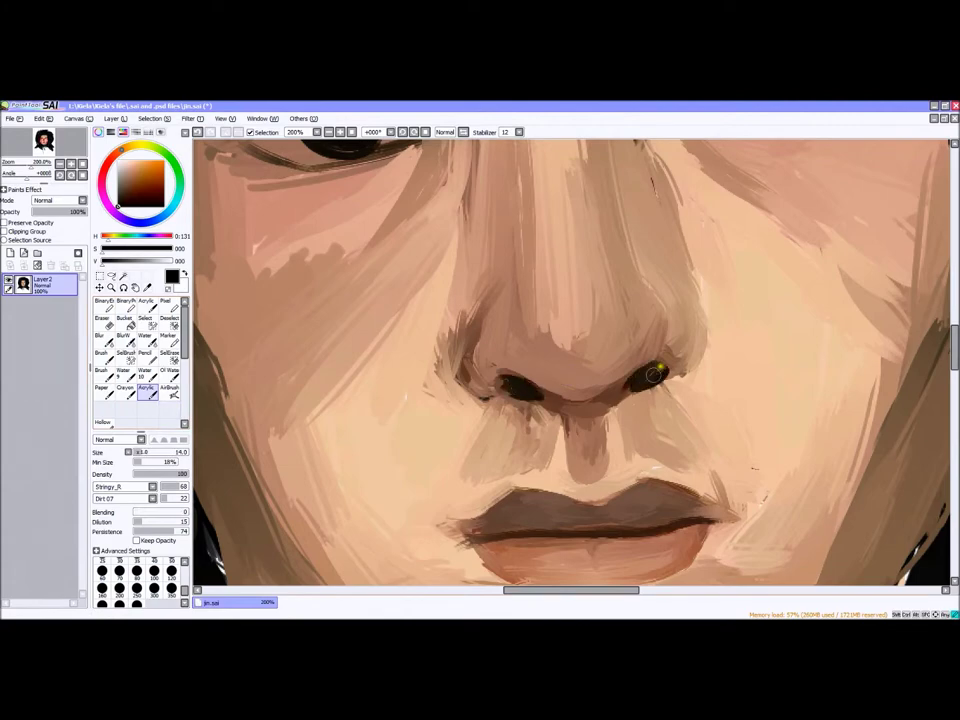
Blend the jawline into the neck with a size 72 brush at blending 85 and shade the neck beneath the chin
left_click_drag(80, 163, 47, 165)
left_click(60, 163)
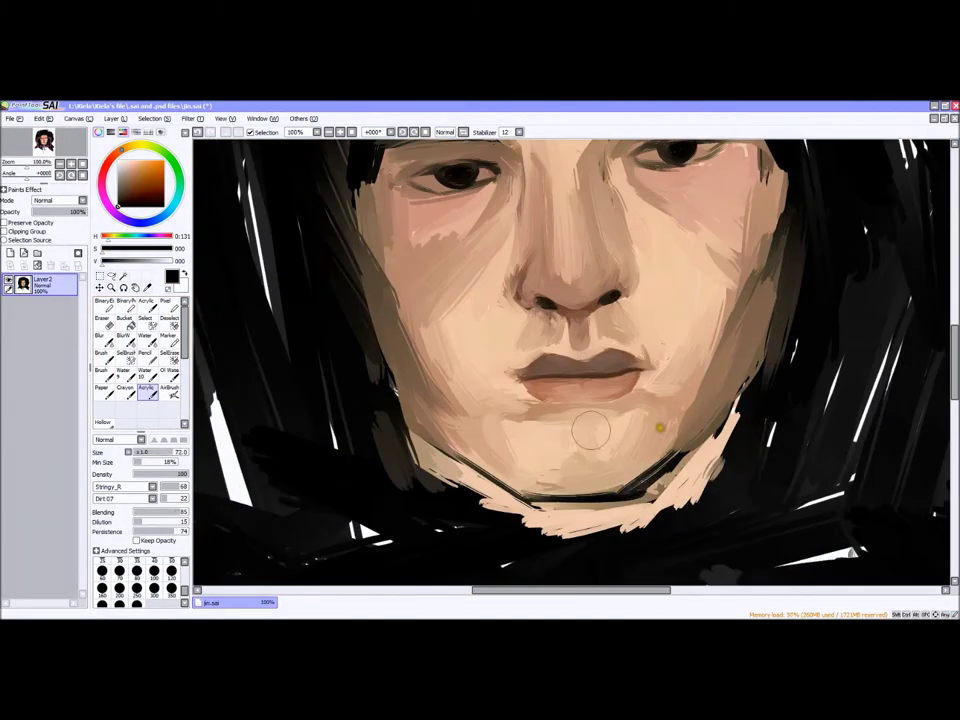
mouse_move(419, 434)
left_mouse_down()
mouse_move(559, 519)
mouse_move(541, 514)
mouse_move(672, 438)
mouse_move(654, 460)
mouse_move(450, 451)
left_mouse_up()
scroll(467, 441, "down", 3)
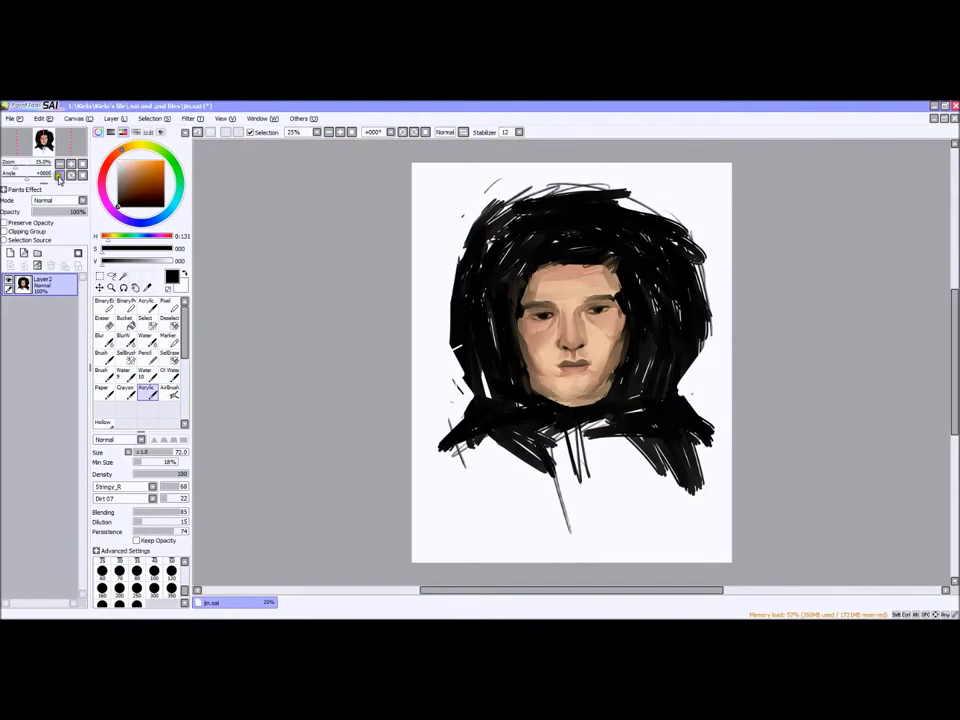
scroll(467, 441, "up", 2)
left_click(150, 514)
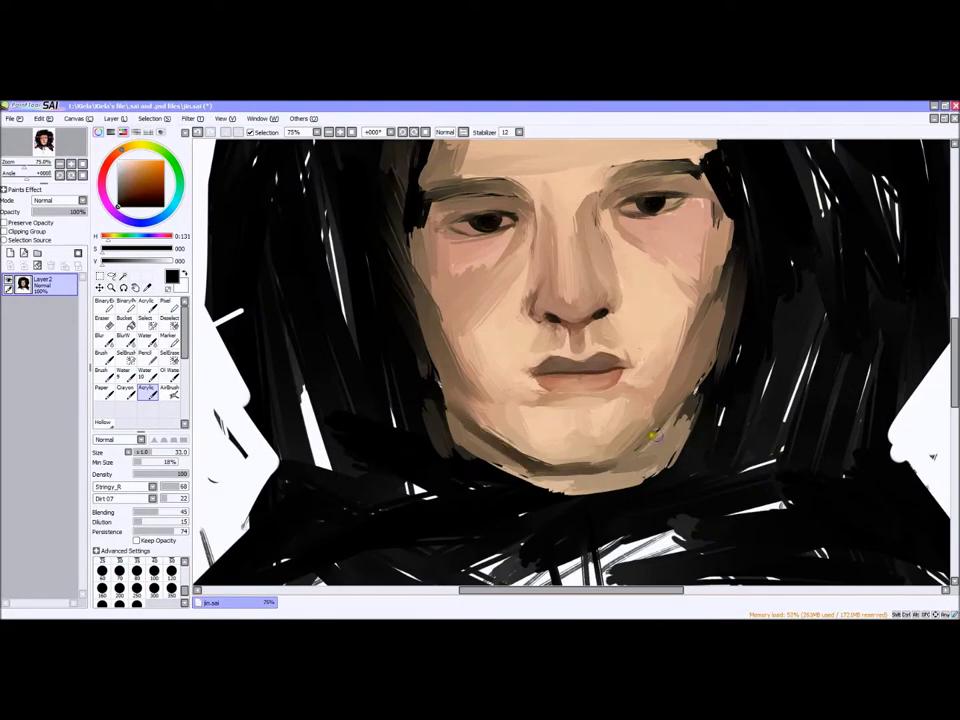
mouse_move(509, 441)
left_mouse_down()
mouse_move(553, 444)
mouse_move(500, 475)
mouse_move(560, 480)
mouse_move(536, 461)
mouse_move(669, 433)
left_mouse_up()
scroll(672, 428, "down", 3)
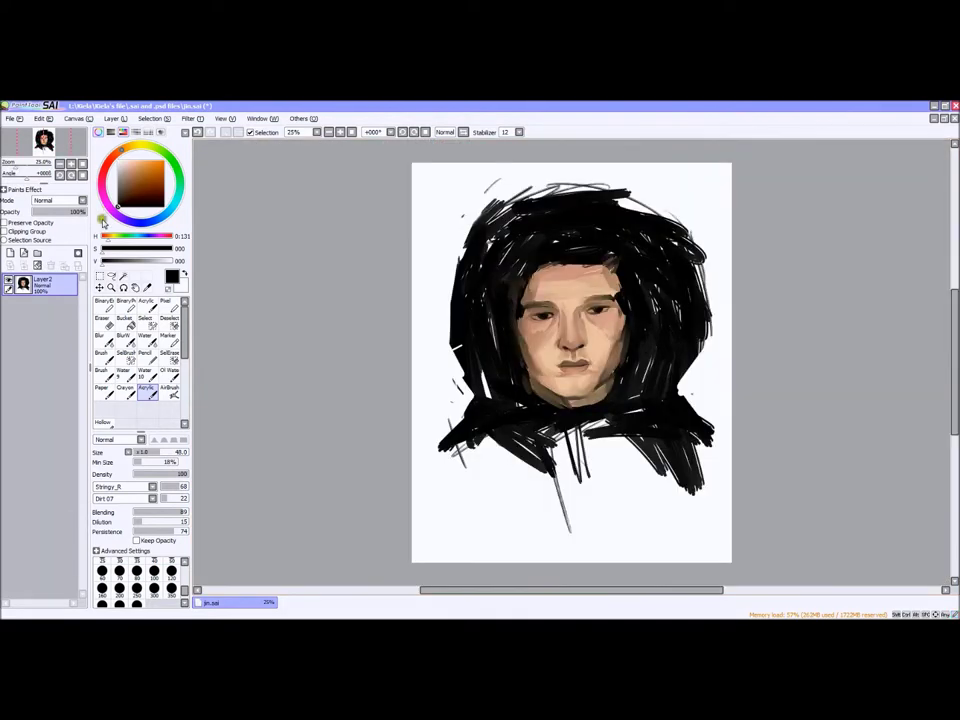
Adjust the painting's hue to -1, saturation to +9 and luminescence to -7
left_click(190, 118)
left_click(220, 132)
left_click_drag(124, 475, 115, 493)
scroll(129, 476, "up", 3)
scroll(115, 493, "down", 3)
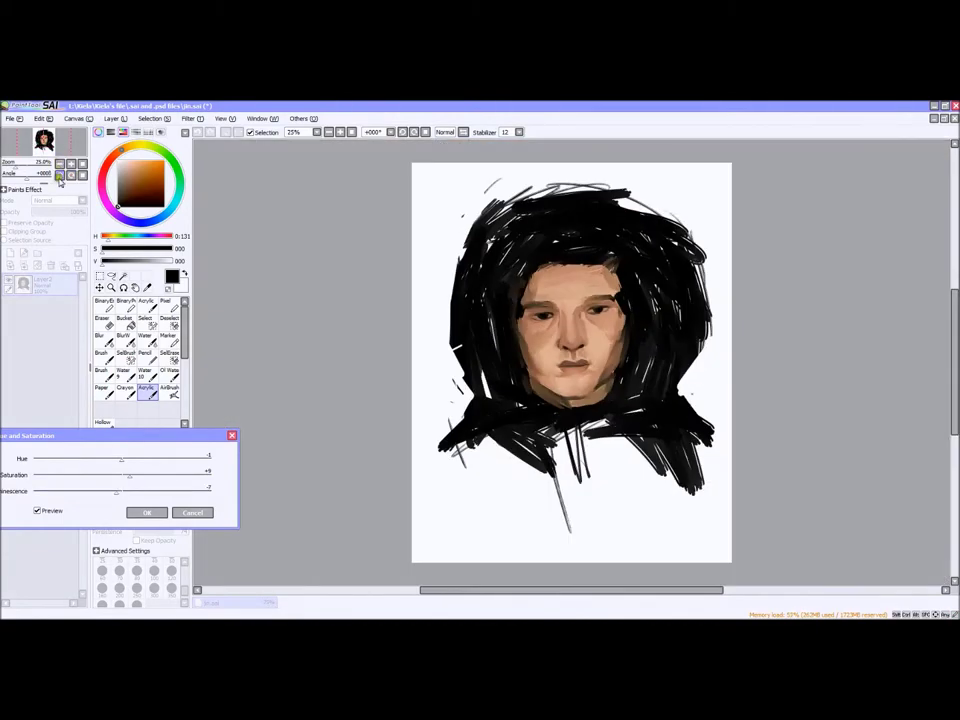
left_click(146, 512)
scroll(255, 342, "up", 3)
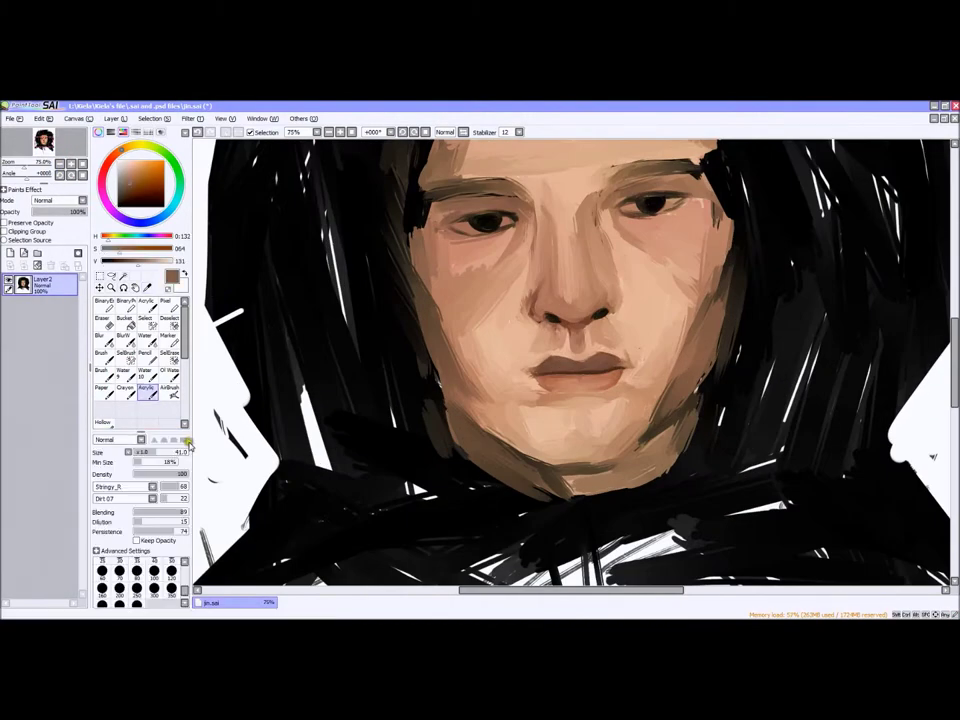
scroll(700, 300, "down", 3)
scroll(733, 307, "up", 3)
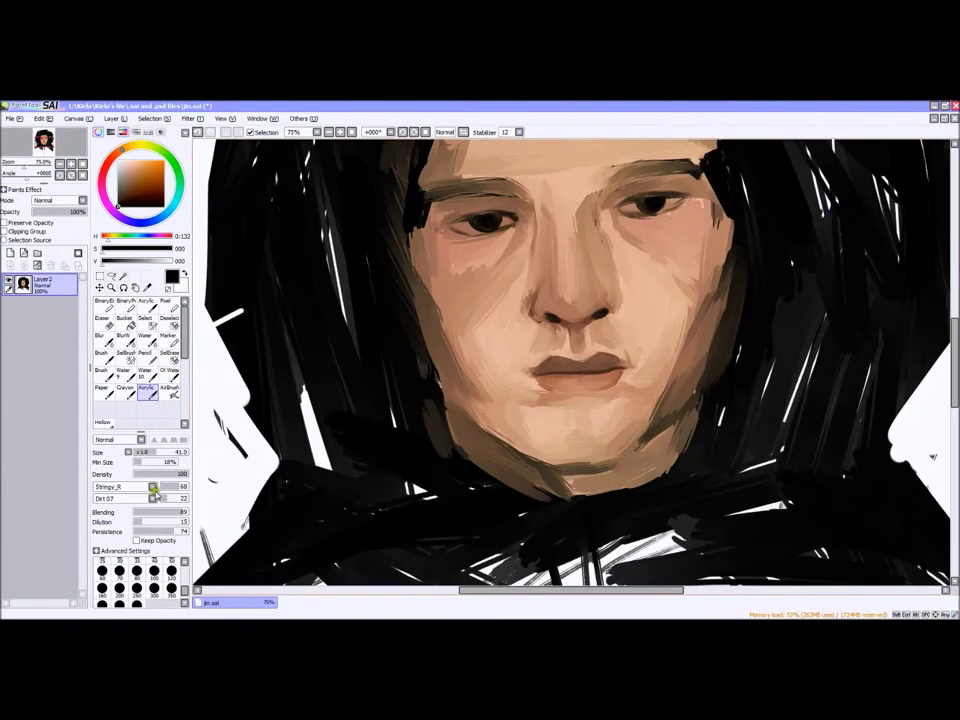
Paint the visible ear beside the face in a pinkish skin tone and blend it at brush size 25 and blending 87
left_click(72, 163)
scroll(571, 361, "up", 3)
left_click(555, 200, "alt")
left_click_drag(725, 300, 718, 215)
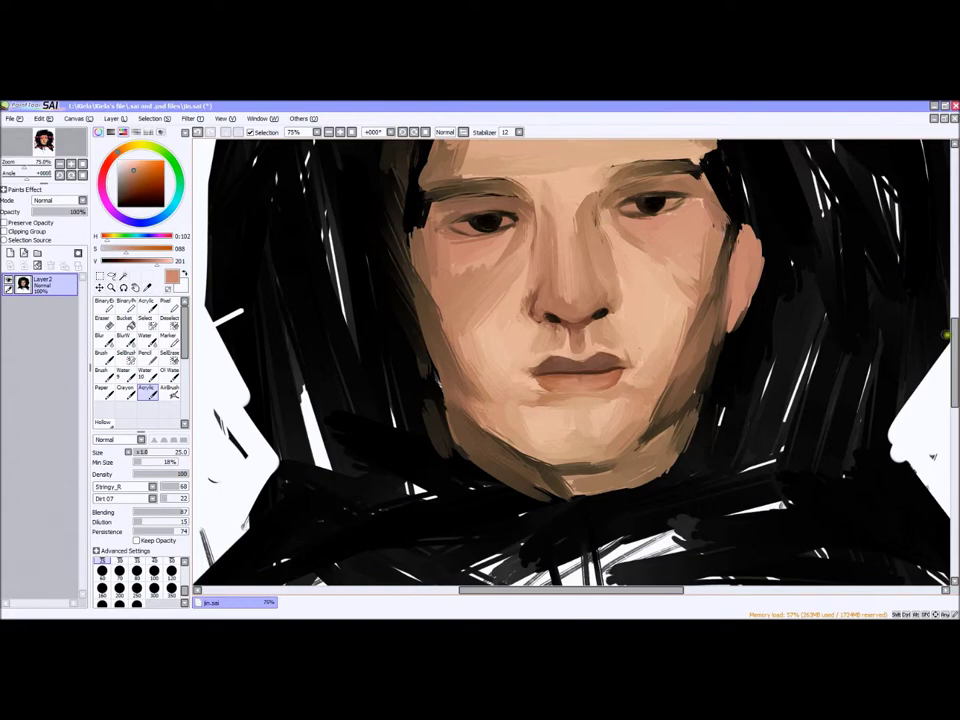
scroll(951, 316, "up", 4)
scroll(560, 333, "down", 1)
left_click(59, 163)
left_click(59, 163)
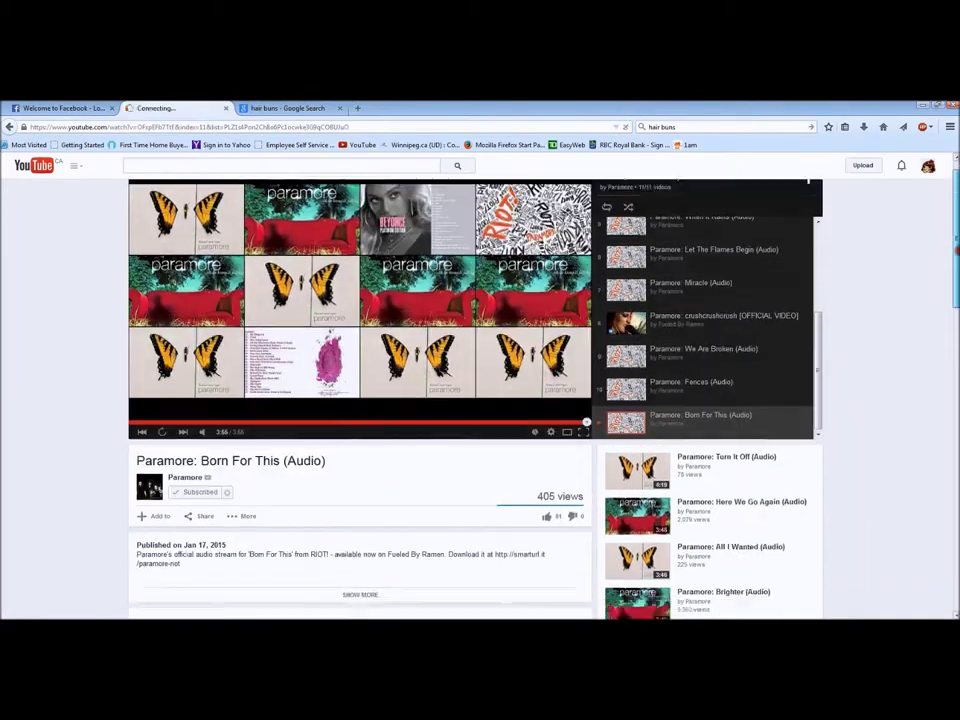
Switch to the browser, play Paramore's brand new eyes album stream on YouTube and set its repeat and shuffle options
scroll(480, 400, "down", 5)
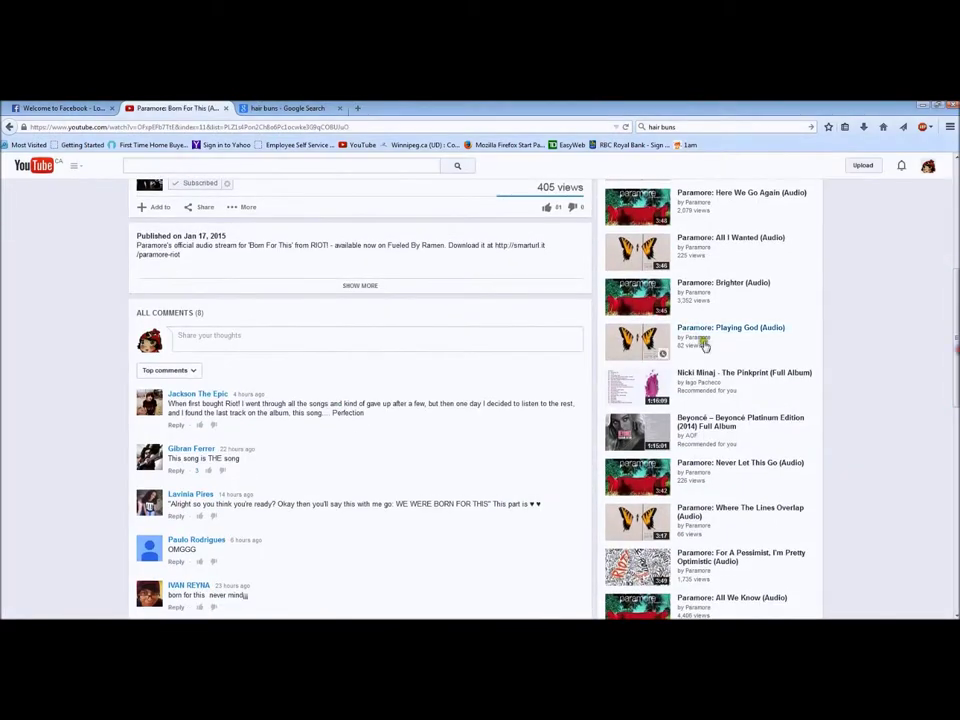
scroll(480, 400, "up", 5)
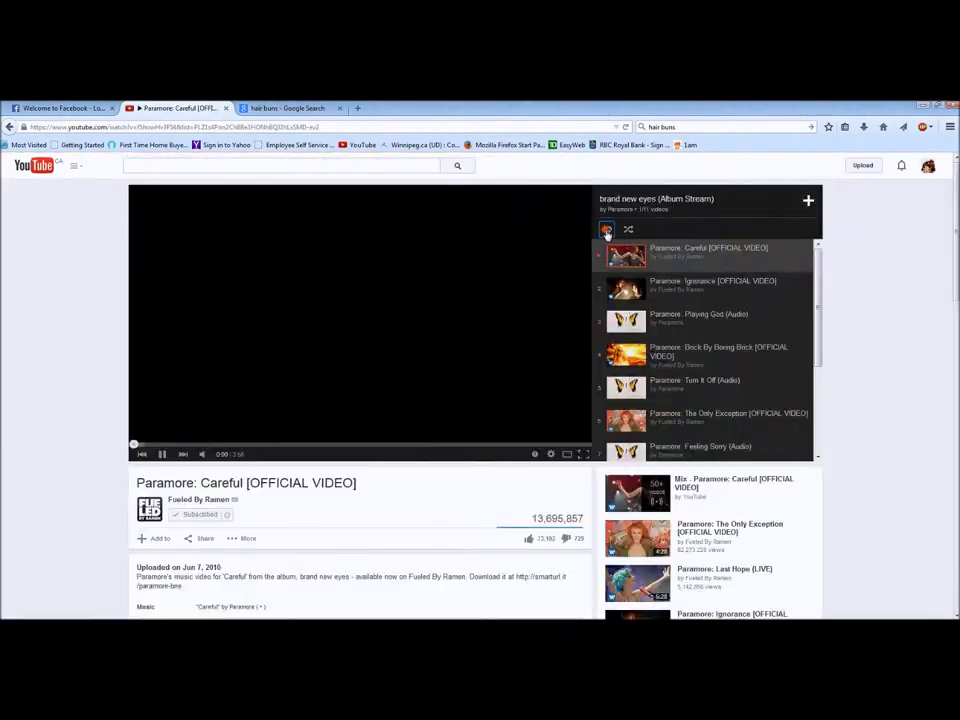
left_click(628, 229)
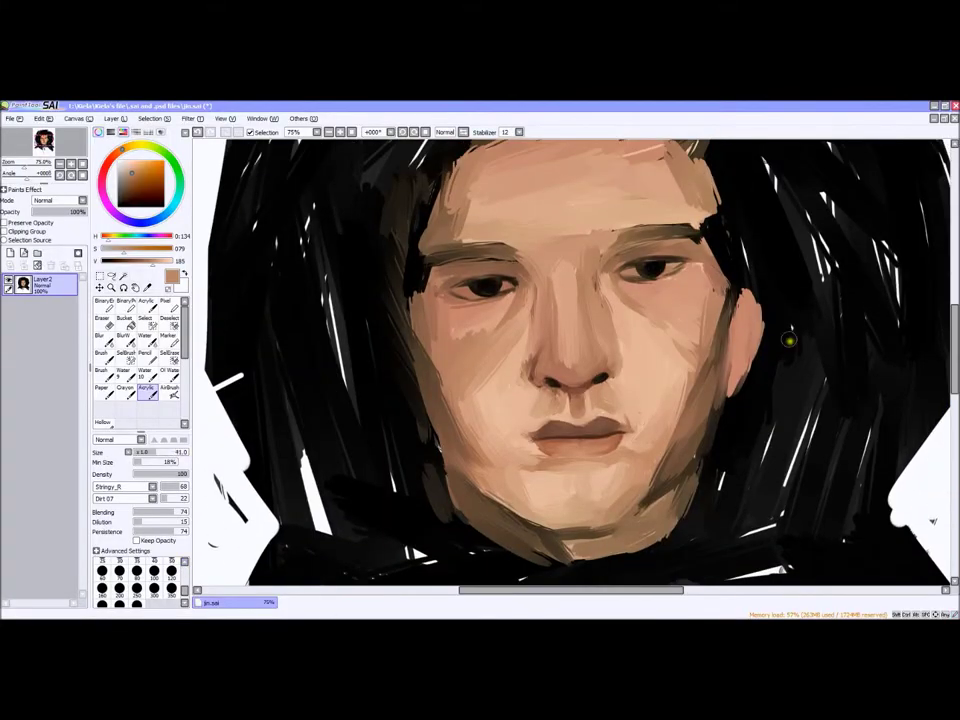
Shade the inside of the ear and lighten the upper eyelids in a skin tone with a size 28 brush
left_click_drag(740, 308, 734, 352)
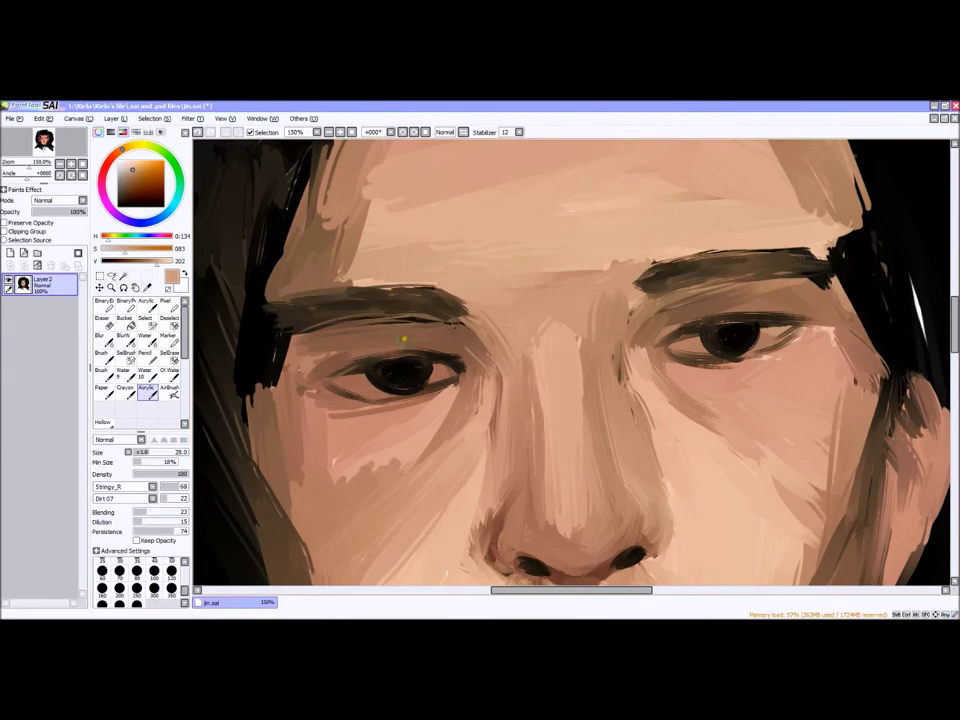
left_click_drag(765, 298, 726, 293)
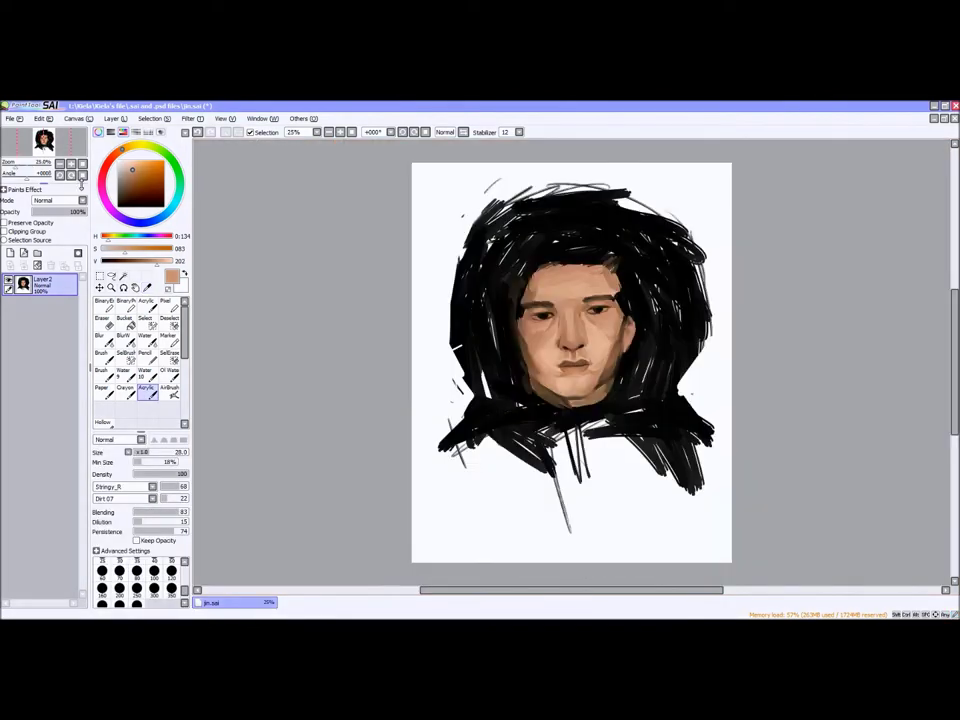
Erase the stray outer hair strokes on the ear side of the head with a size 85 eraser
left_click(73, 118)
left_click(96, 171)
key("ctrl+z")
key("ctrl+plus")
key("ctrl+minus")
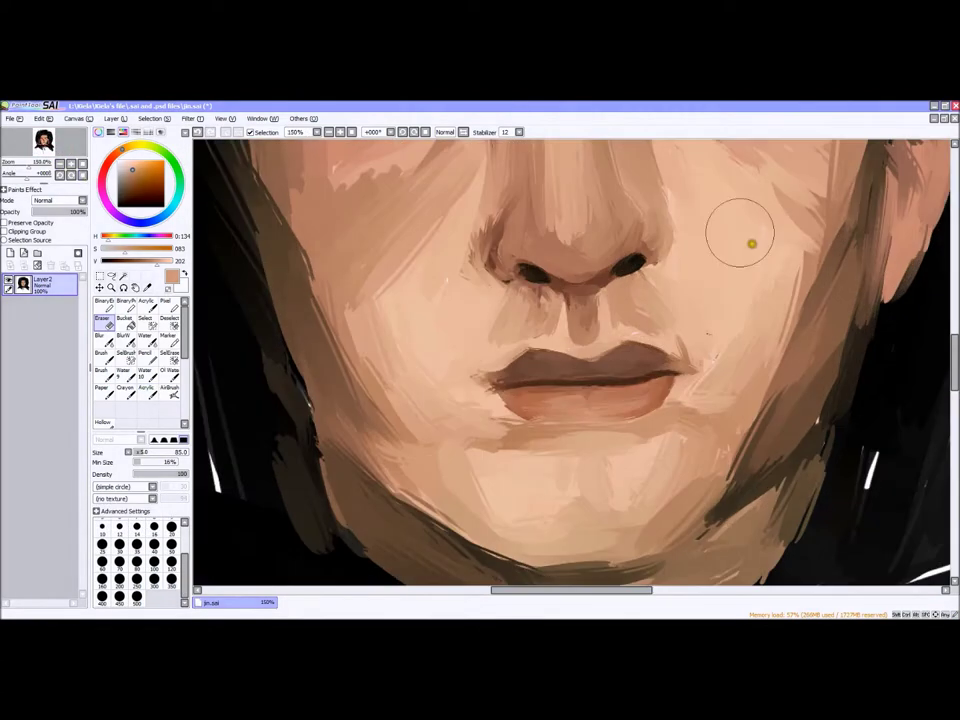
Deepen the shadows along both sides of the nose bridge in brown and blend them at brush size 15 and blending 83
scroll(750, 242, "up", 5)
left_click(147, 391)
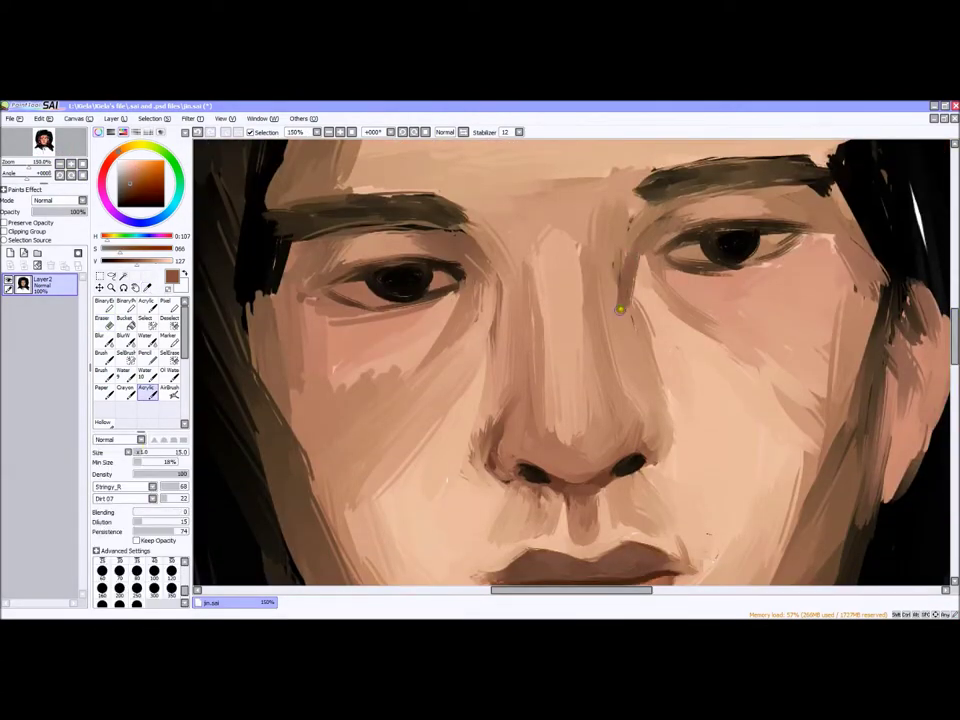
left_click_drag(500, 318, 472, 278)
left_click_drag(472, 238, 460, 188)
left_click_drag(480, 266, 462, 228)
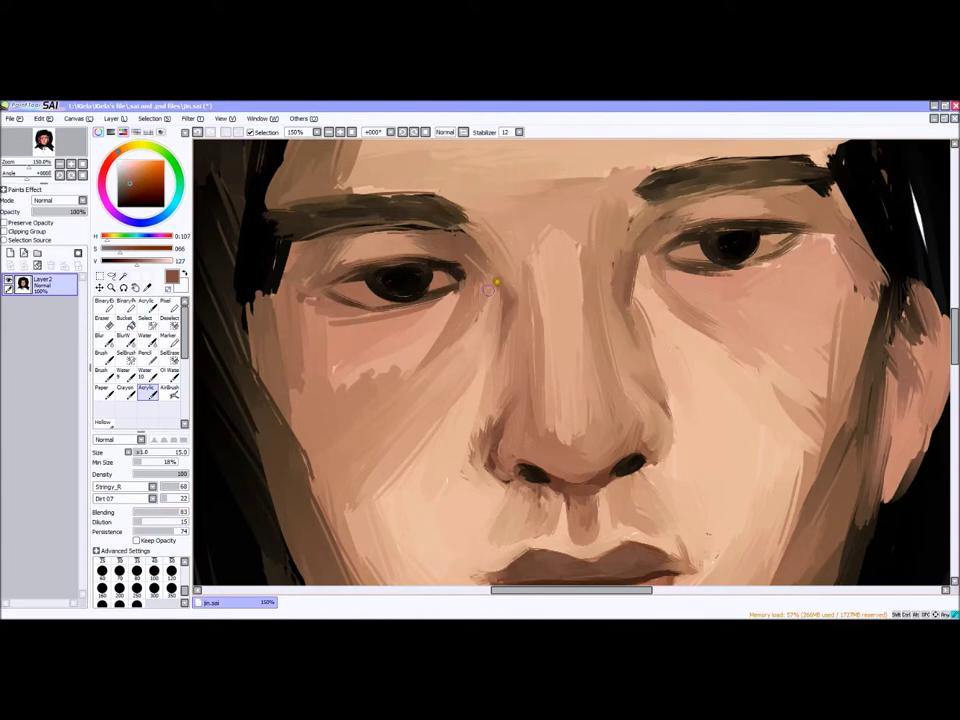
Add creases under both eyes in dark brown and blend them at brush size 20 and blending 98
left_click(83, 163)
key("ctrl+plus")
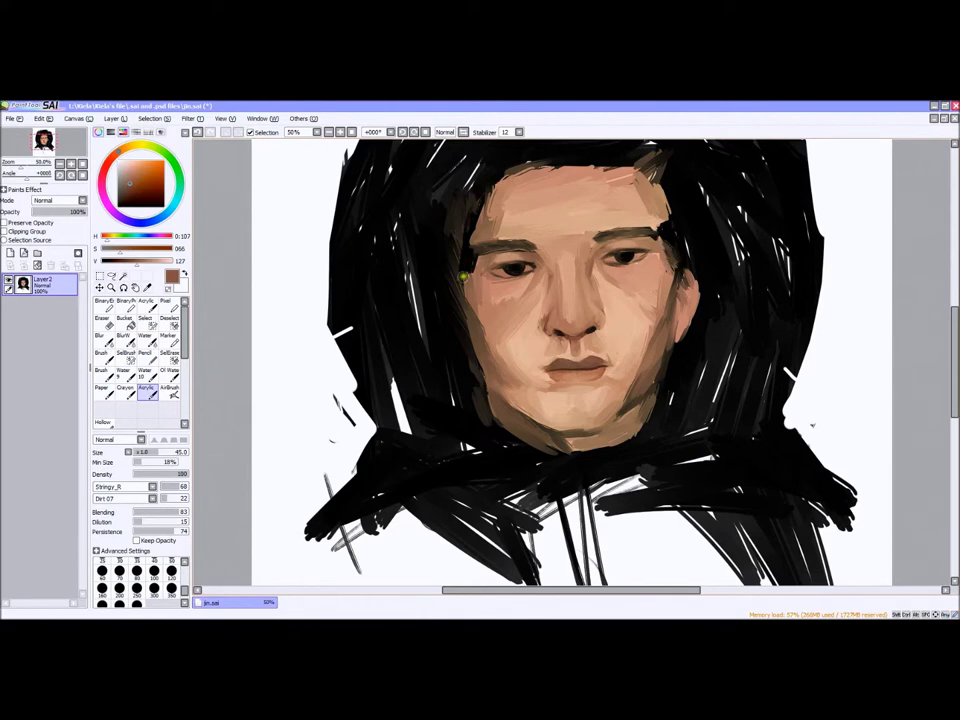
key("ctrl+plus")
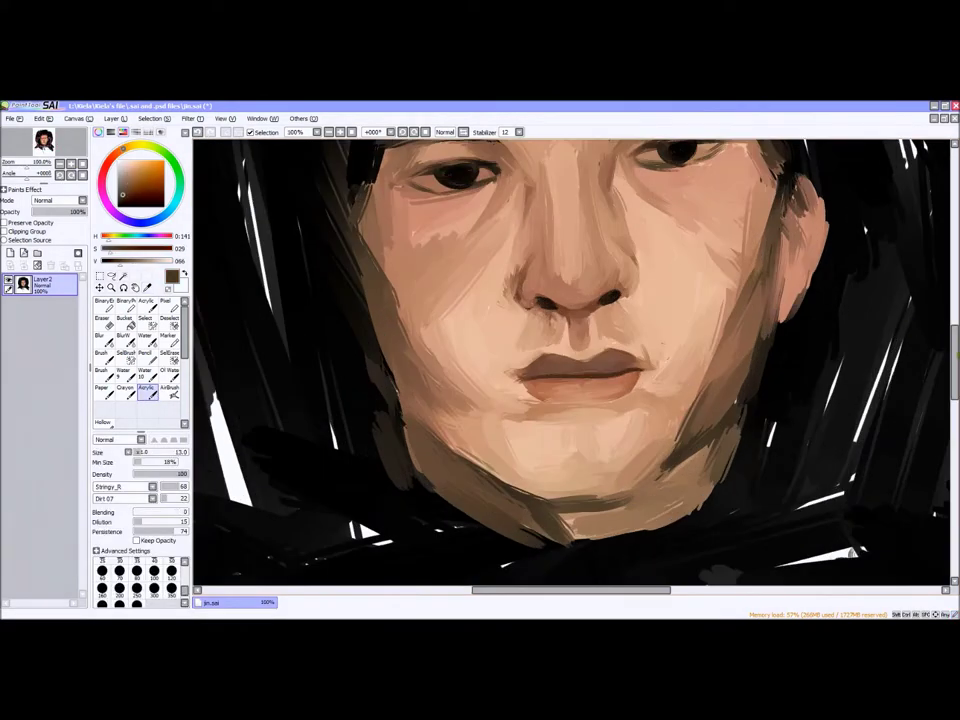
scroll(650, 487, "up", 3)
key("b")
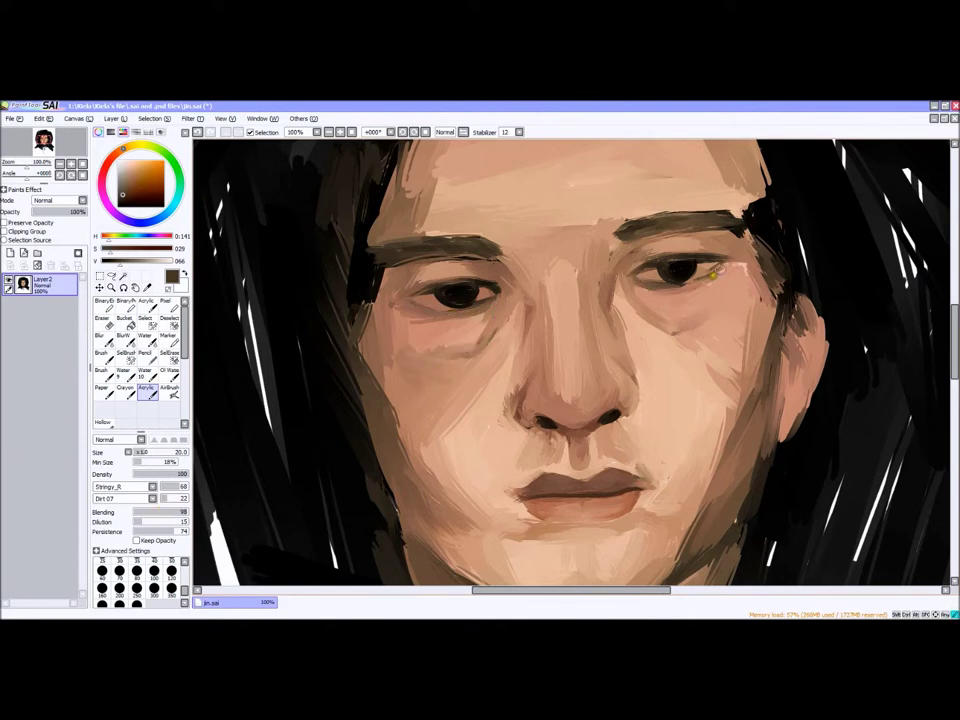
key("minus")
key("minus")
key("minus")
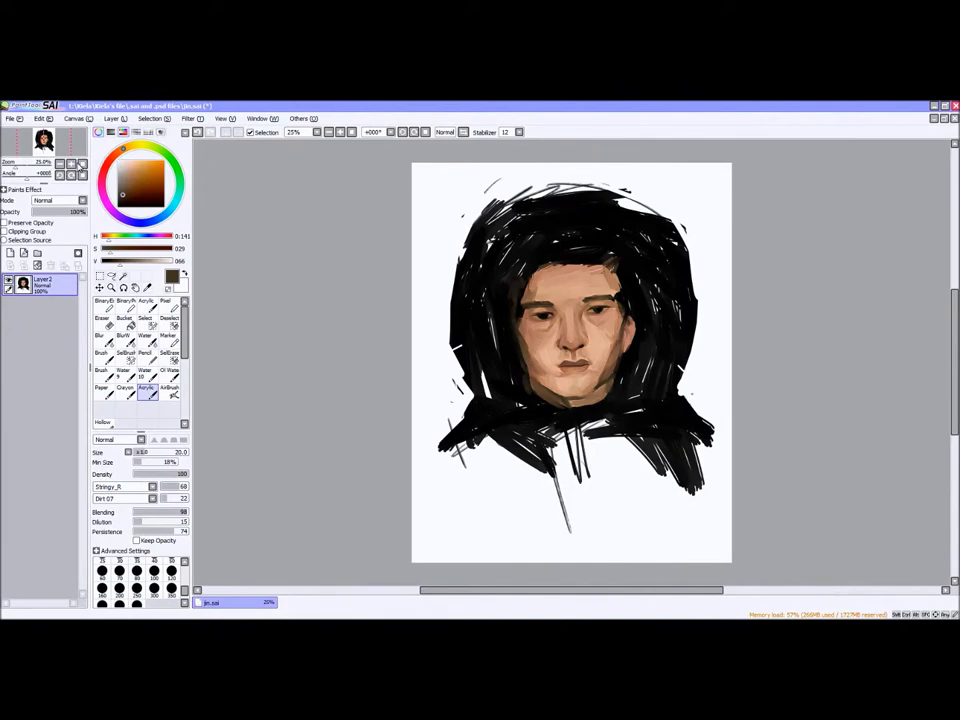
Blend the shadow along the jaw and neck below the ear at brush size 47 and blending 98
key("plus")
key("plus")
left_click_drag(145, 452, 161, 454)
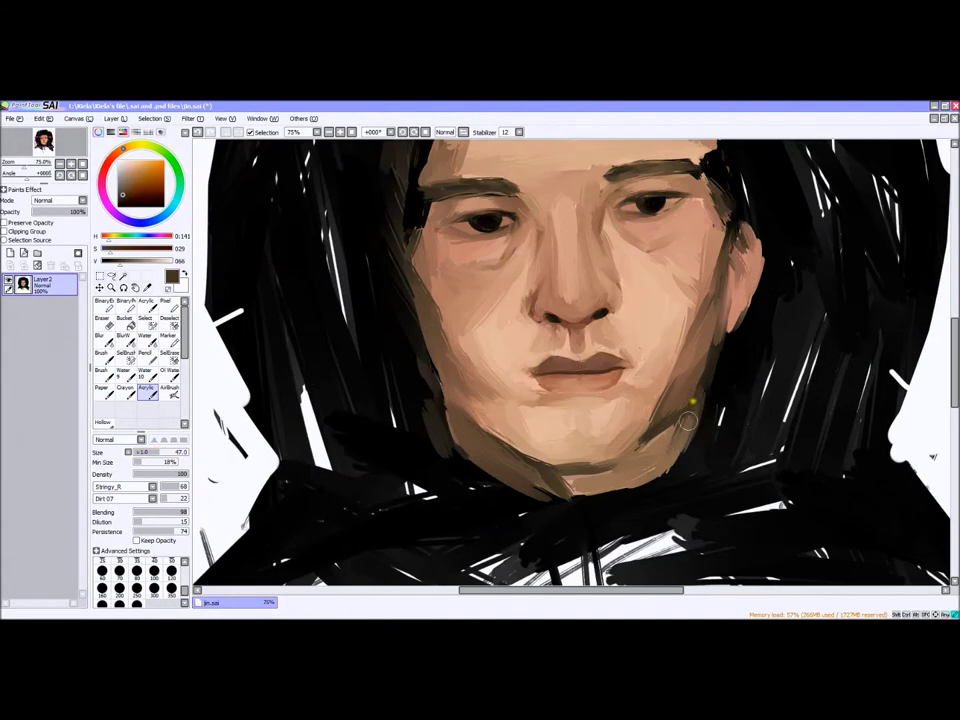
key("minus")
key("minus")
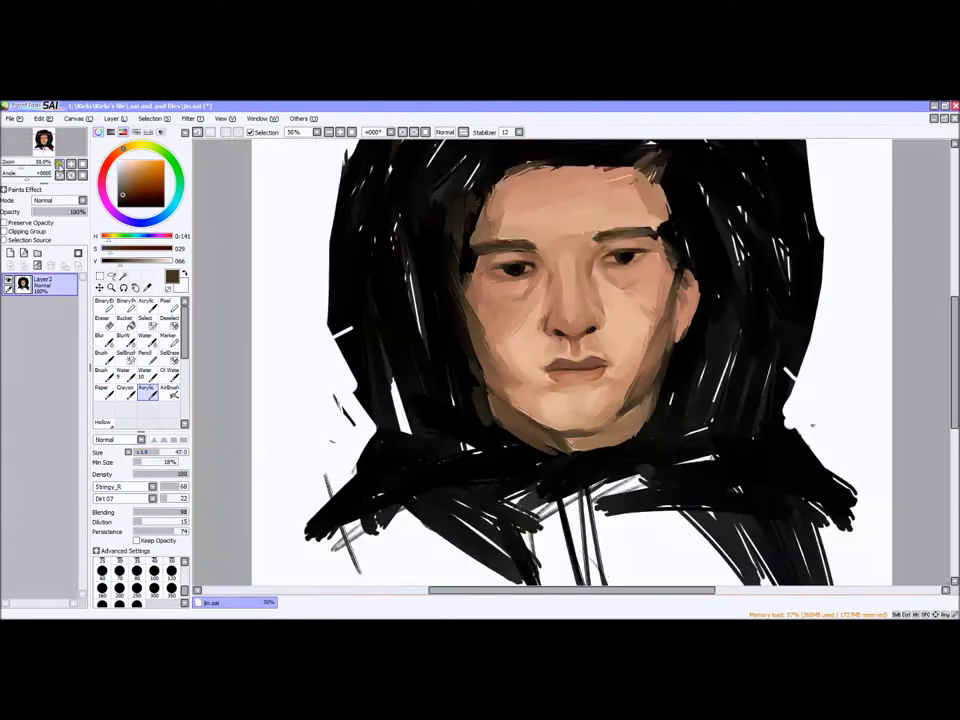
Blend the skin tones across the forehead at brush sizes 47 and 39 with blending 98
key("plus")
key("plus")
key("plus")
scroll(595, 214, "up", 4)
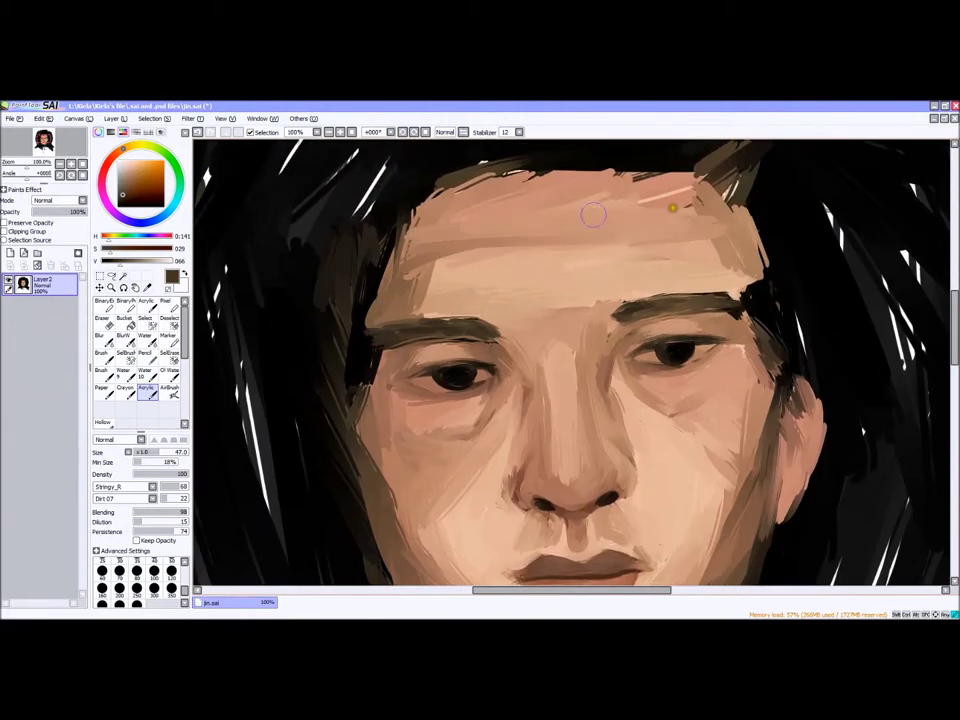
key("minus")
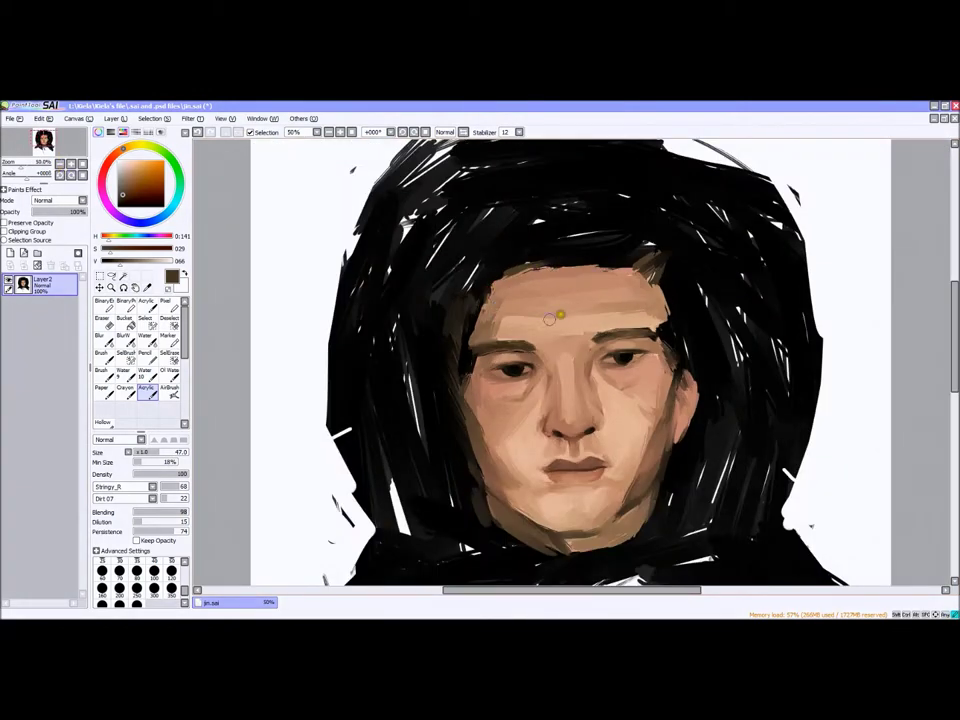
left_click_drag(161, 452, 197, 455)
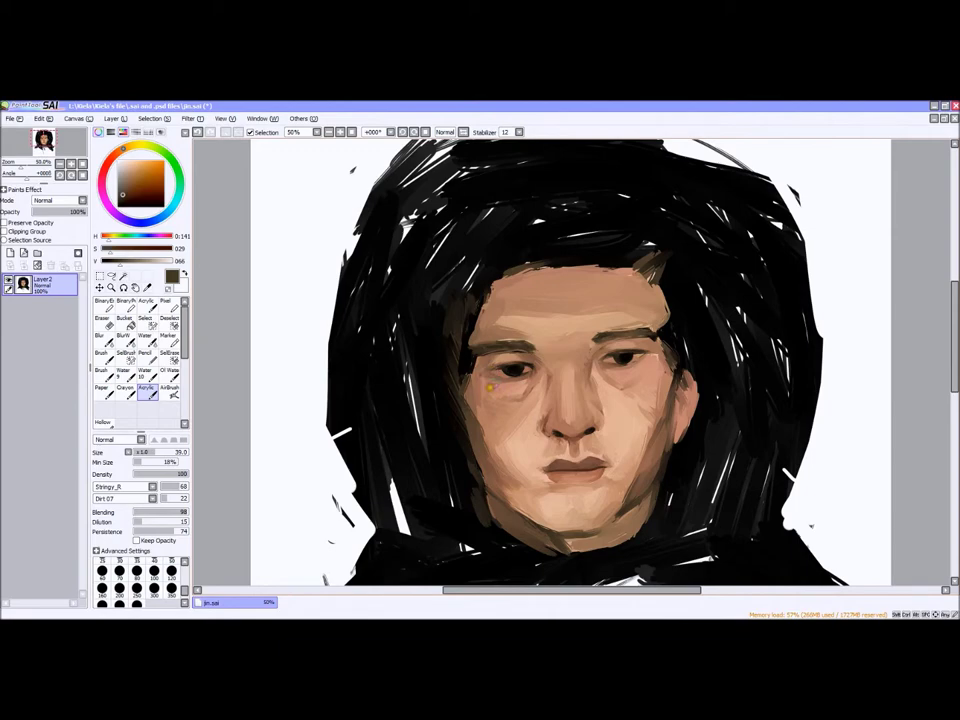
Shade the upper eyelids of both eyes in brown at brush size 20 and blending 98
scroll(672, 318, "down", 4)
scroll(452, 250, "up", 8)
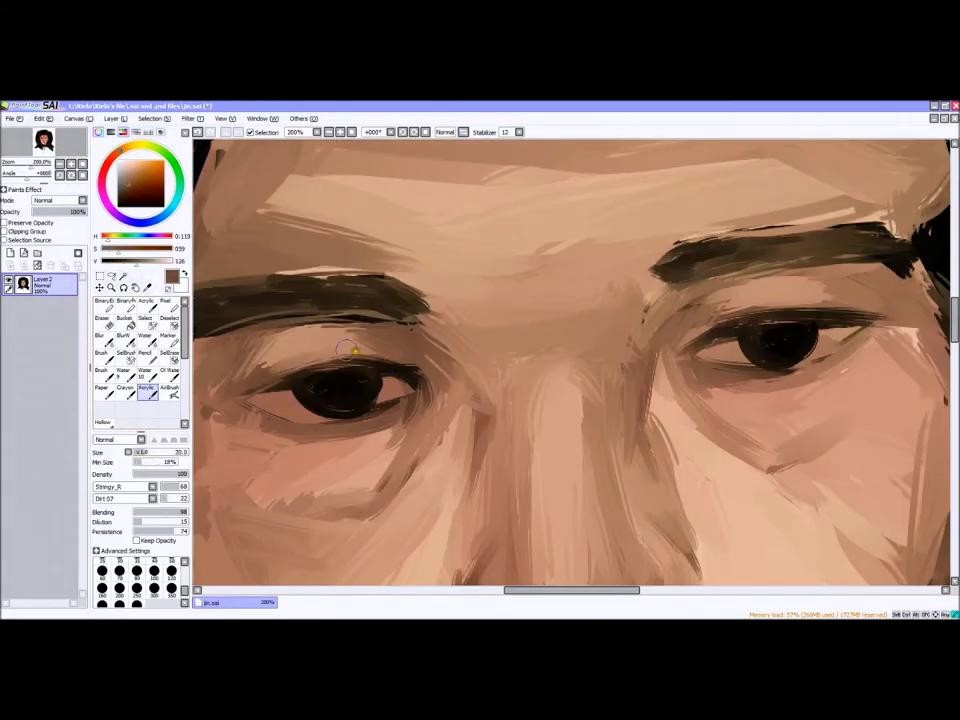
left_click_drag(718, 311, 882, 320)
scroll(882, 320, "down", 3)
scroll(560, 380, "up", 2)
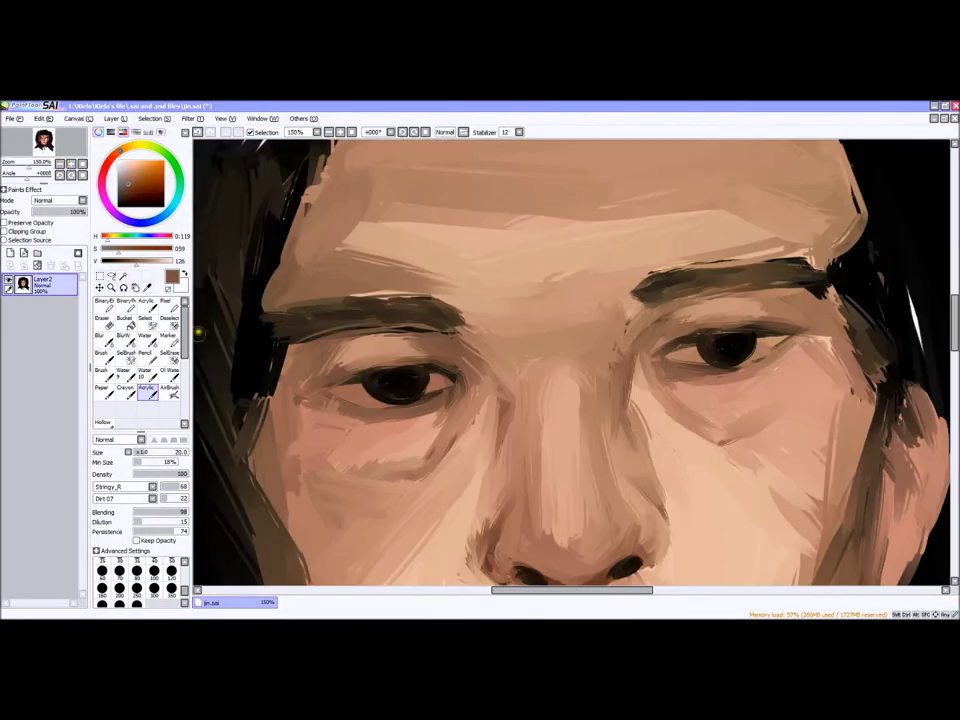
Set blending to 0 and paint both eyeballs over in light grey at brush size 20
left_click_drag(148, 516, 134, 516)
left_click_drag(340, 388, 445, 378)
left_click_drag(760, 347, 669, 354)
scroll(669, 354, "down", 3)
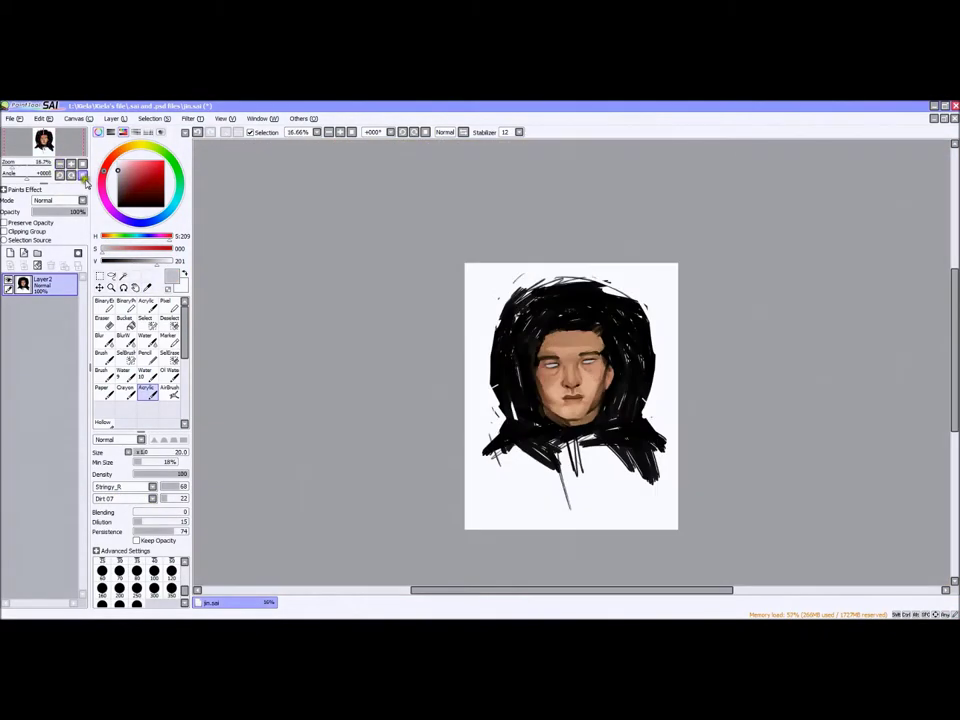
Outline the lids of both eyes in black at brush size 7, correcting the edges with sampled skin tones and a mirrored view
scroll(560, 380, "up", 4)
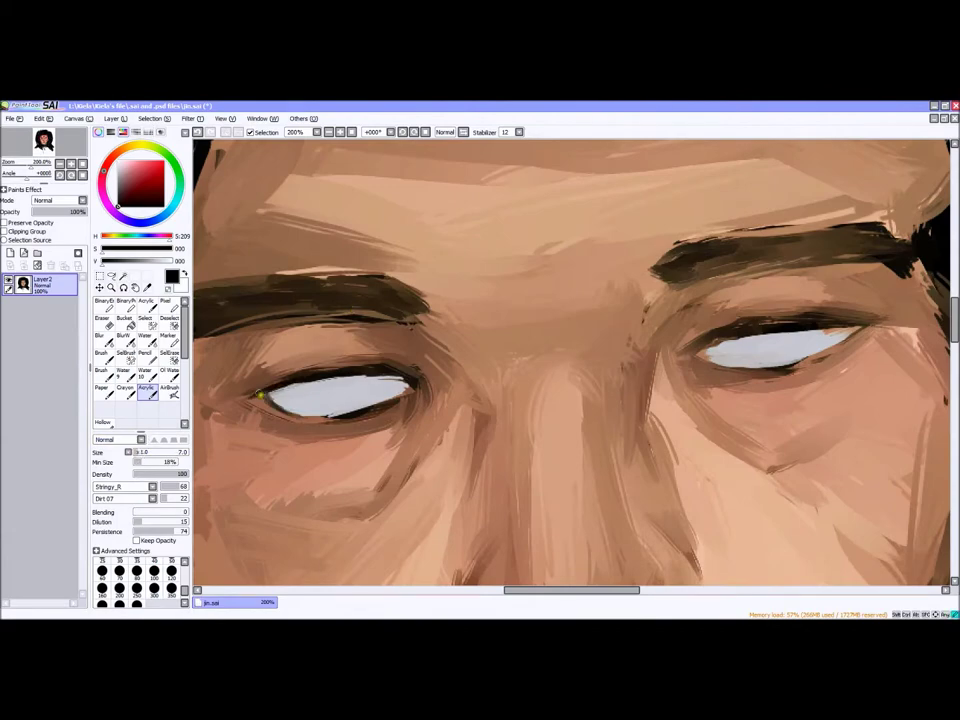
left_click(311, 418, "alt")
scroll(311, 418, "down", 5)
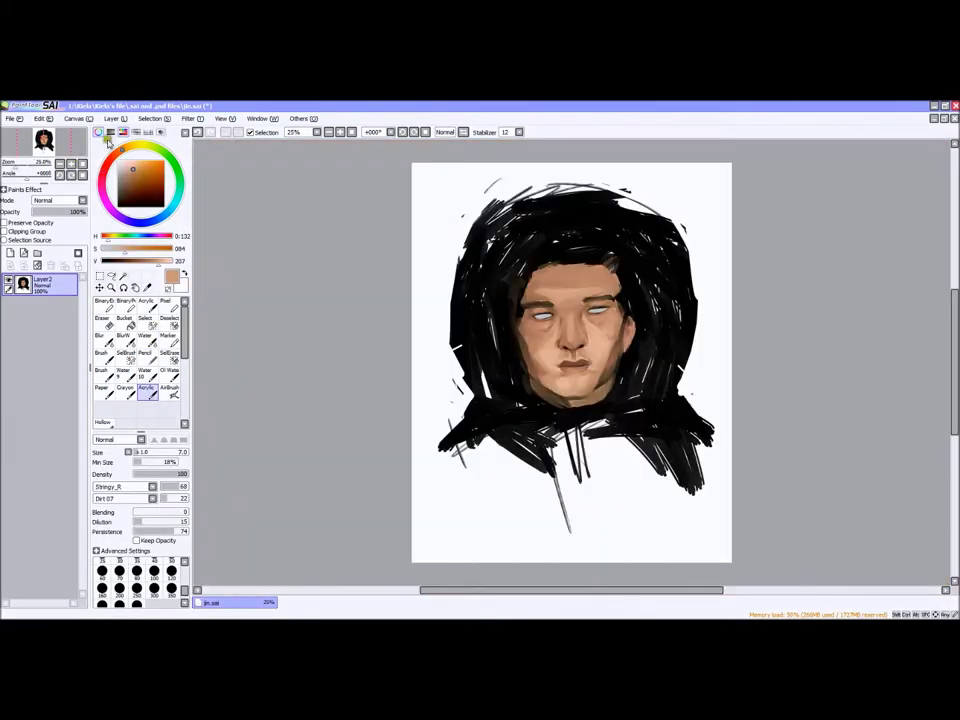
scroll(572, 380, "up", 6)
left_click(431, 414, "alt")
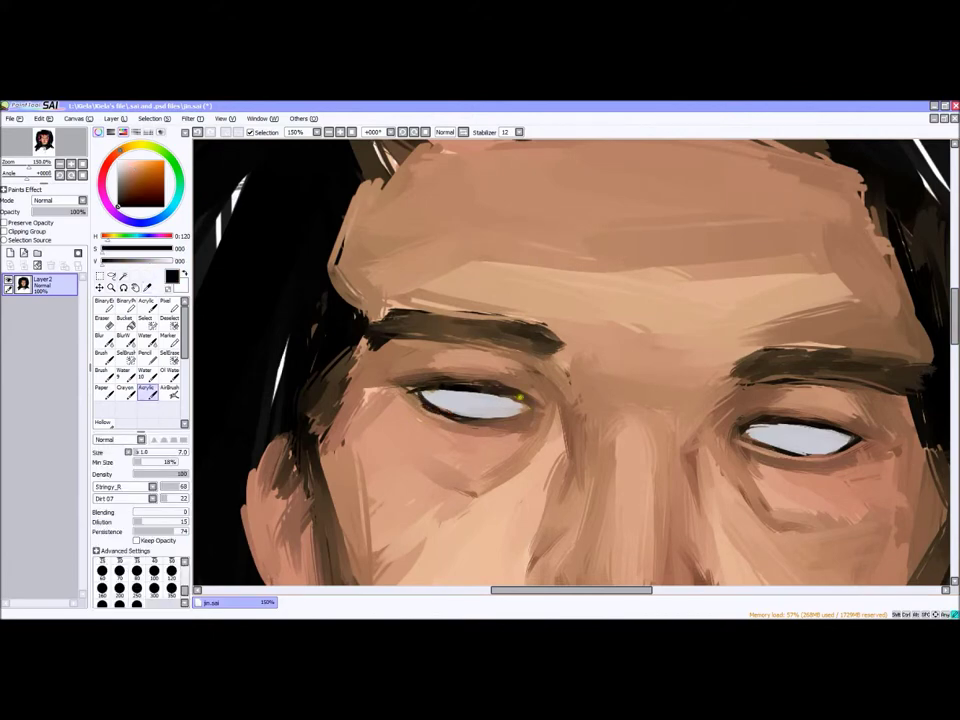
left_click(114, 118)
left_click(124, 311)
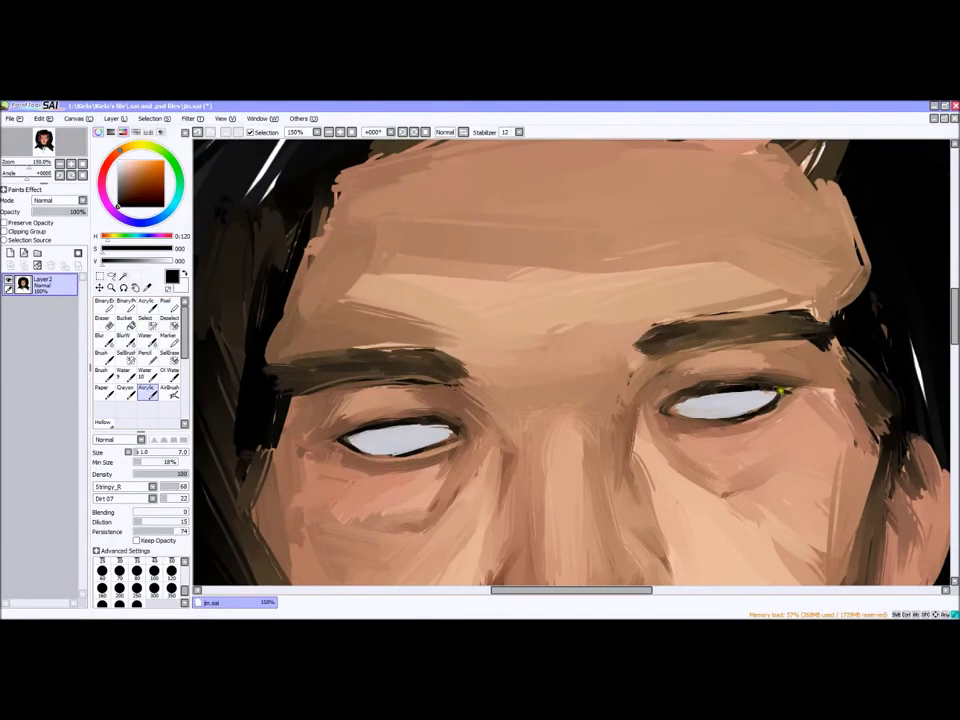
left_click(612, 393, "alt")
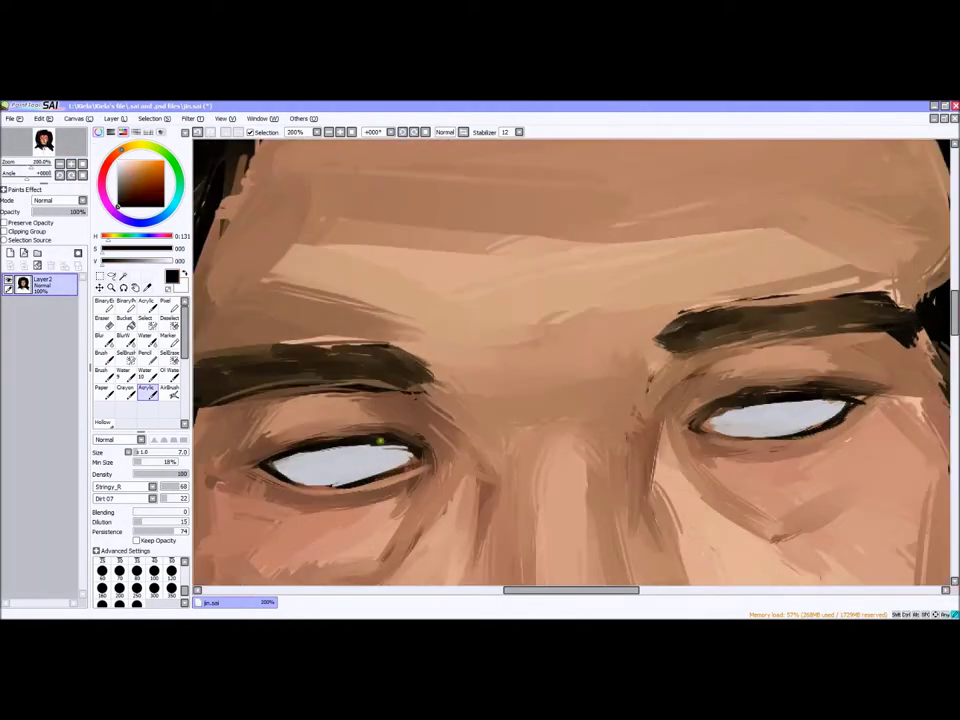
Paint black irises in both eyes at brush size 7 with blending 0
mouse_move(380, 443)
left_mouse_down()
mouse_move(294, 447)
mouse_move(337, 439)
mouse_move(333, 455)
mouse_move(355, 474)
mouse_move(314, 449)
mouse_move(360, 466)
left_mouse_up()
left_click(85, 166)
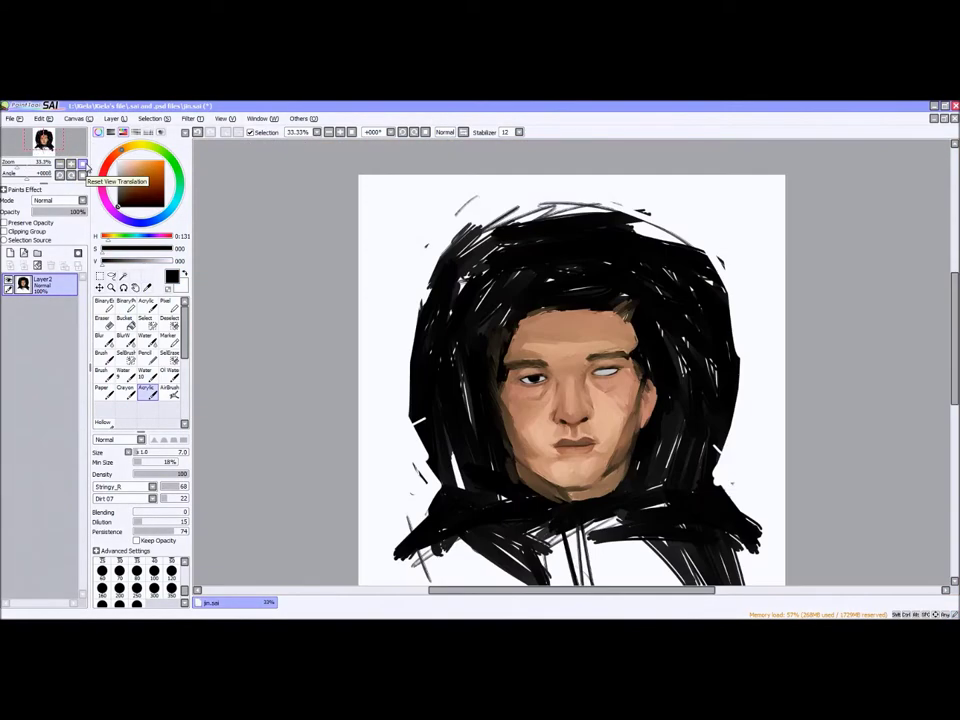
left_click(85, 166)
mouse_move(775, 412)
left_mouse_down()
mouse_move(757, 404)
mouse_move(759, 428)
left_mouse_up()
left_click(85, 166)
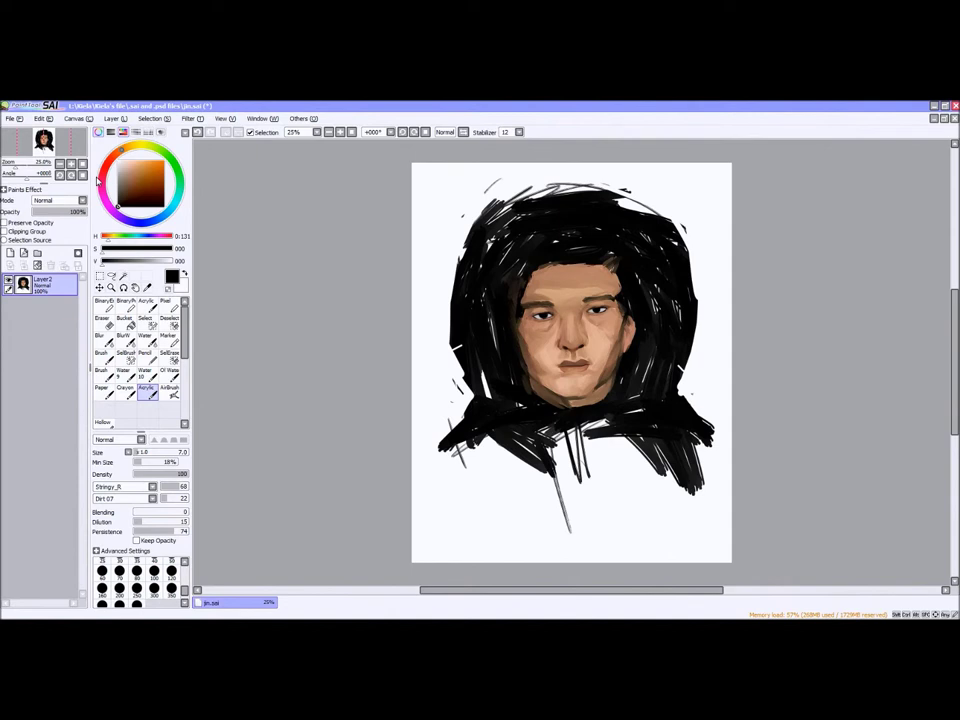
Fill the white gaps in the dark mass around the head and collar with black at brush size 75 and blending 81
mouse_move(582, 417)
left_mouse_down()
mouse_move(489, 257)
mouse_move(480, 359)
mouse_move(551, 425)
mouse_move(541, 412)
mouse_move(649, 401)
mouse_move(658, 352)
mouse_move(645, 261)
mouse_move(549, 238)
mouse_move(495, 416)
mouse_move(587, 468)
mouse_move(563, 421)
mouse_move(551, 437)
mouse_move(600, 441)
left_mouse_up()
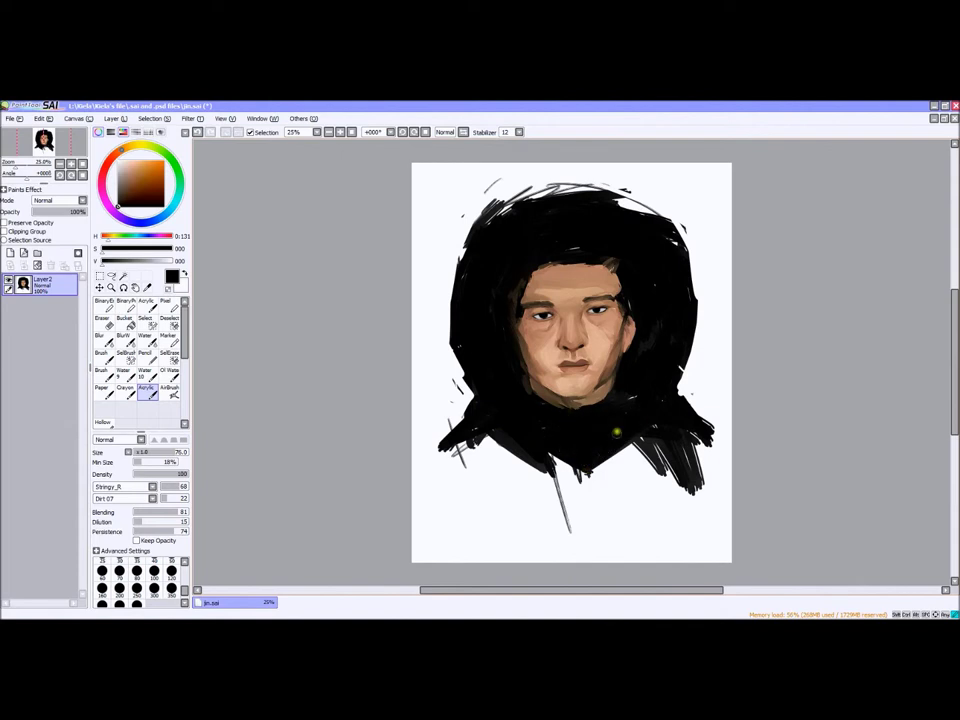
scroll(571, 362, "up", 1)
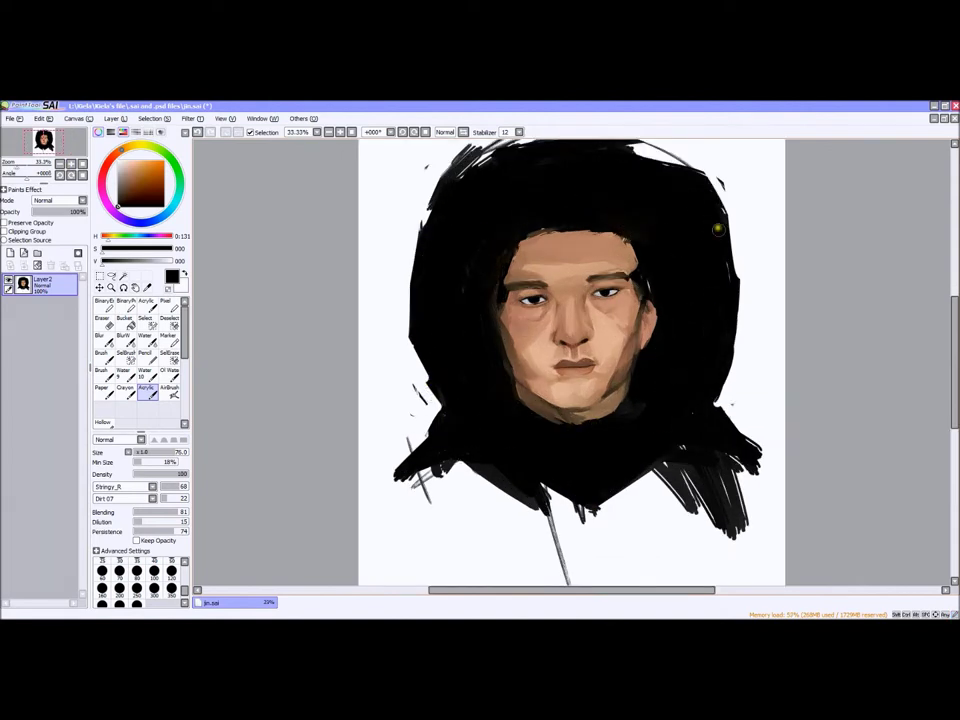
scroll(520, 237, "down", 1)
mouse_move(463, 284)
left_mouse_down()
mouse_move(481, 236)
mouse_move(651, 217)
mouse_move(464, 219)
mouse_move(487, 189)
mouse_move(540, 181)
mouse_move(527, 177)
mouse_move(614, 187)
mouse_move(694, 241)
left_mouse_up()
Erase the stray strokes around the top of the black mass to give it a smooth rounded outline
key("e")
scroll(585, 300, "down", 1)
scroll(585, 300, "up", 1)
key("b")
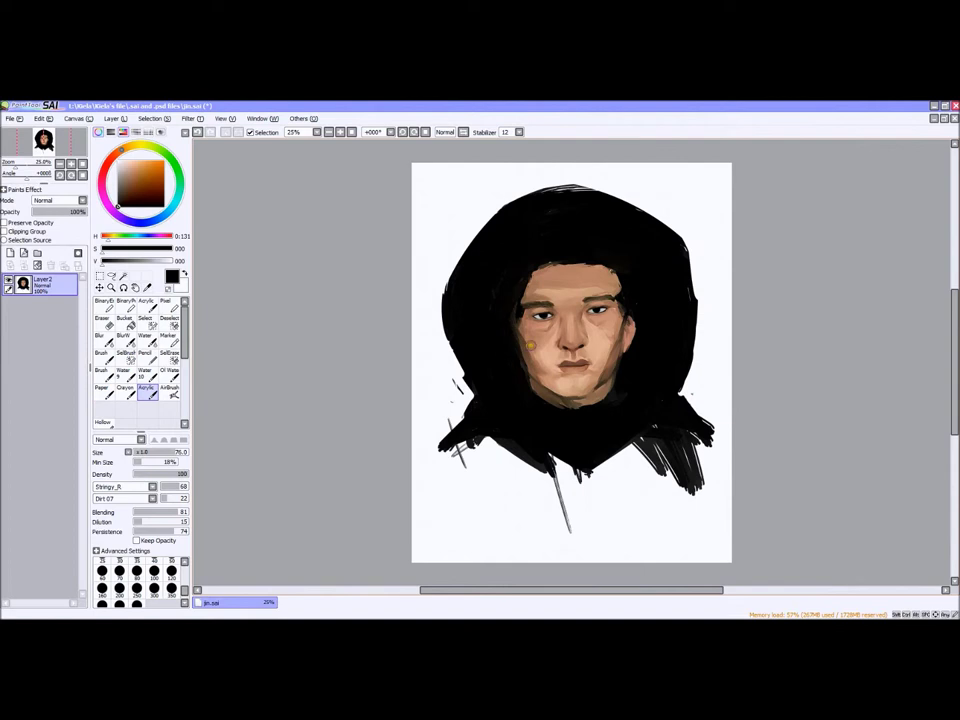
Round out the ear side of the black mass and add short fur strokes along its top edge at brush size 22
left_click_drag(698, 262, 700, 390)
left_click(147, 452)
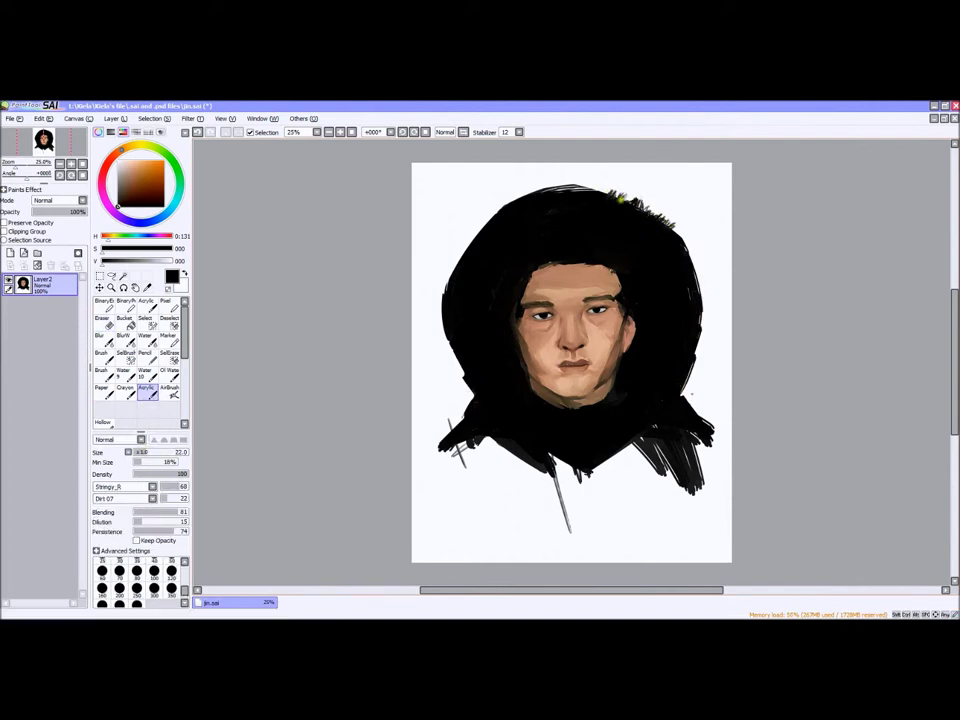
scroll(486, 237, "up", 1)
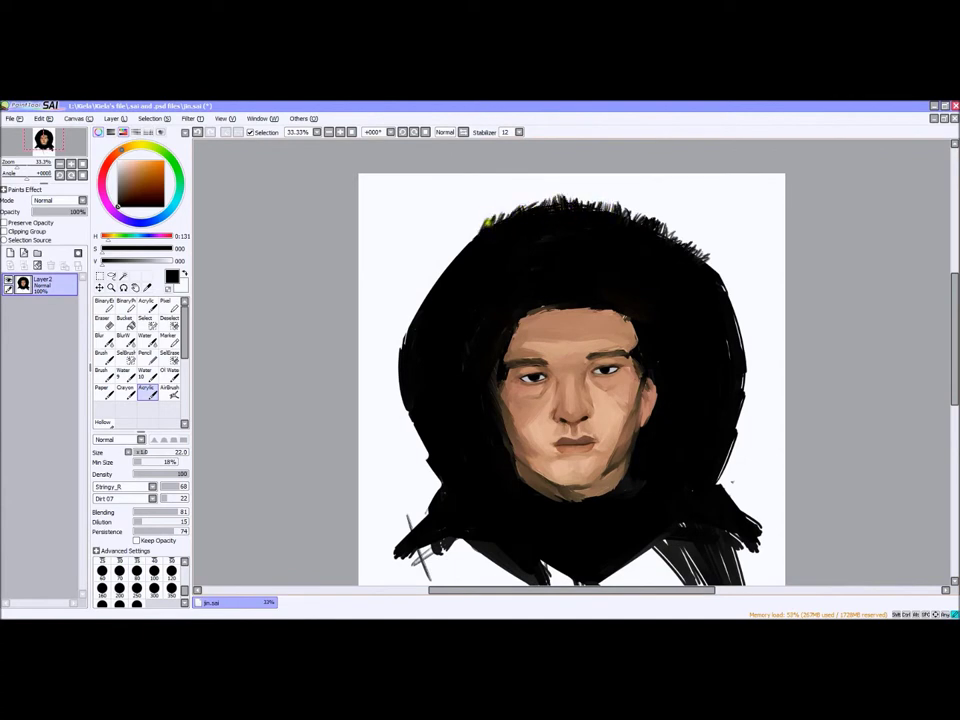
left_click(72, 164)
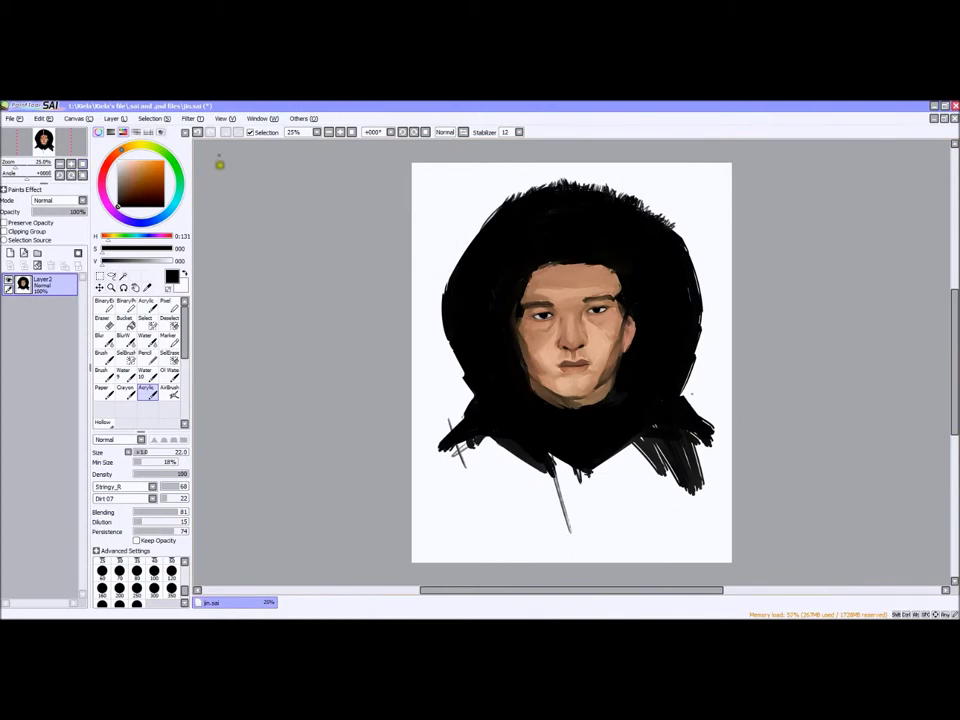
Check the portrait mirrored, and transform the figure to stretch it slightly taller and place it lower on the canvas
key("h")
key("h")
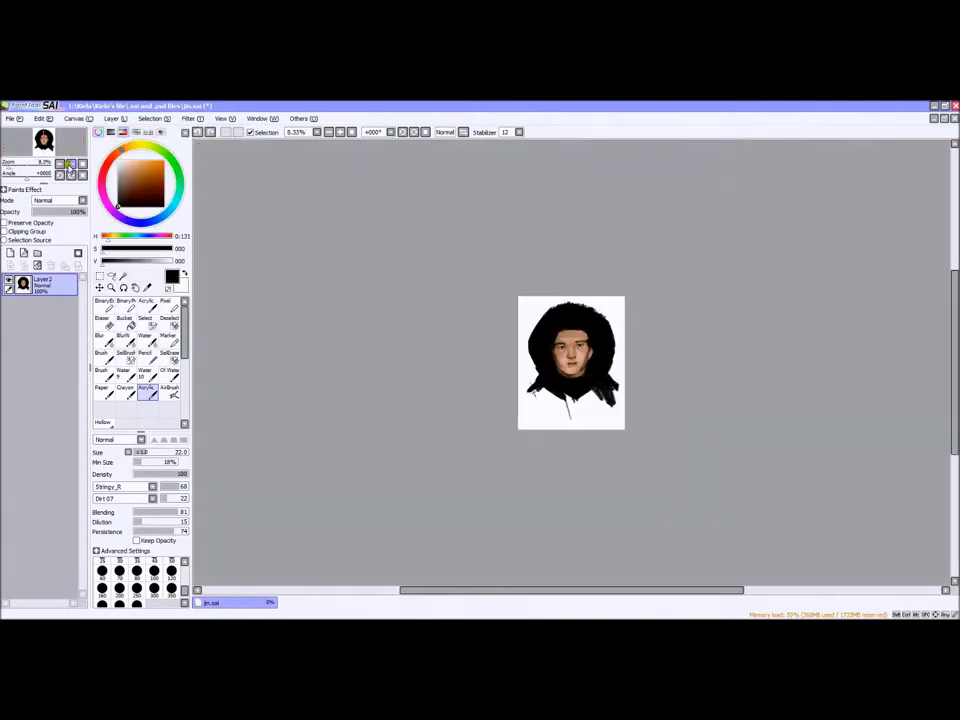
key("ctrl+t")
left_click(117, 489)
left_click_drag(718, 546, 716, 553)
left_click(110, 515)
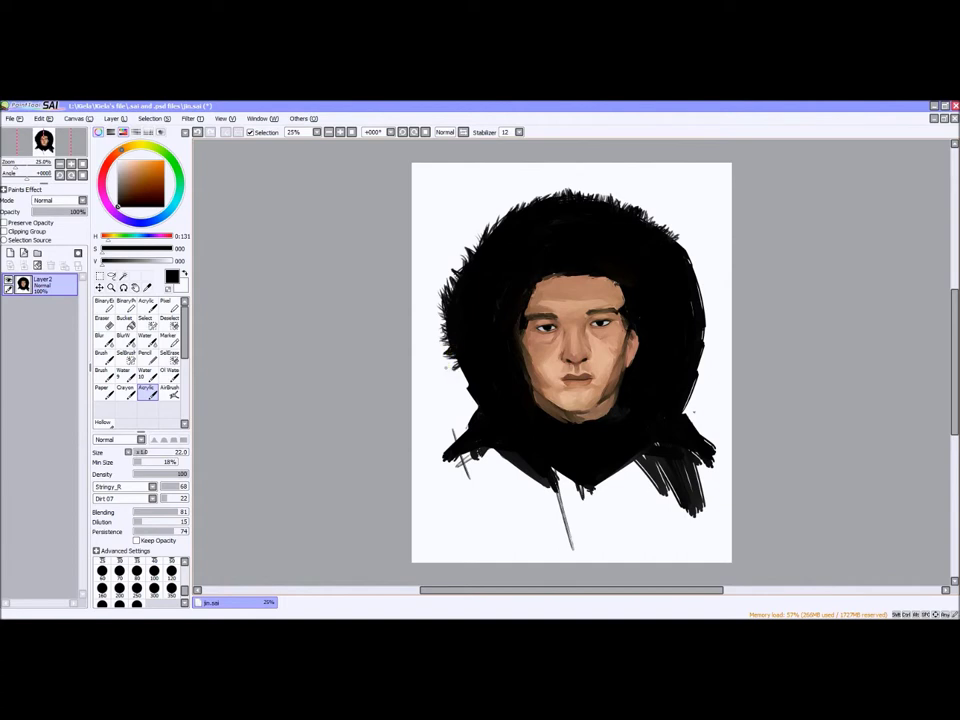
Add short black fur strokes down both sides of the hood at brush size 22
scroll(456, 371, "up", 2)
scroll(453, 391, "down", 2)
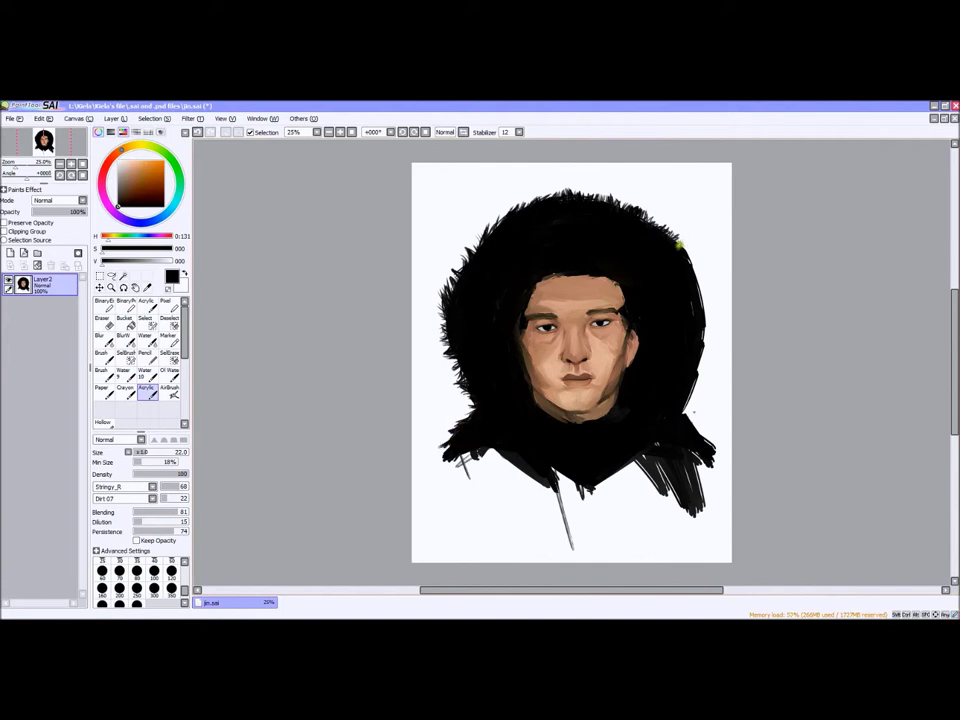
left_click(60, 163)
left_click(71, 165)
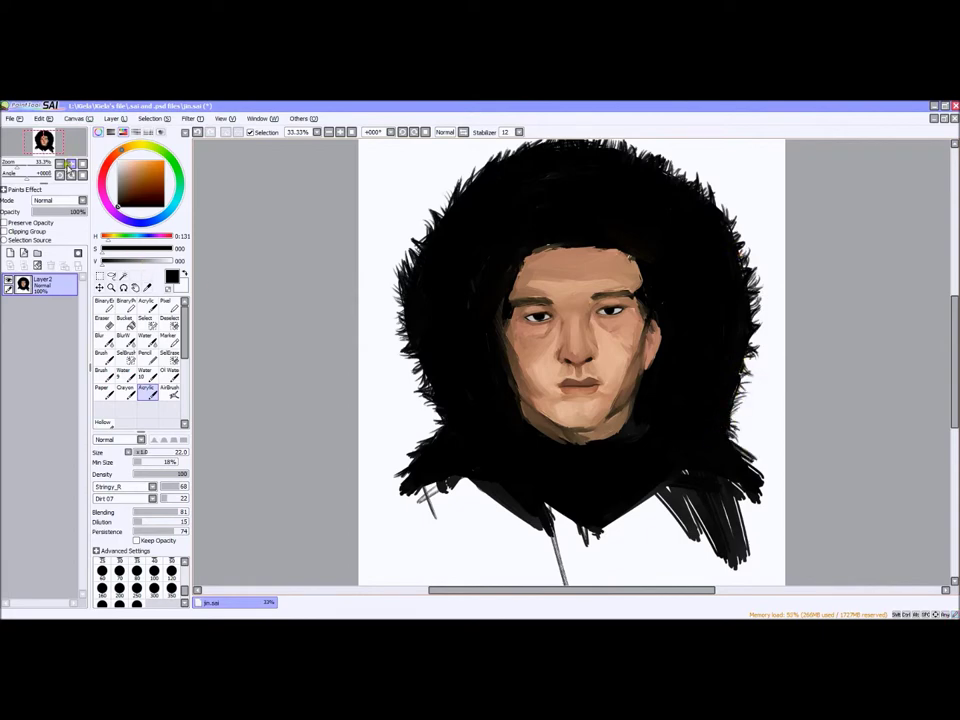
Paint dark hair strands down over the forehead at brush size 22 and darken the temples at size 72 with blending 81
scroll(718, 440, "down", 1)
scroll(480, 330, "up", 4)
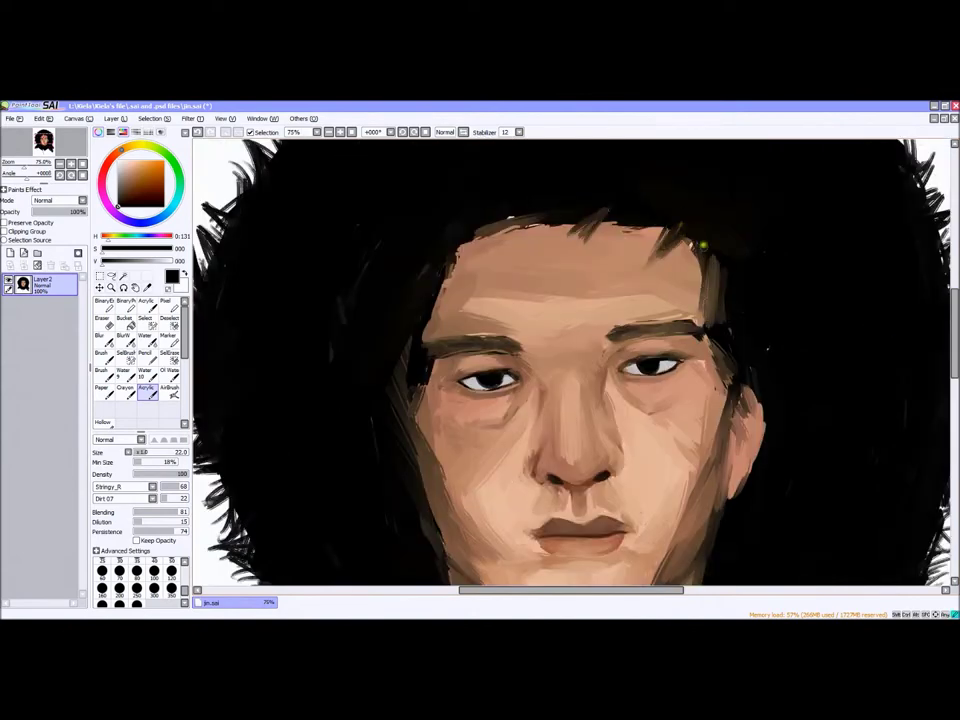
left_click(60, 163)
left_click(70, 163)
scroll(480, 300, "up", 2)
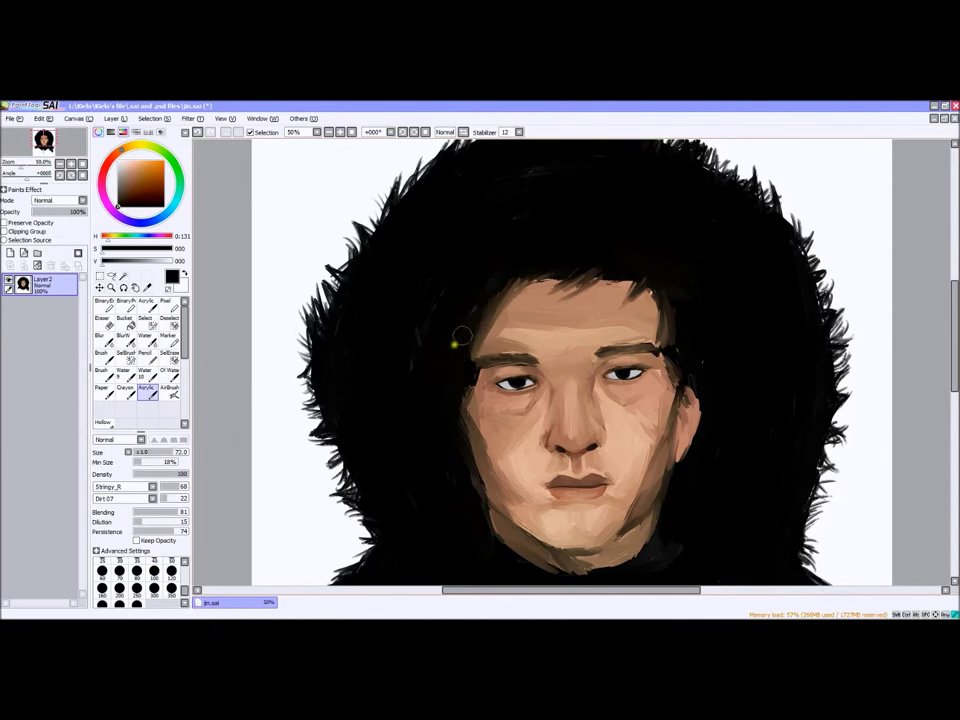
left_click(77, 176)
Add small white highlights to both irises at brush size 10 and blending 32
scroll(480, 380, "up", 5)
scroll(480, 380, "down", 1)
scroll(480, 380, "up", 3)
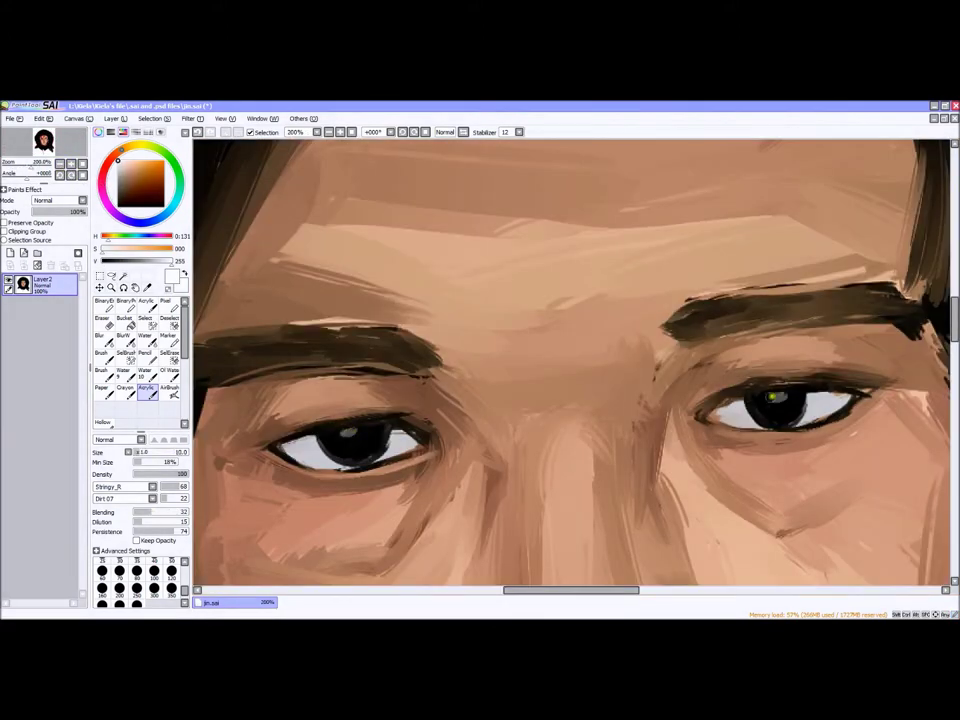
scroll(772, 398, "down", 6)
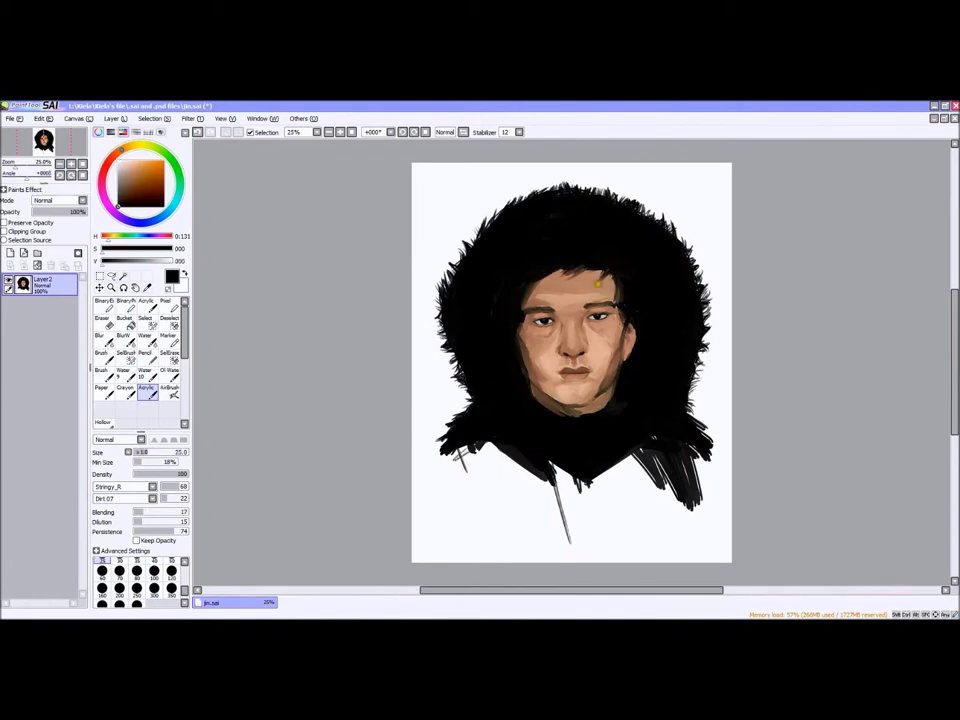
Blend the dark edge along the cheek at size 39 and blending 83, and paint black fur over the neck base at size 80
scroll(519, 278, "up", 3)
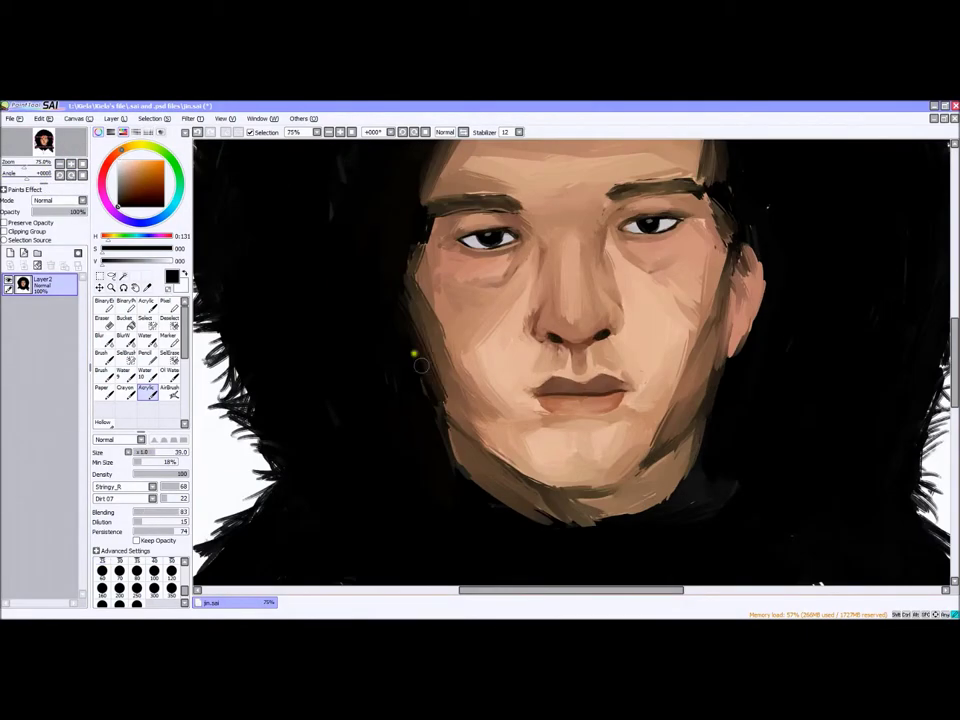
left_click(80, 118)
left_click(79, 140)
left_click(62, 163)
scroll(270, 391, "down", 2)
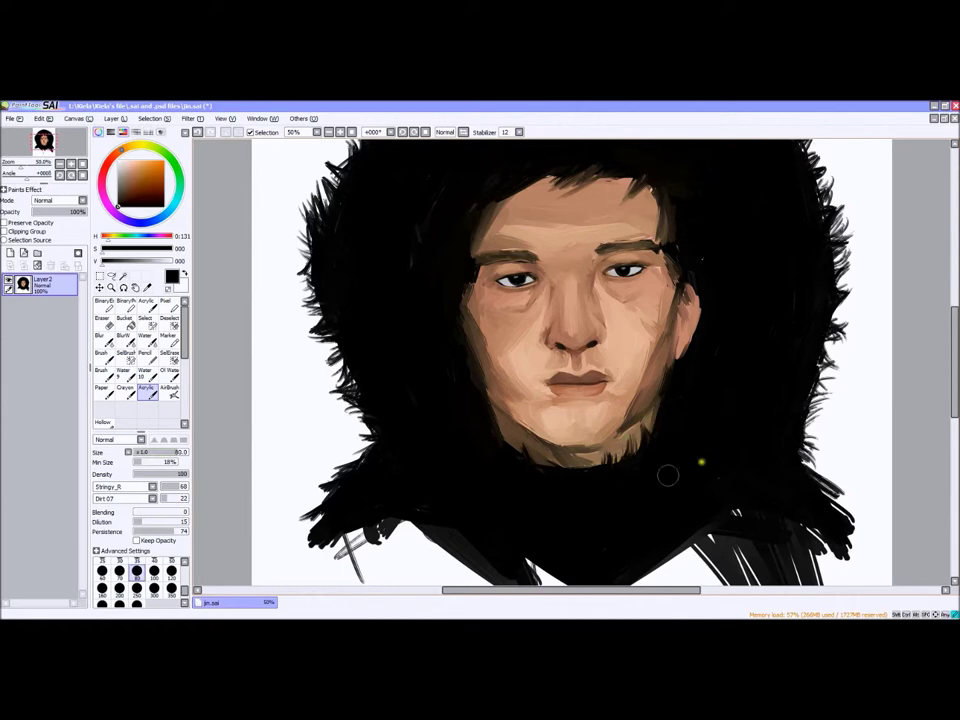
Add a new layer filled with teal beneath the portrait layer and hide it
left_click(62, 163)
left_click(140, 182)
left_click(10, 253)
left_click(124, 320)
left_click(570, 470)
left_click(62, 163)
left_click(62, 163)
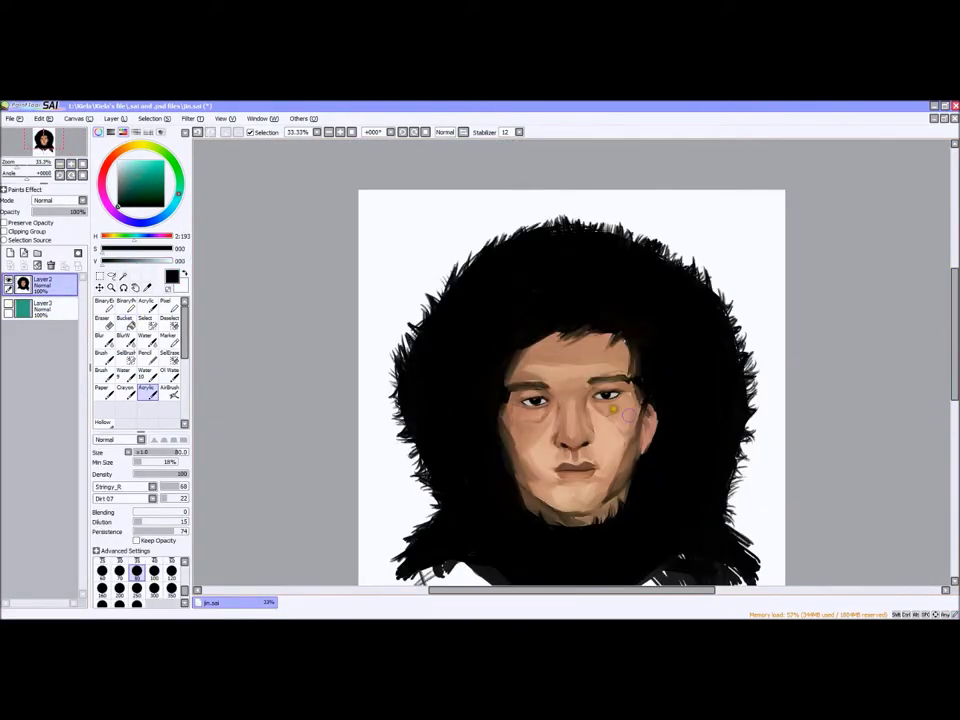
Paint dark grey fur strokes along the black collar at brush size 31 with blending 0
scroll(575, 398, "down", 2)
left_click(497, 308, "alt")
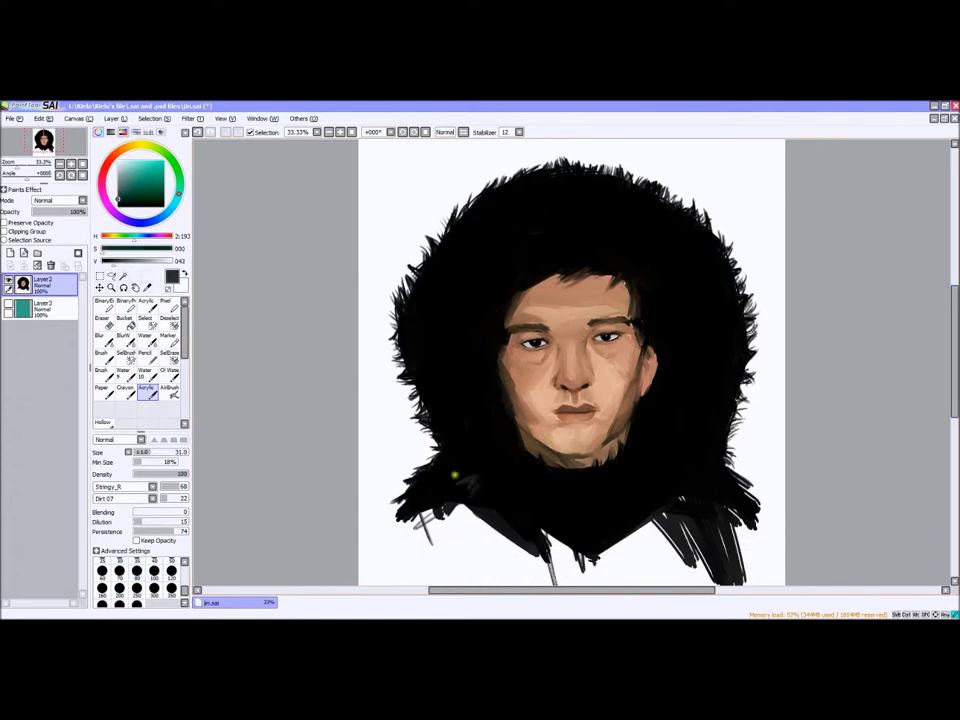
left_click(688, 489, "alt")
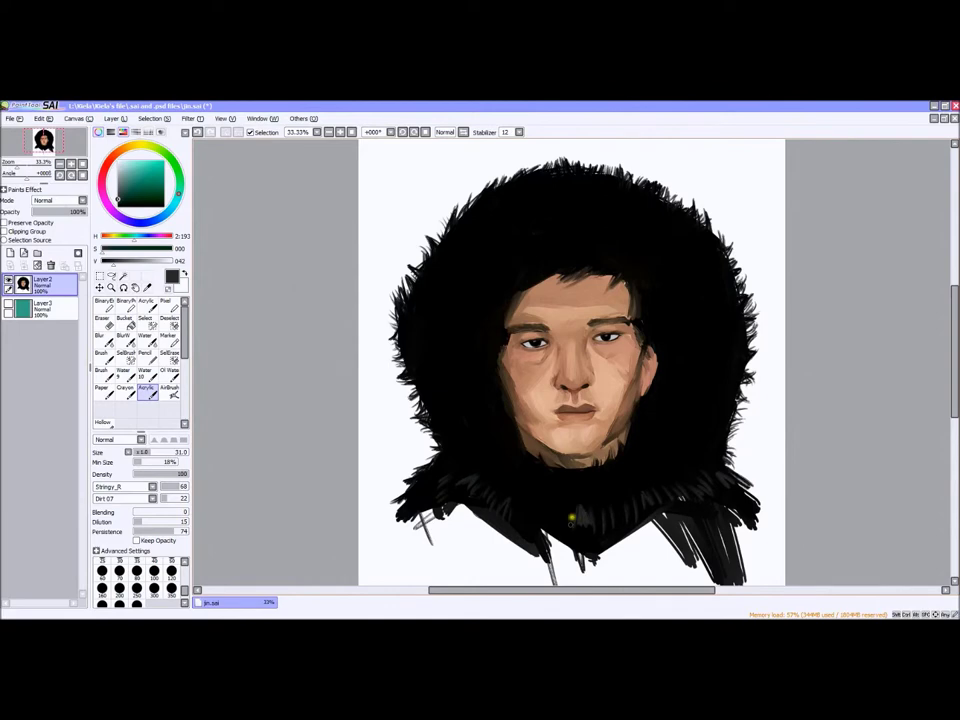
Erase the stray sketch lines below the fur collar with a size 85 eraser
key("minus")
left_click(102, 320)
mouse_move(456, 456)
left_mouse_down()
mouse_move(693, 483)
mouse_move(640, 466)
mouse_move(654, 500)
left_mouse_up()
Paint a pale cream highlight along the nose bridge and tip with the Acrylic brush at size 31 and blending 80
key("plus")
key("plus")
left_click(493, 386, "alt")
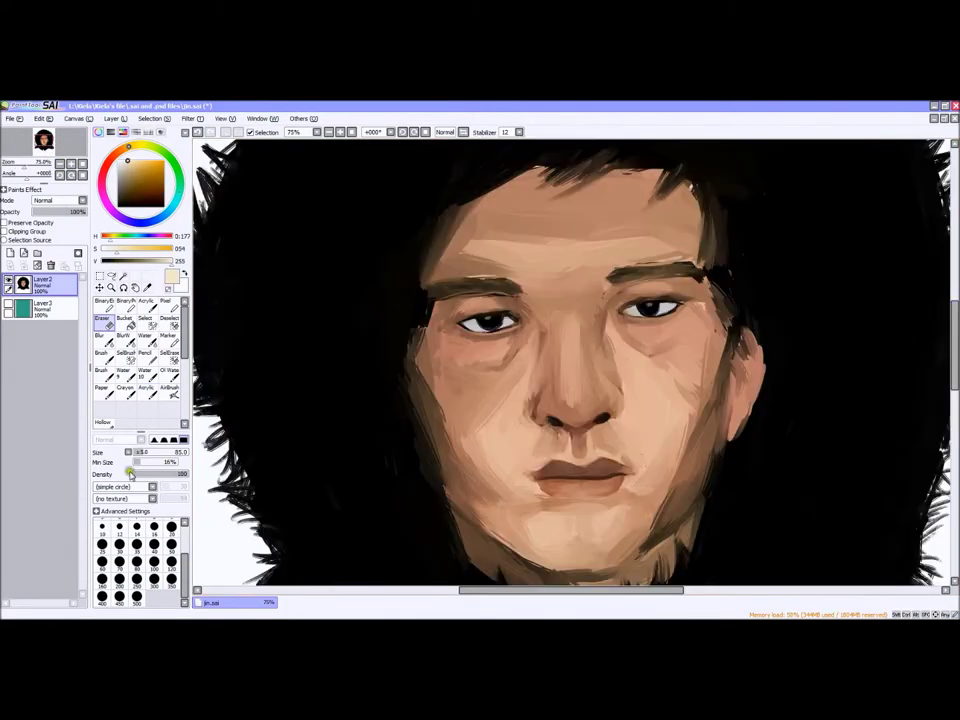
left_click(147, 392)
left_click(156, 463)
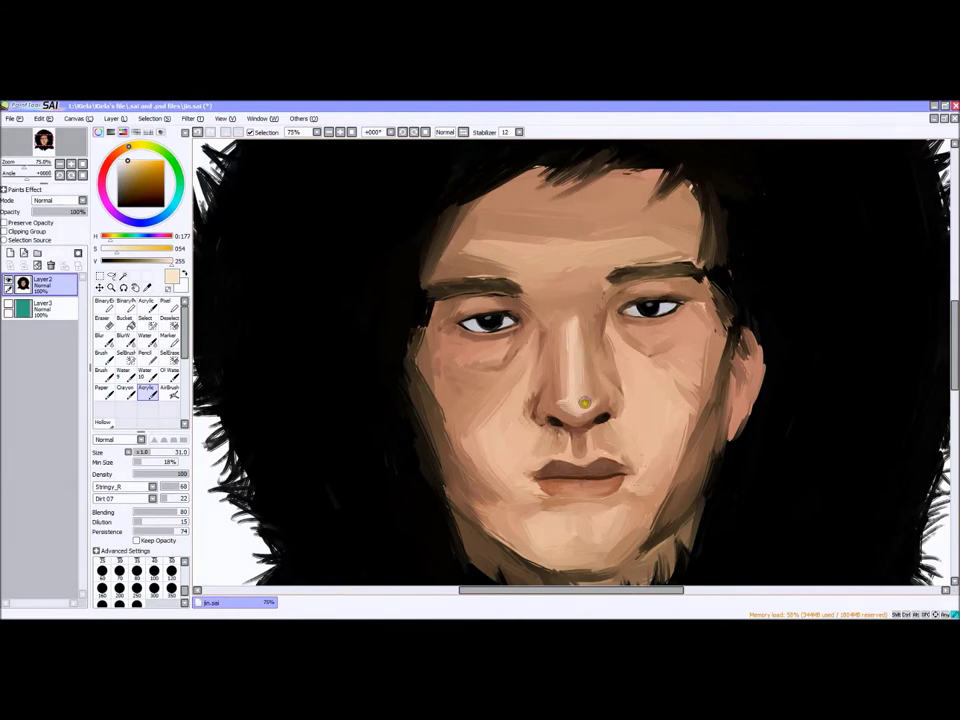
Paint rough black strokes and long vertical drips around the fur collar and shoulders with the Stringy_R Acrylic brush at size 100
left_click(60, 163)
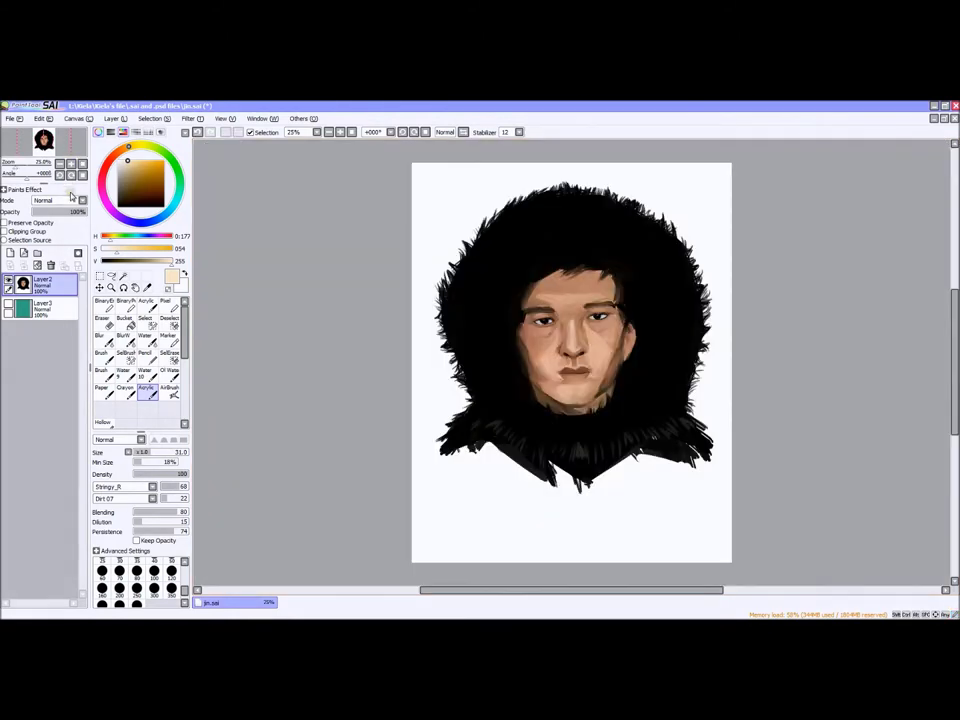
left_click(147, 303)
mouse_move(450, 456)
left_mouse_down()
mouse_move(439, 450)
mouse_move(476, 450)
left_mouse_up()
left_click_drag(652, 462, 618, 488)
left_click_drag(680, 490, 664, 456)
left_click_drag(725, 410, 705, 422)
mouse_move(445, 393)
left_mouse_down()
mouse_move(424, 404)
mouse_move(438, 402)
left_mouse_up()
mouse_move(480, 462)
left_mouse_down()
mouse_move(451, 404)
mouse_move(450, 463)
left_mouse_up()
left_click_drag(483, 550, 484, 462)
left_click_drag(625, 470, 628, 555)
left_click_drag(576, 480, 576, 515)
left_click_drag(427, 500, 427, 530)
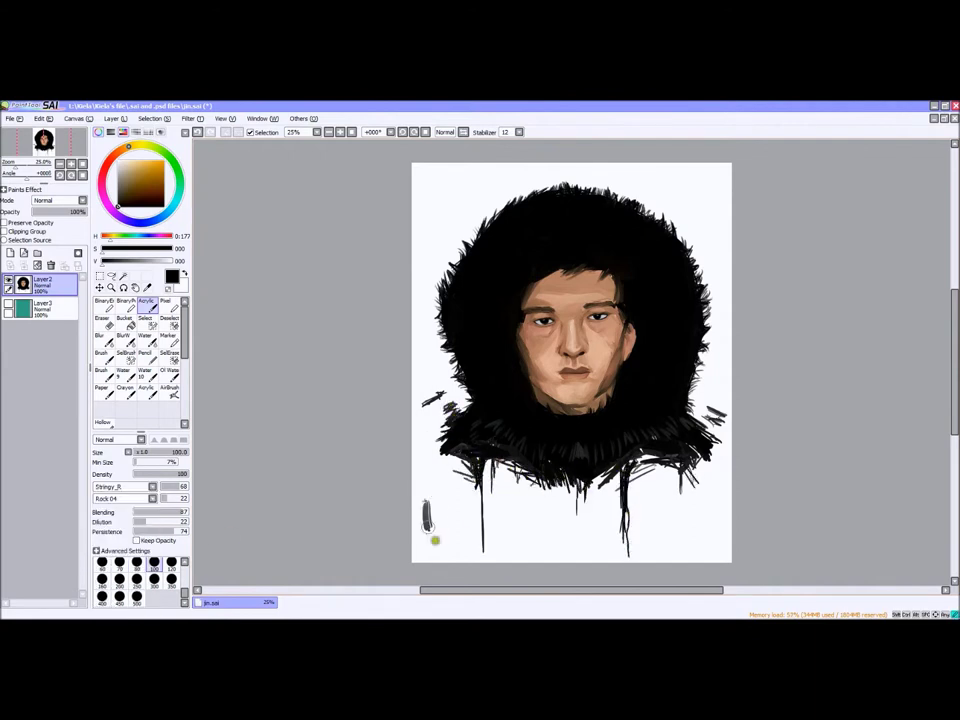
Set the brush shape to Rough_Vertical and paint a pointed tuft of black strokes below the collar's centre
scroll(561, 425, "down", 1)
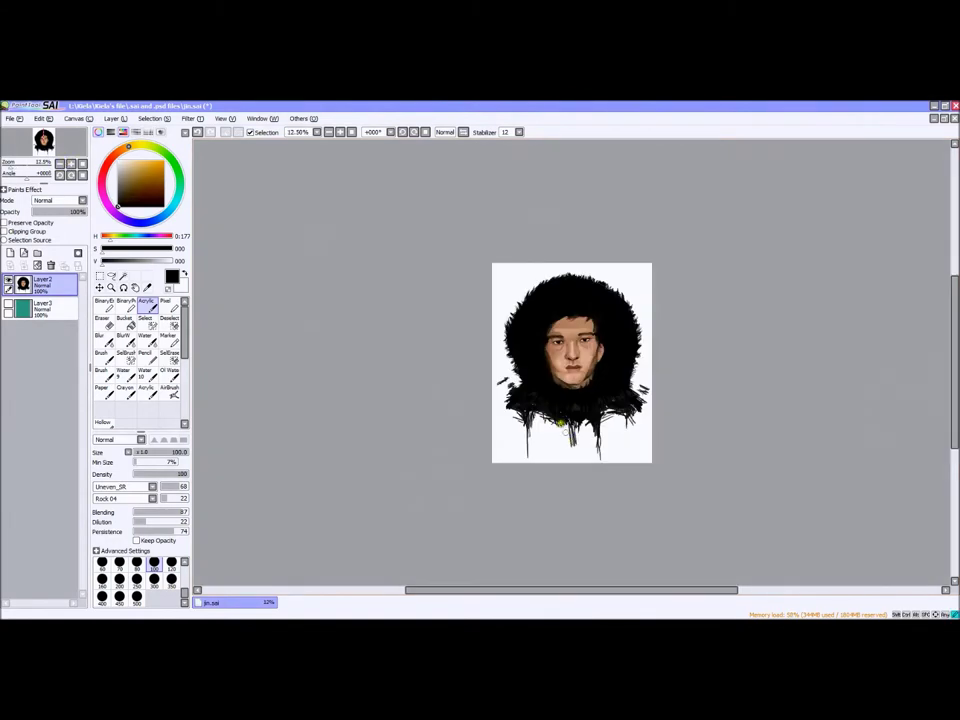
scroll(563, 425, "up", 1)
left_click(152, 486)
left_click(125, 540)
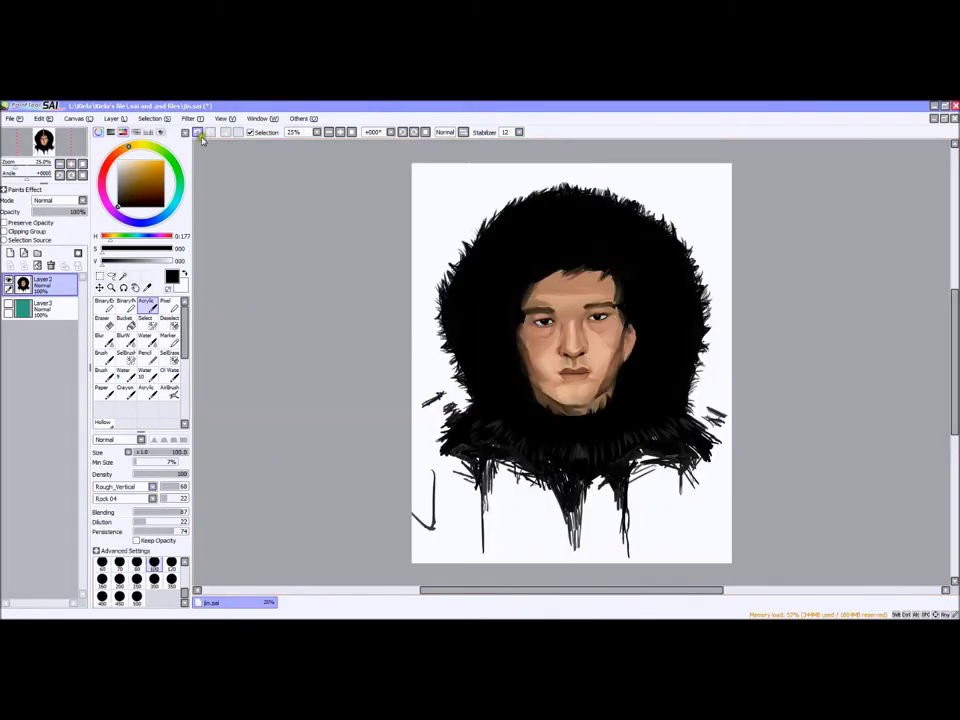
Erase the long drips below the collar and the stray marks beside the shoulders with a size 85 eraser
key("e")
left_click_drag(470, 490, 484, 508)
left_click_drag(620, 470, 628, 555)
mouse_move(715, 415)
left_mouse_down()
mouse_move(435, 399)
mouse_move(445, 420)
left_mouse_up()
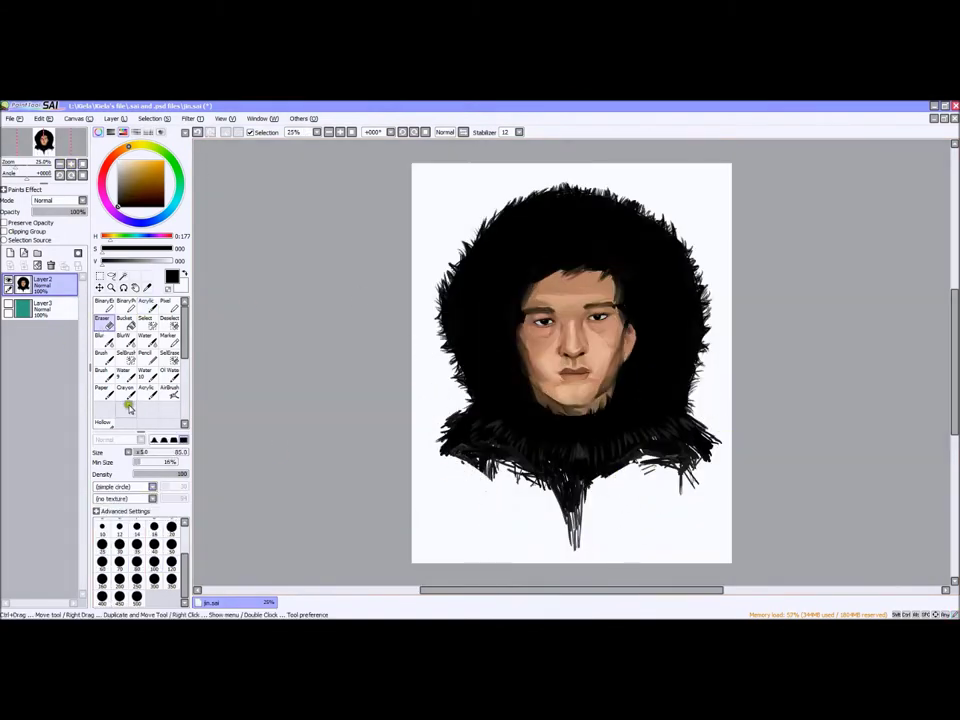
Paint short black fur strokes on both sides of the pointed tuft with the Rough_Vertical brush at size 100
key("b")
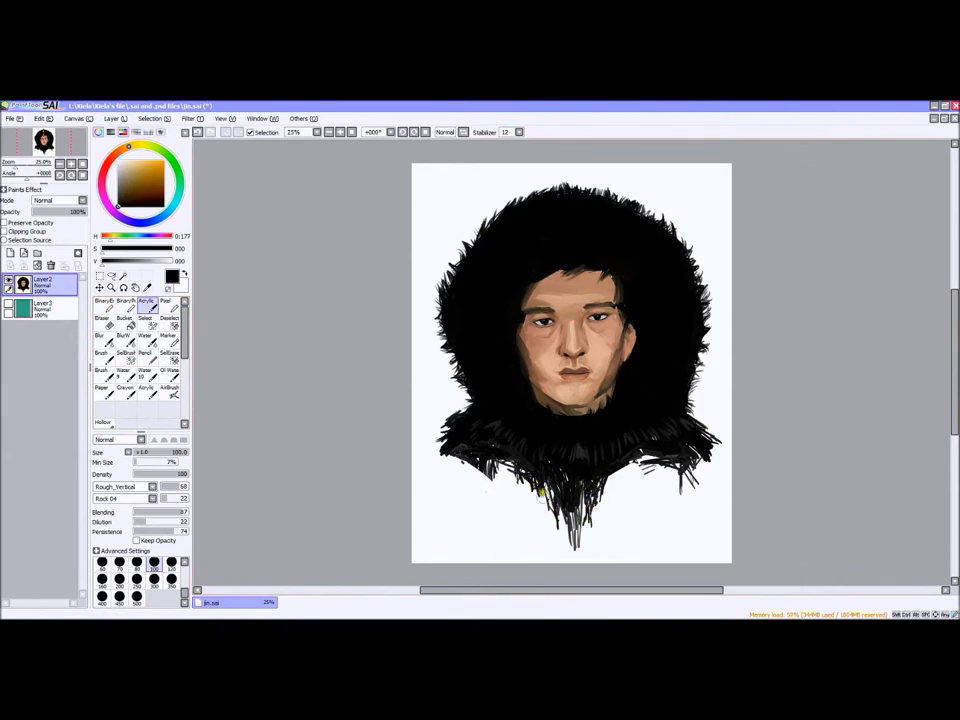